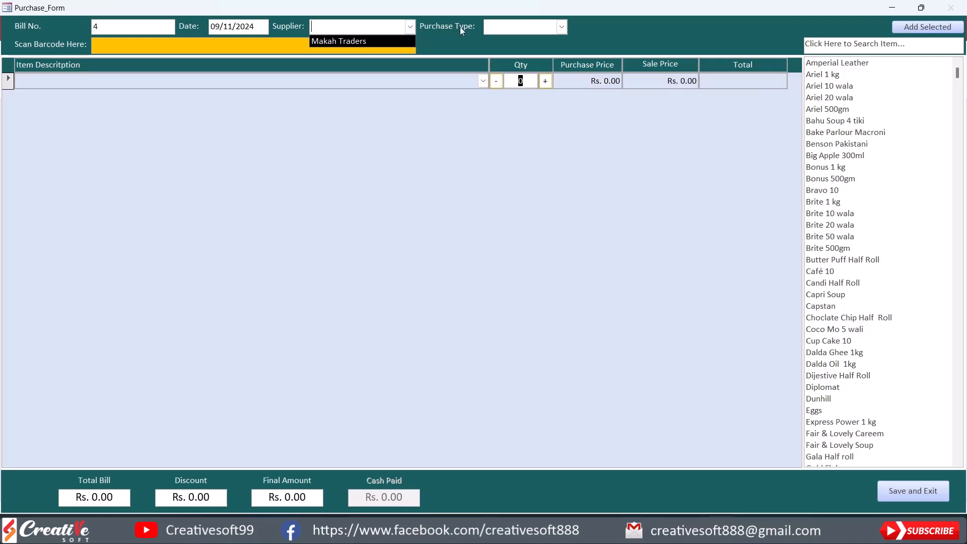
Check the available purchase types in the purchase form, and close the form.
left_click(562, 27)
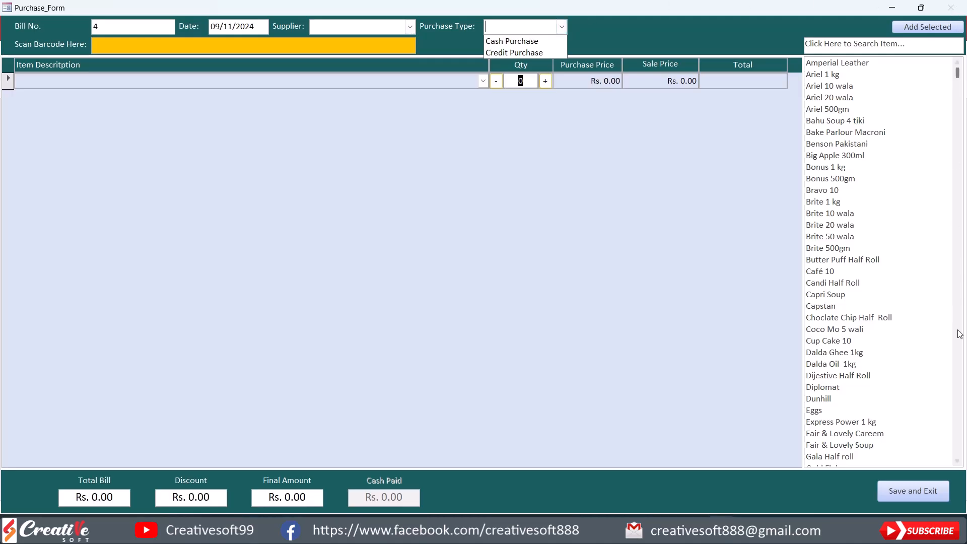
left_click(926, 495)
left_click(528, 309)
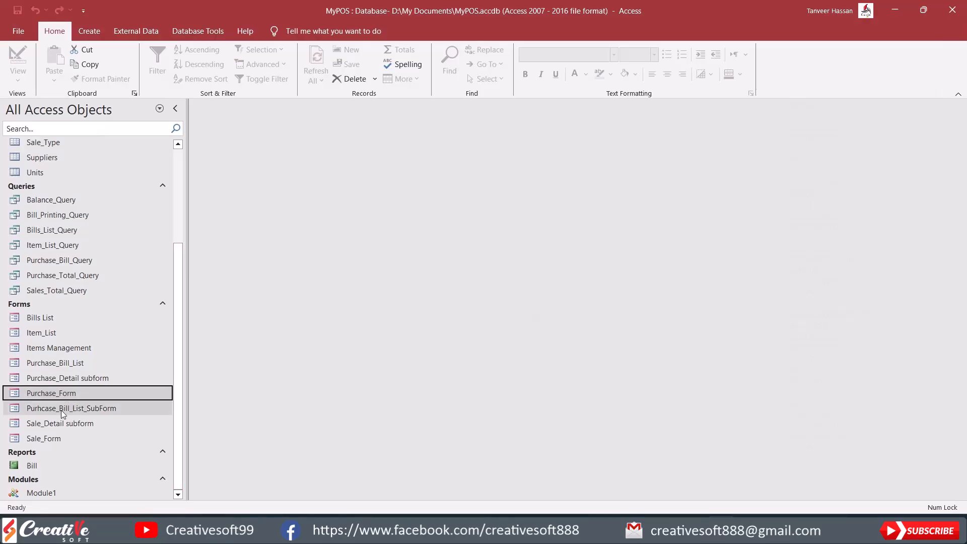
Open Sale_Form, check the available sales types, and close the form.
double_click(56, 438)
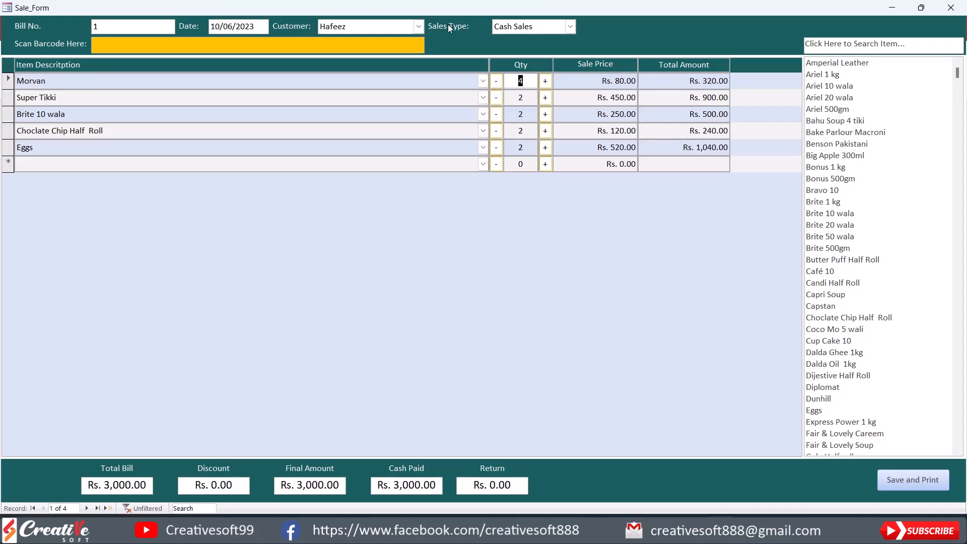
left_click(571, 26)
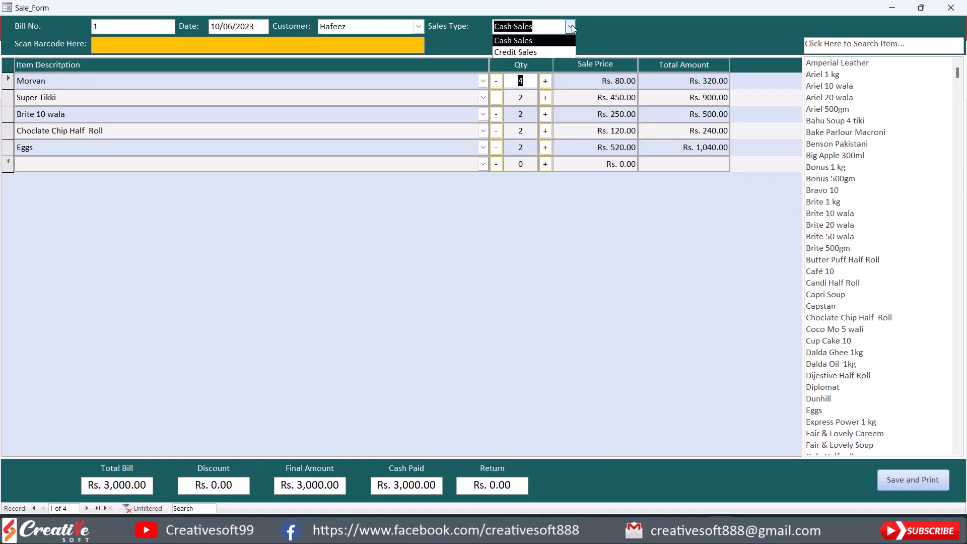
left_click(572, 26)
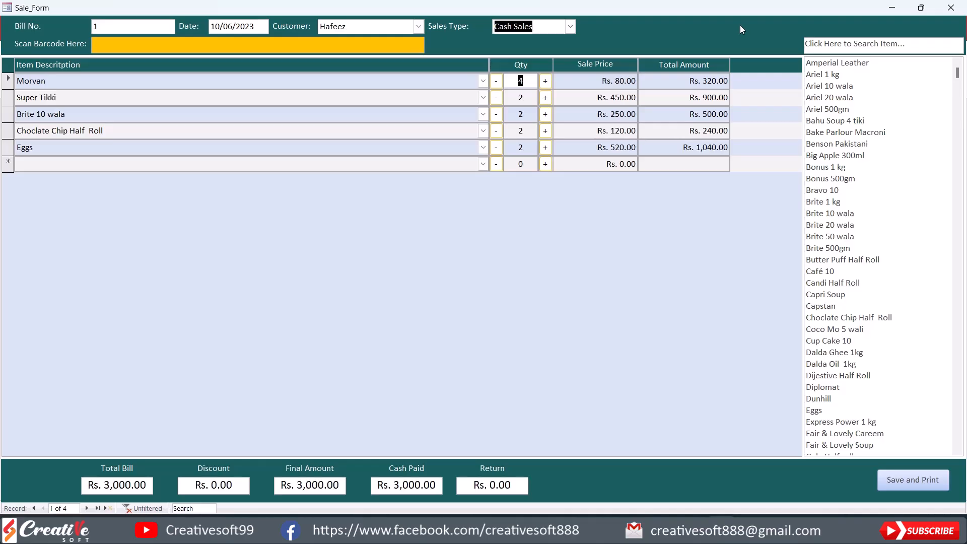
right_click(683, 27)
left_click(712, 155)
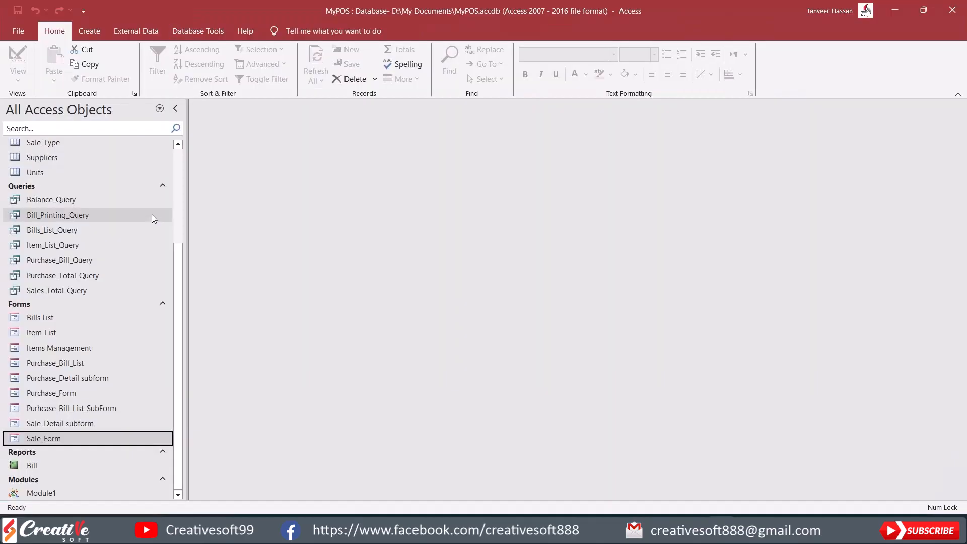
Create a new table, save it as Supplier_Payments, and show it in Design View.
left_click(90, 32)
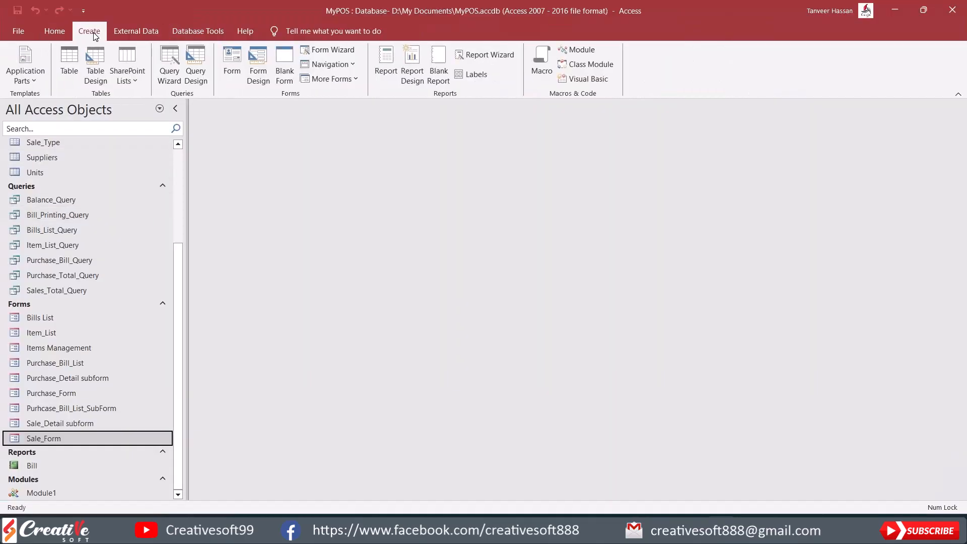
left_click(70, 61)
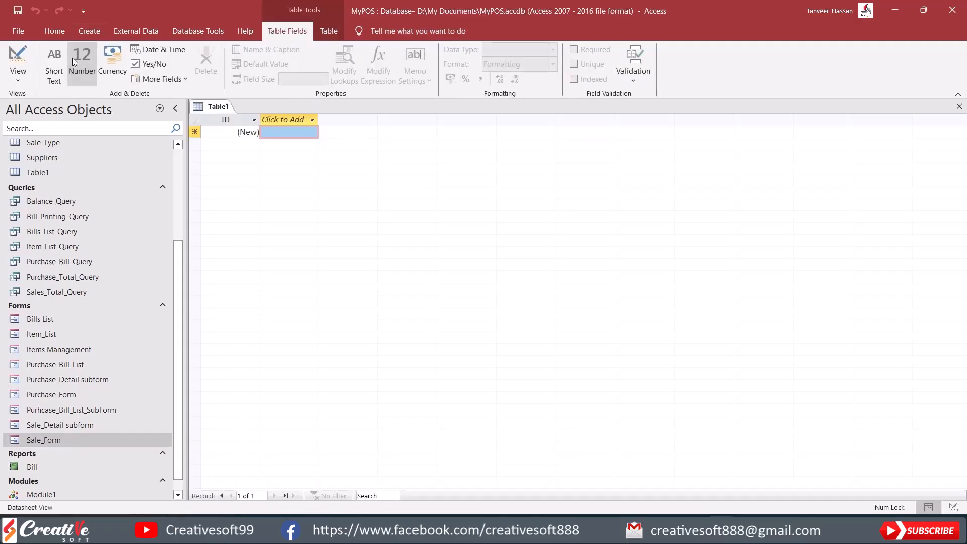
left_click(17, 59)
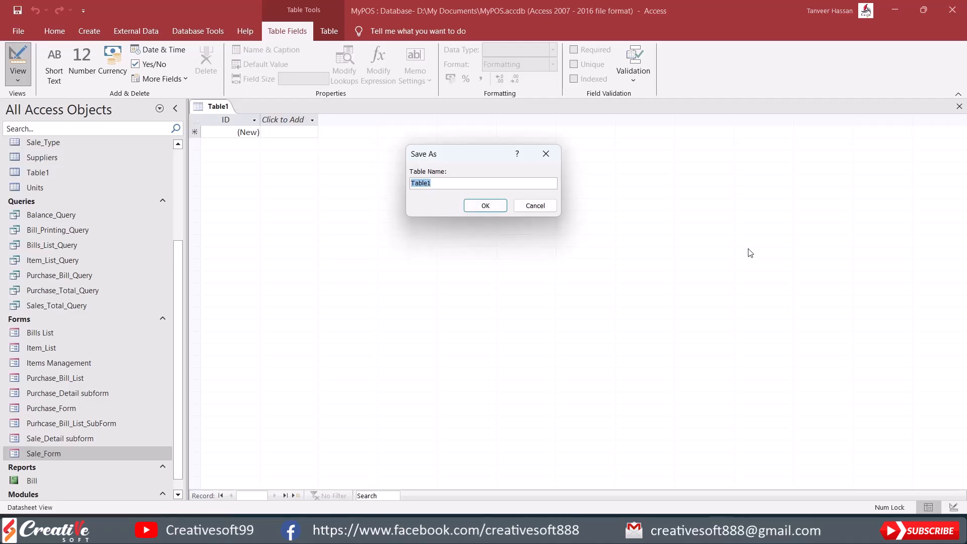
type("Supplier_Payments")
left_click(485, 206)
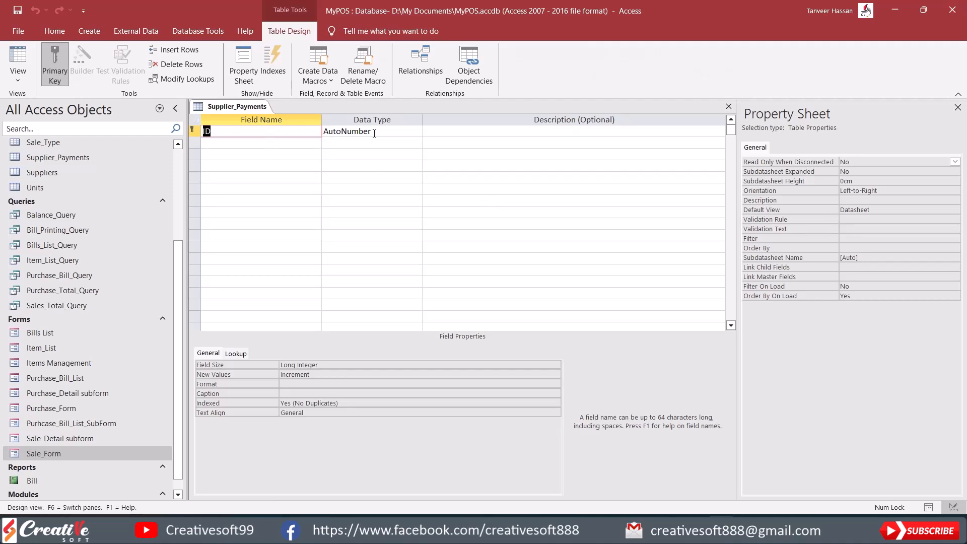
Add a Pay_Date field with the Date/Time data type below the ID field.
left_click(236, 143)
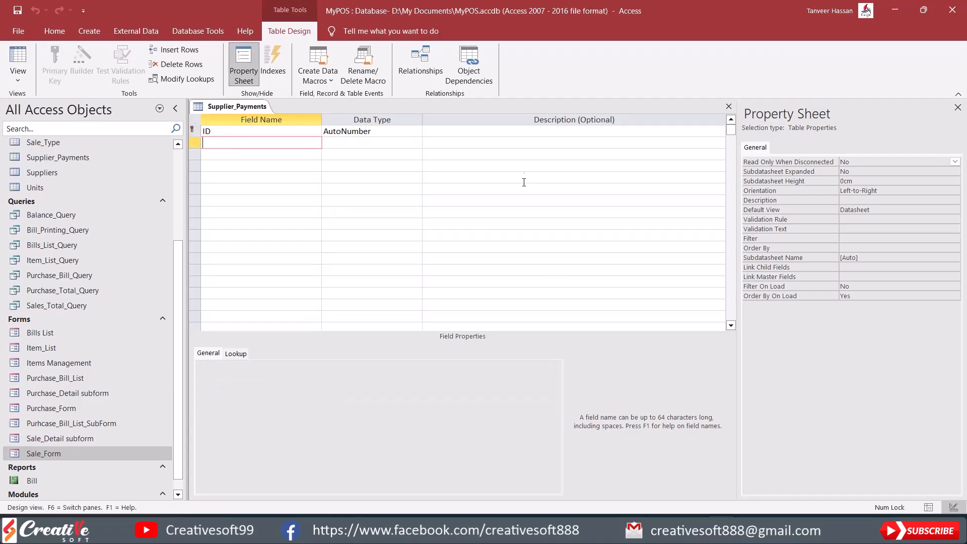
type("Pay_Date")
key("Tab")
type("Date/Time")
key("Tab")
key("Tab")
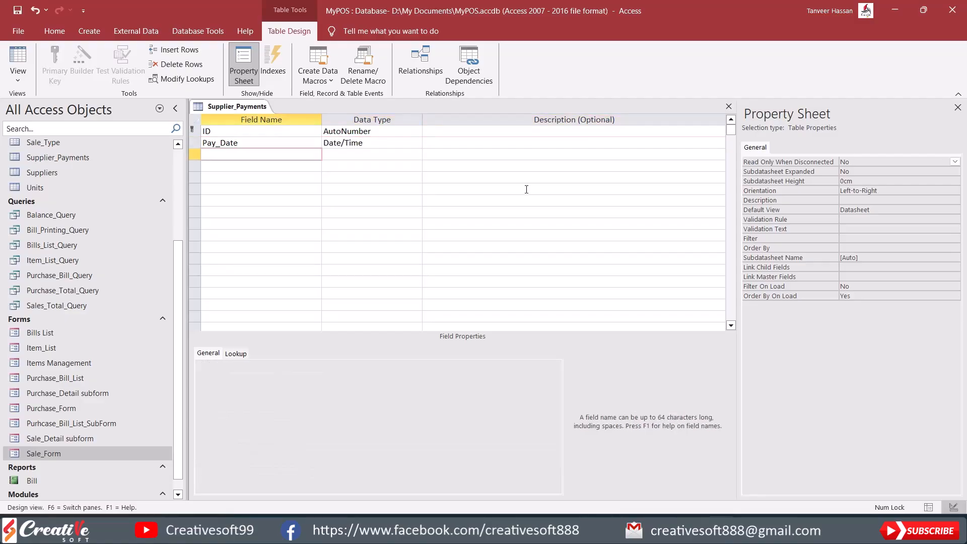
Add a Sup_ID field with the Number data type below Pay_Date.
type("Sup_ID")
key("Tab")
type("n")
key("Tab")
key("Tab")
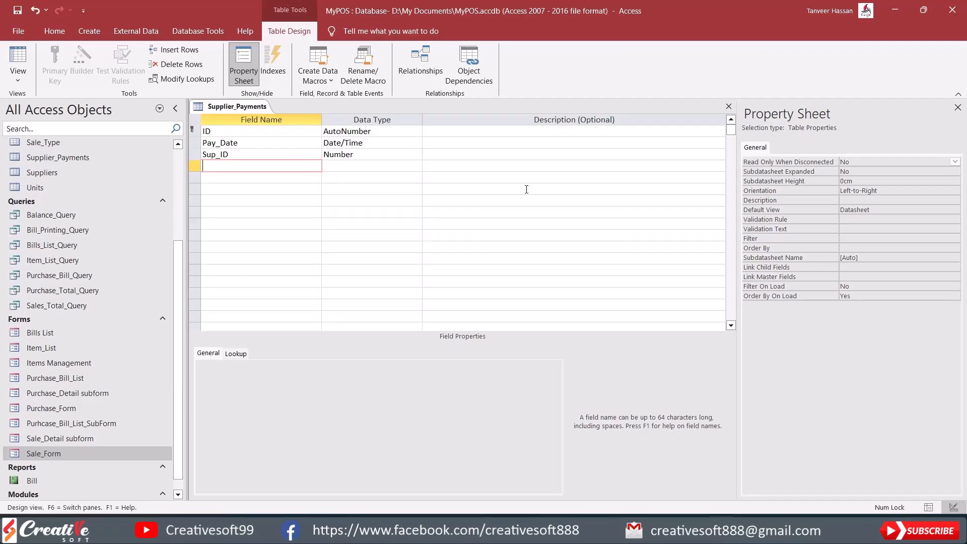
Add a Pay_Mode field with the Number data type below Sup_ID, and save the table design.
type("Pay_mode")
key("BackSpace")
key("BackSpace")
key("BackSpace")
key("BackSpace")
type("Mode")
key("Tab")
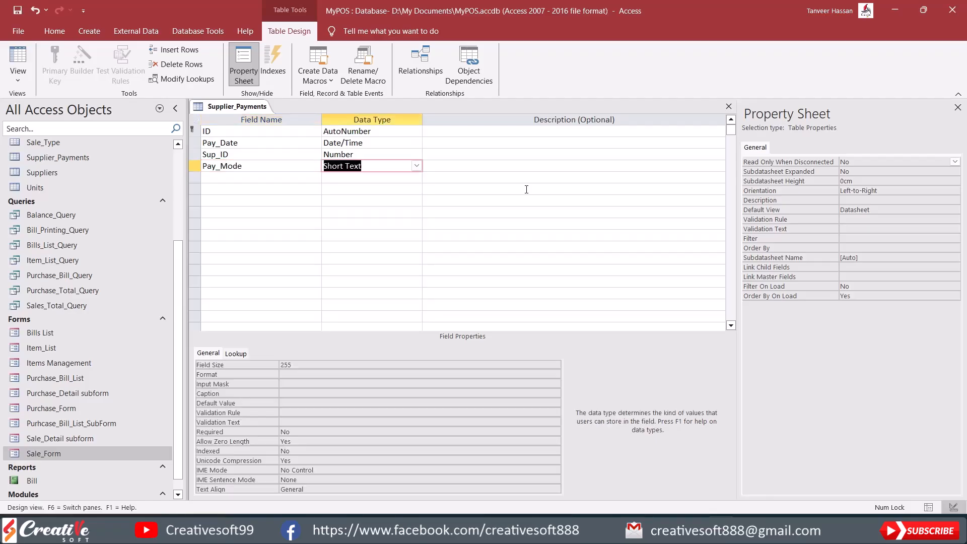
type("Number")
key("Tab")
key("Tab")
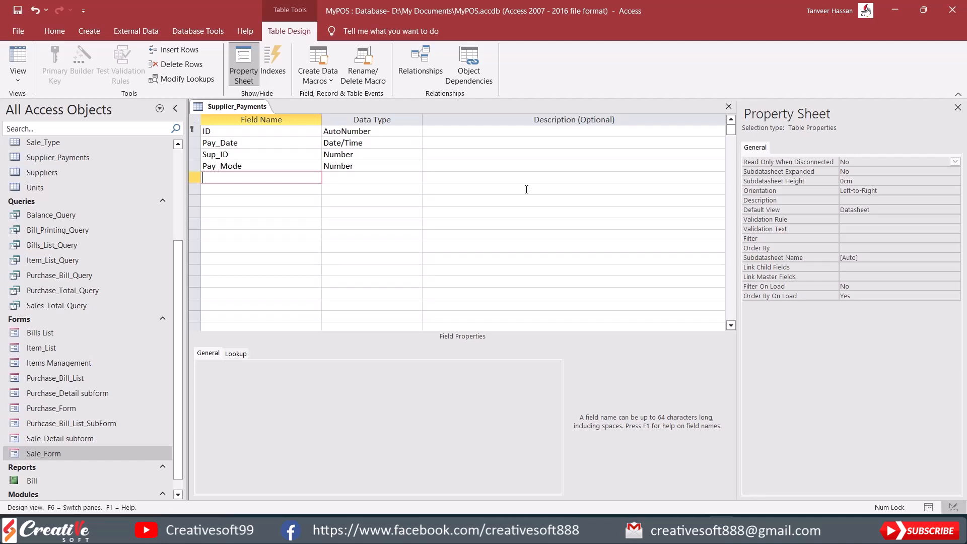
key("ctrl+s")
Add an Amount field with the Currency data type below Pay_Mode.
scroll(68, 169, "up", 3)
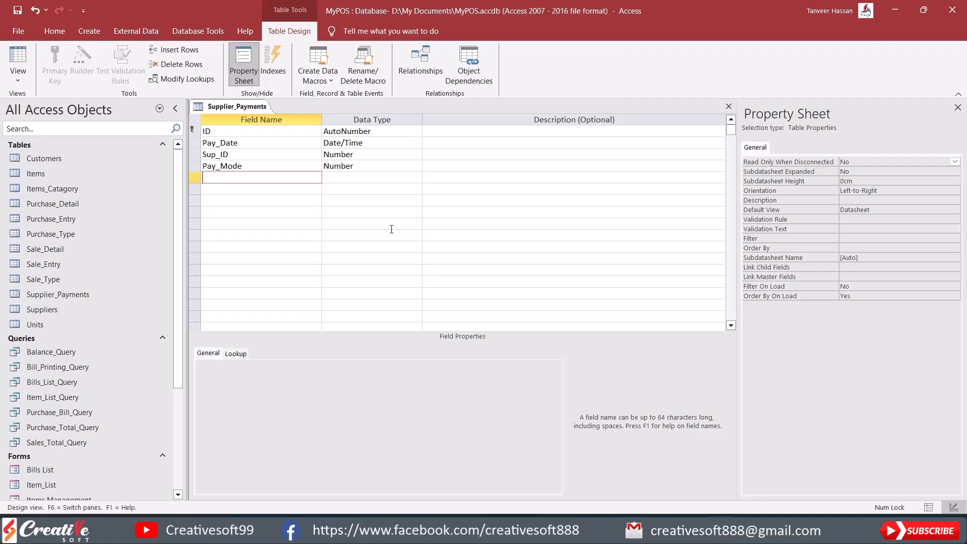
type("Amount")
key("Tab")
type("c")
key("Tab")
key("Tab")
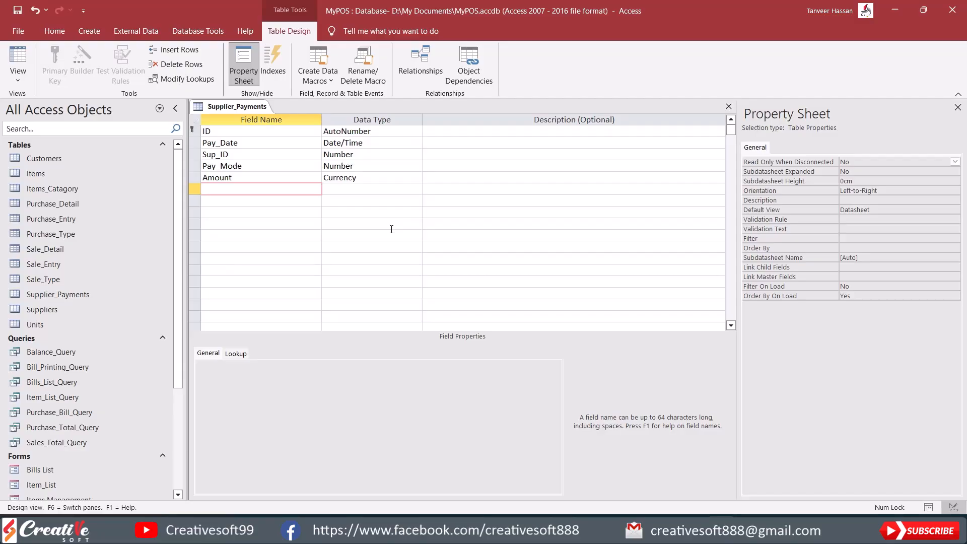
Add a Remarks field with the Short Text data type, and close the Supplier_Payments table with its changes saved.
type("Remarks")
key("Tab")
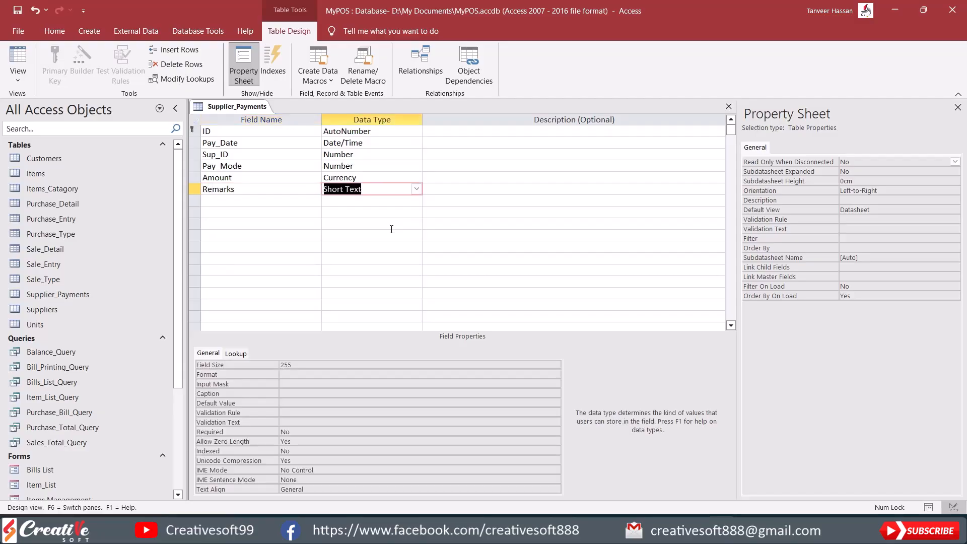
key("Tab")
key("Tab")
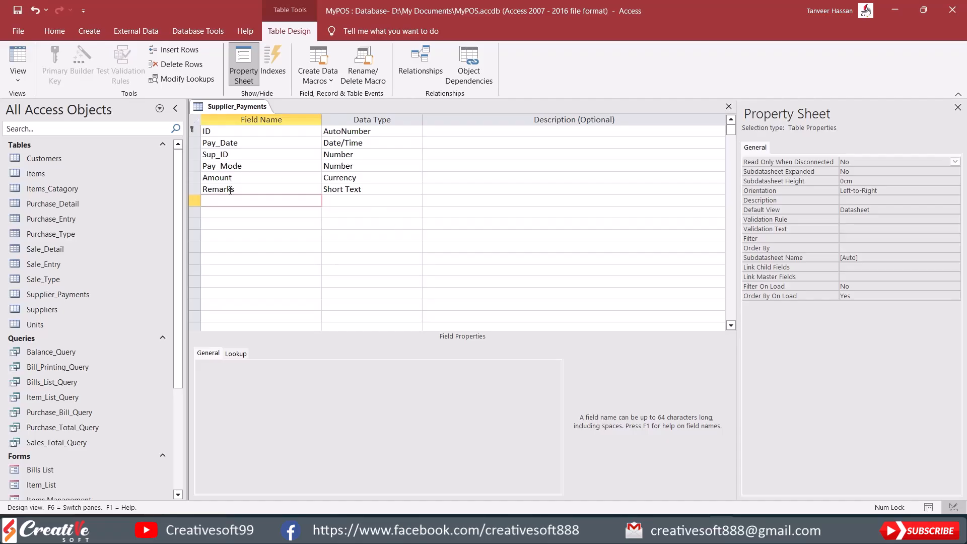
left_click_drag(321, 119, 282, 120)
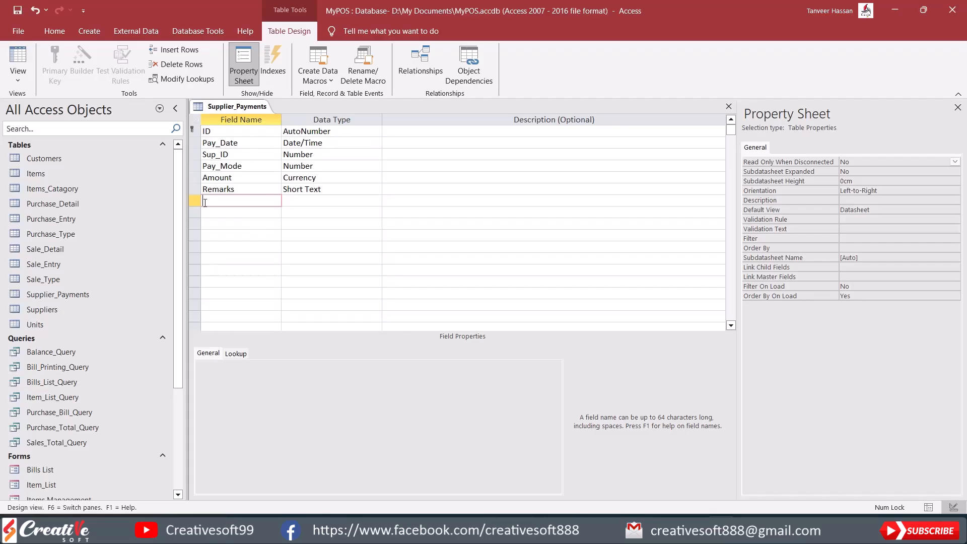
left_click(325, 191)
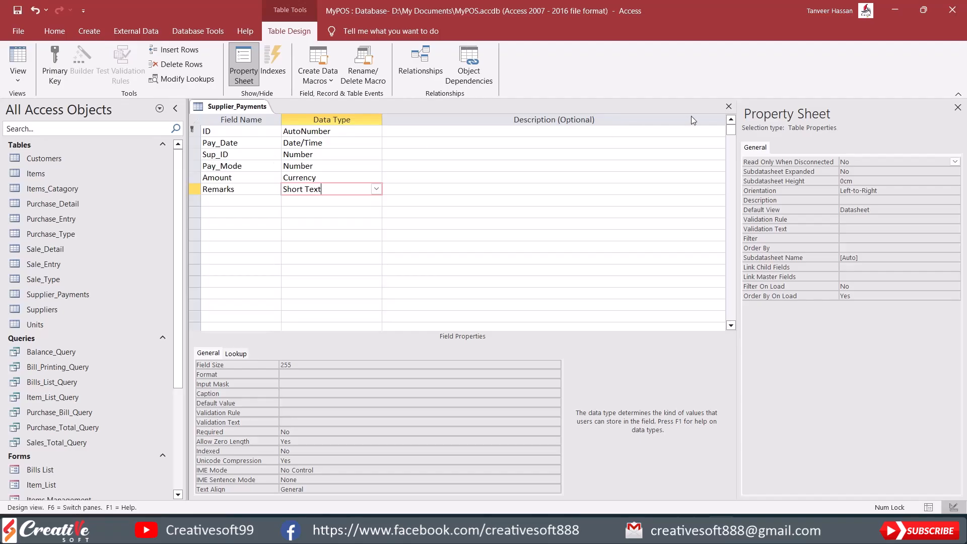
left_click(729, 108)
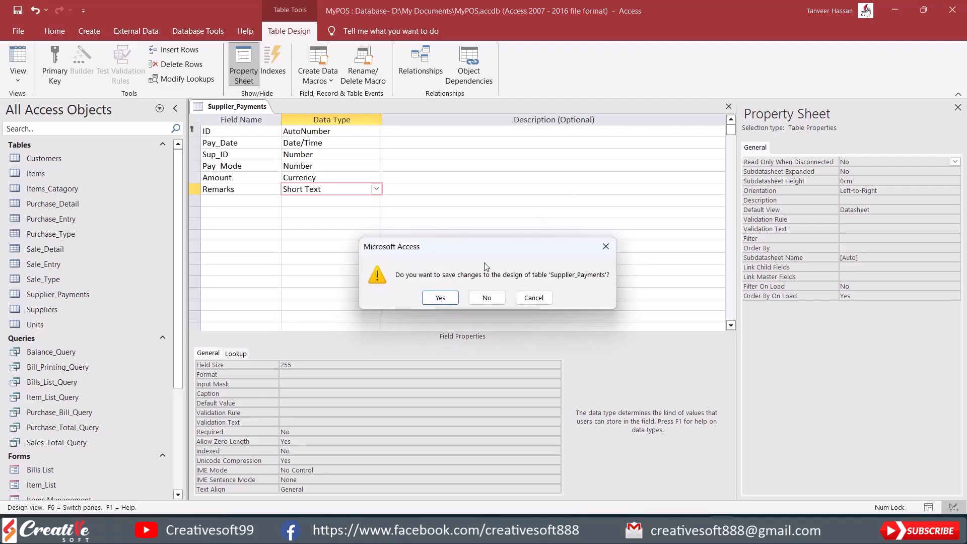
left_click(440, 298)
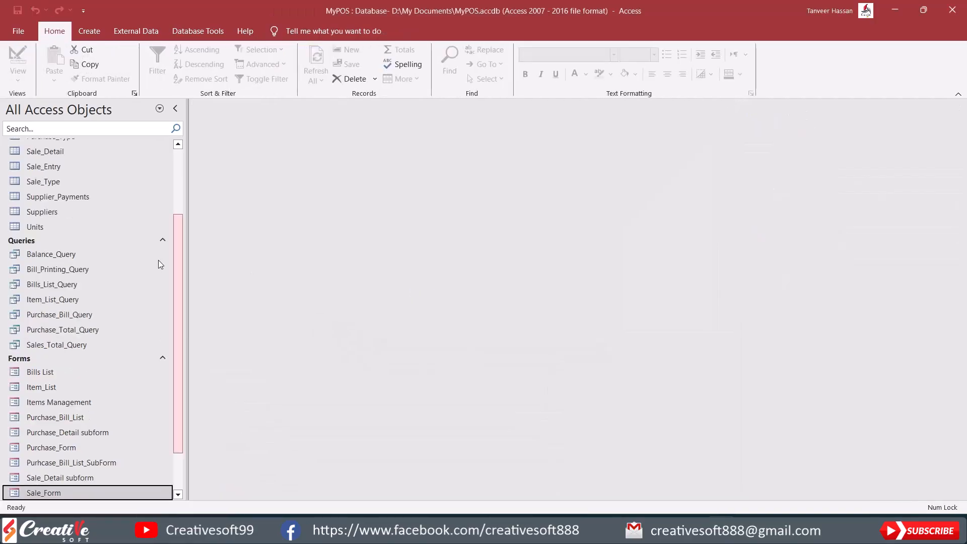
Copy the Supplier_Payments table from the list of database objects.
scroll(119, 262, "up", 2)
scroll(119, 261, "up", 1)
left_click(67, 298)
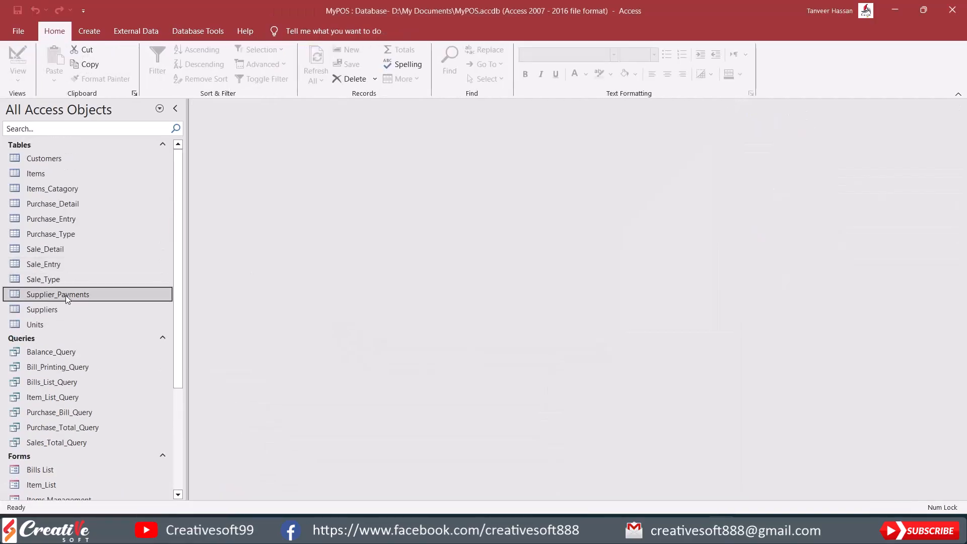
right_click(67, 298)
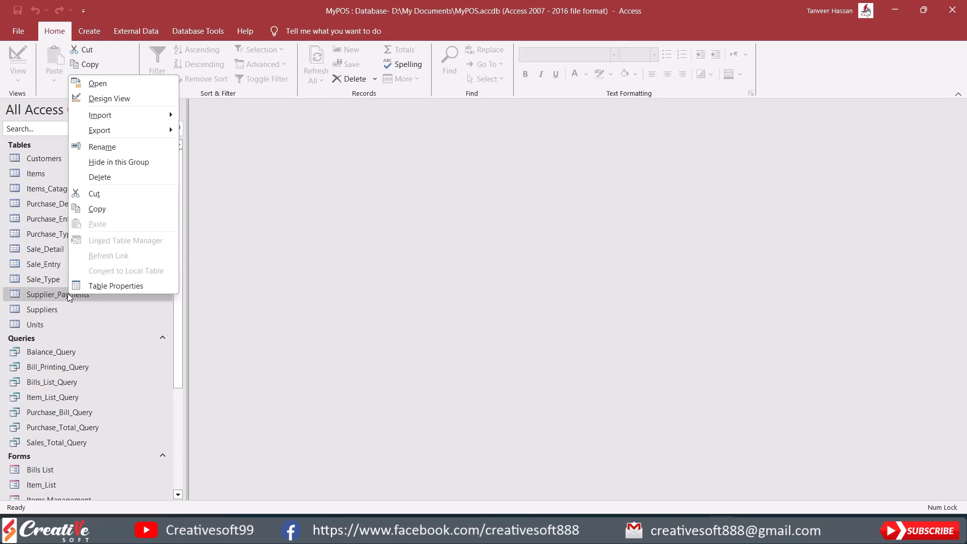
left_click(102, 207)
Paste the copied table under the name Customer_Payments, including structure and data.
right_click(78, 295)
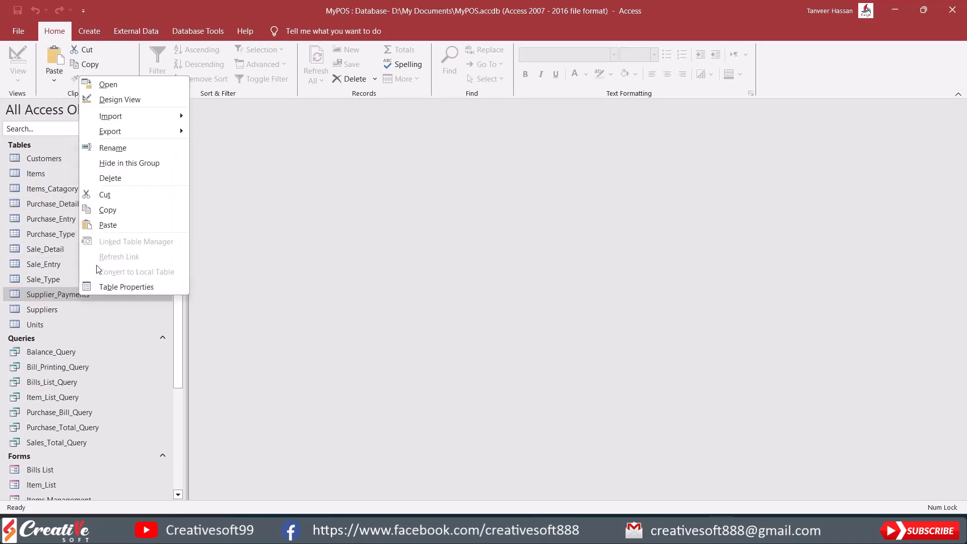
left_click(104, 226)
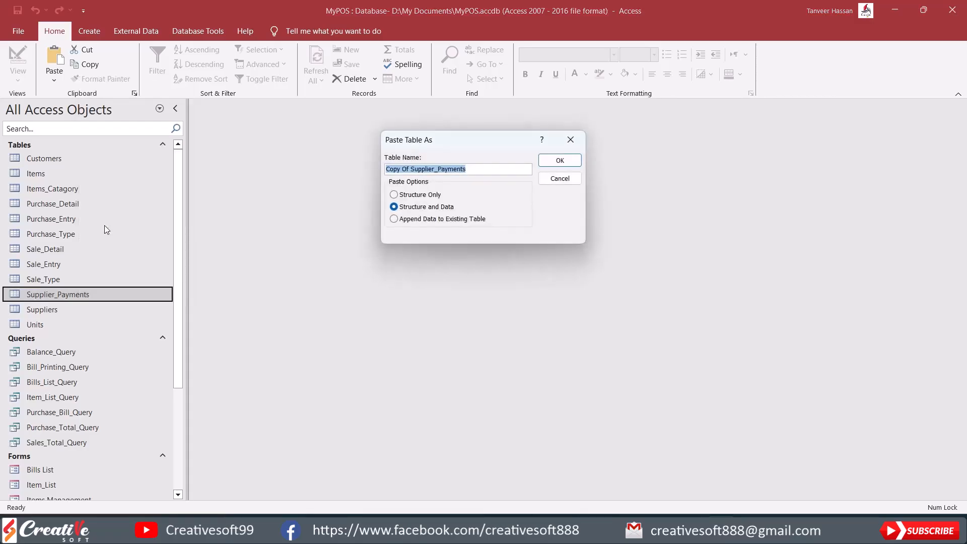
left_click(435, 169)
key("BackSpace")
key("BackSpace")
key("BackSpace")
key("BackSpace")
key("BackSpace")
key("BackSpace")
key("BackSpace")
key("BackSpace")
key("BackSpace")
key("BackSpace")
key("BackSpace")
key("BackSpace")
key("BackSpace")
key("BackSpace")
key("BackSpace")
key("BackSpace")
type("Customer")
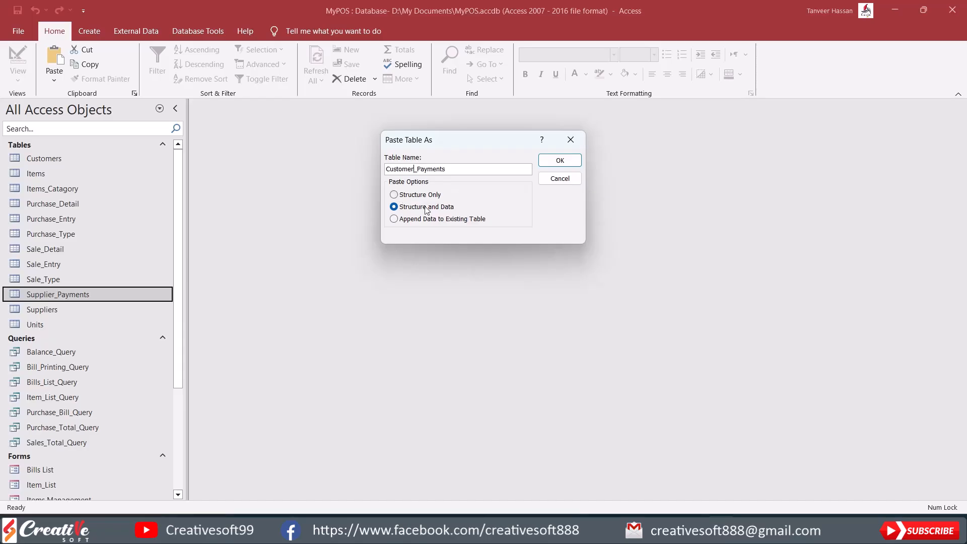
left_click(561, 160)
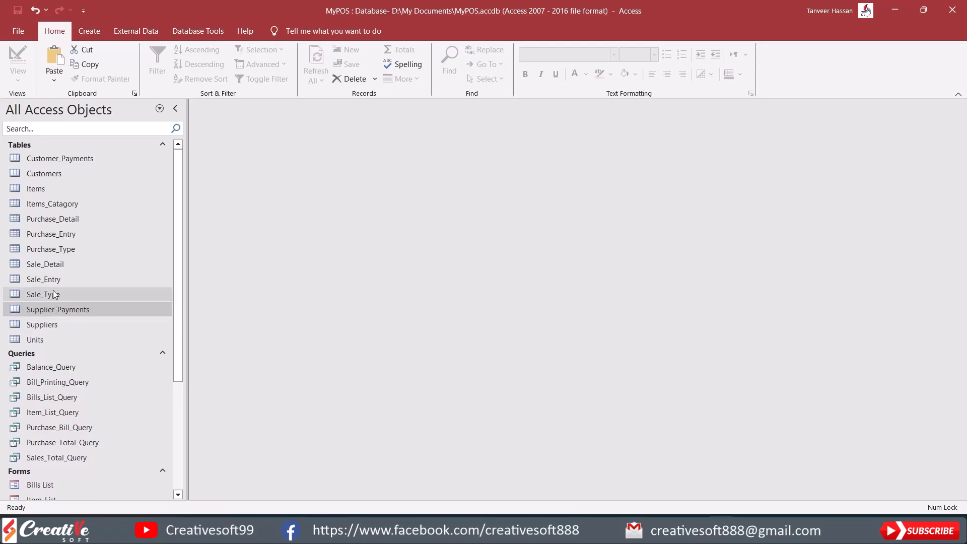
Rename the Sup_ID field of the Customer_Payments table to Cust_ID, and close the table design with the change saved.
left_click(74, 160)
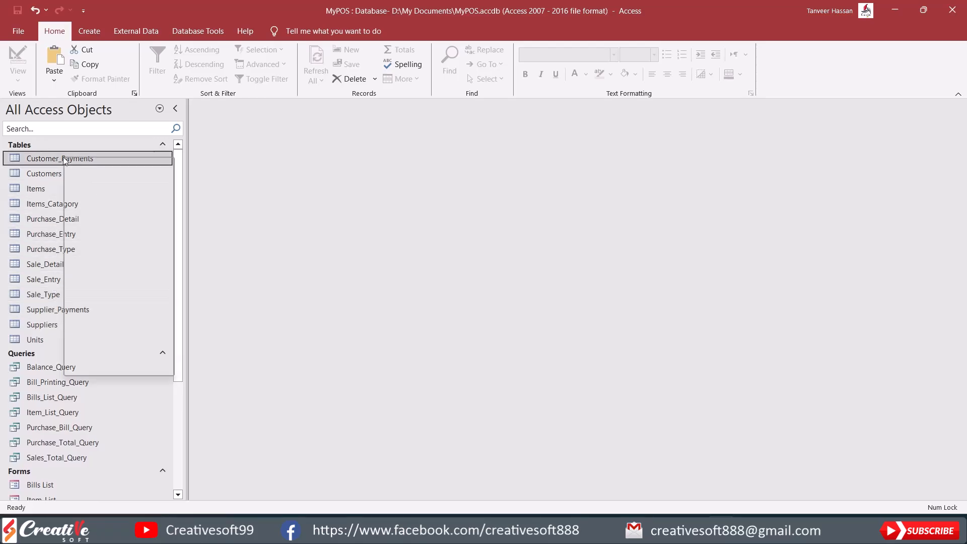
right_click(64, 161)
left_click(98, 180)
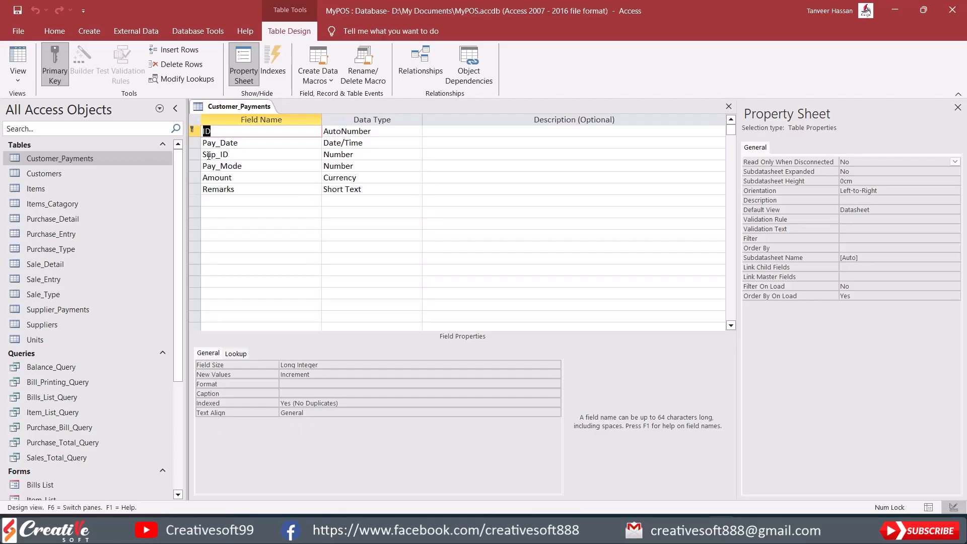
left_click(230, 154)
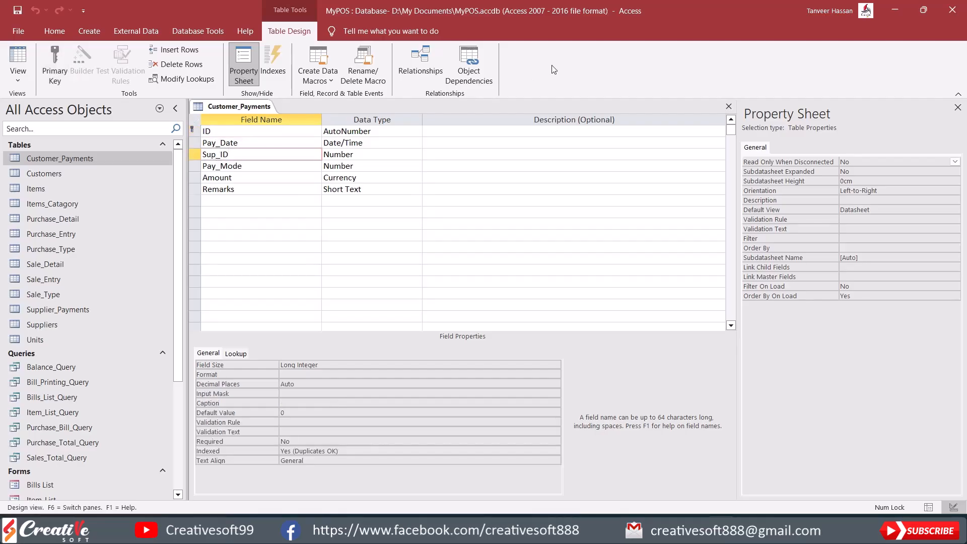
key("BackSpace")
key("BackSpace")
key("BackSpace")
type("Cust")
left_click(261, 166)
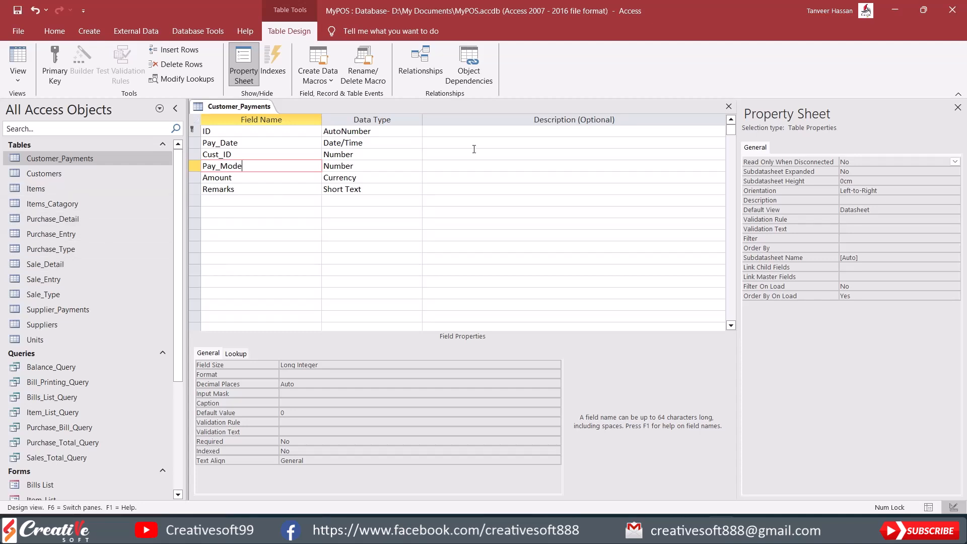
left_click(728, 107)
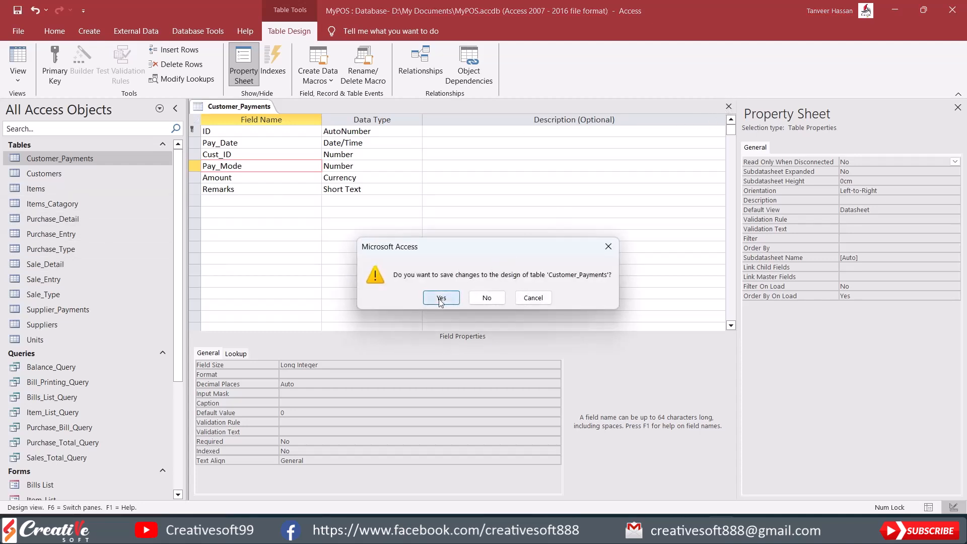
left_click(440, 300)
Create a new table, save it under the name Payment_Modes and show it in Design View.
left_click(89, 31)
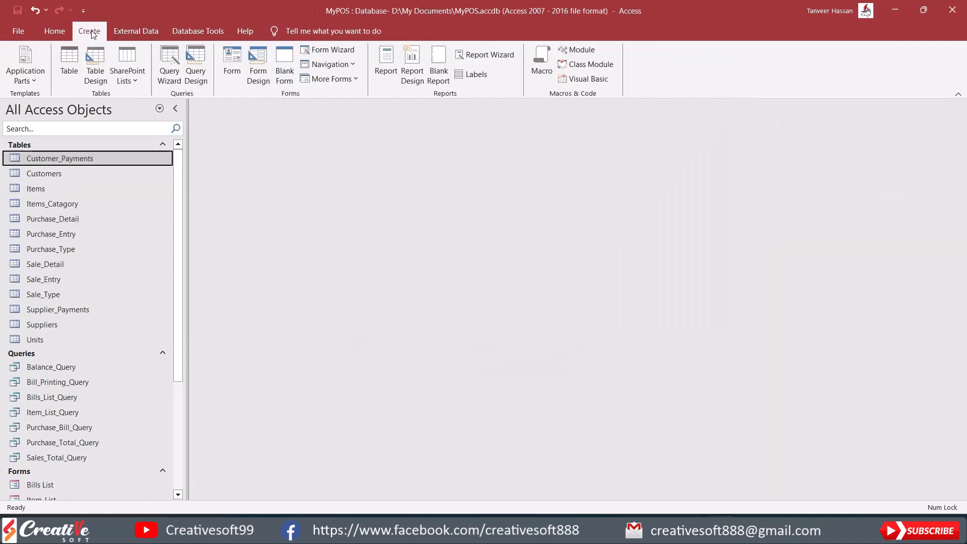
left_click(70, 54)
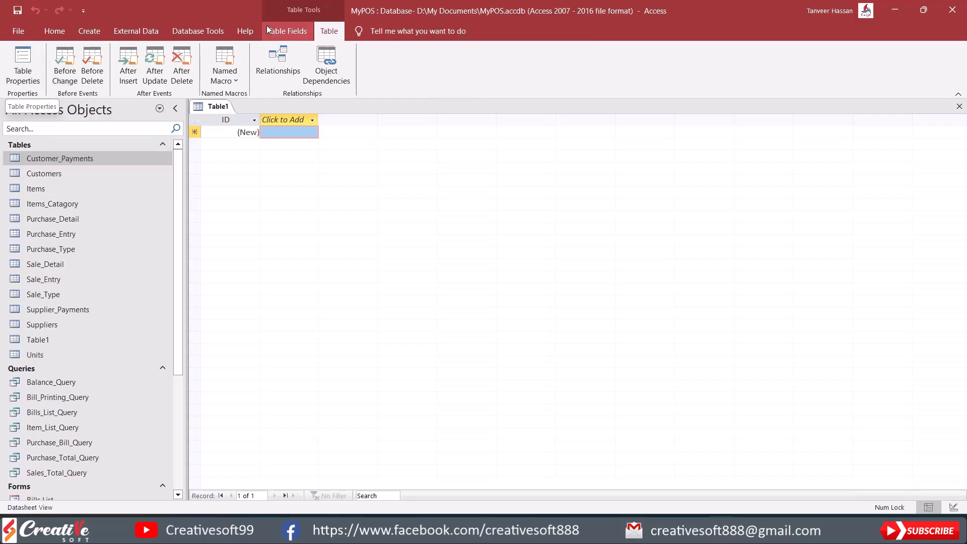
left_click(287, 31)
left_click(17, 57)
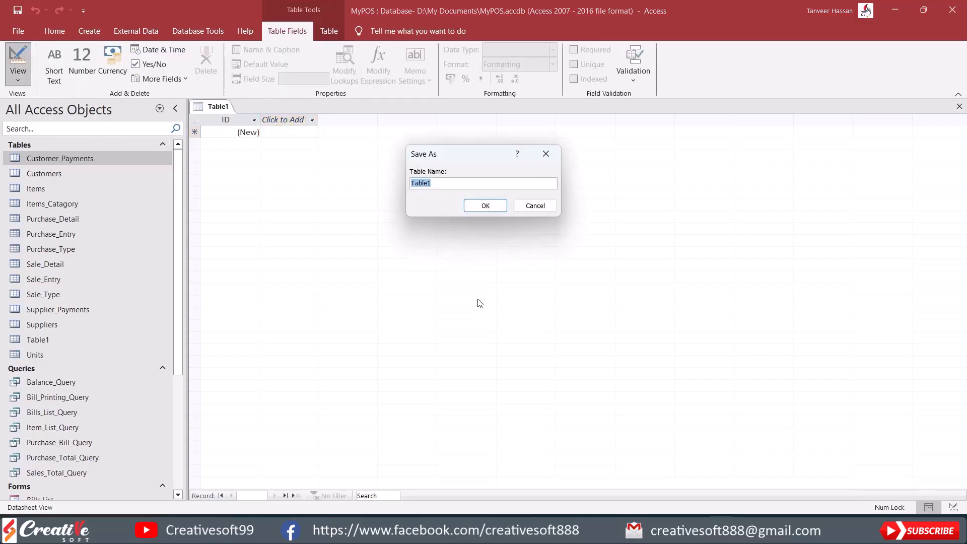
type("Payment_Modes")
left_click(479, 206)
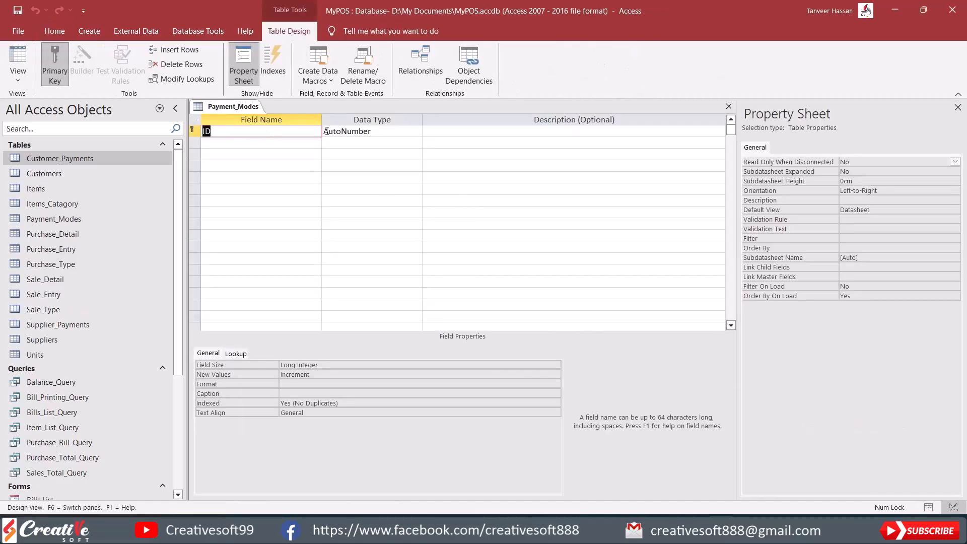
Add a Pay_Mode field with the Short Text data type to Payment_Modes, and close the table with the design saved.
left_click(257, 140)
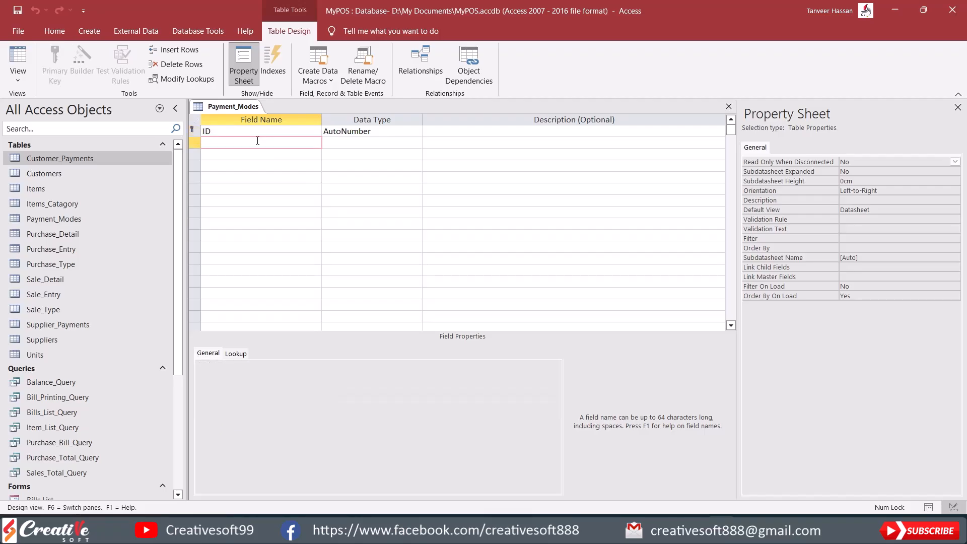
type("Pay_Mode")
key("Tab")
left_click(288, 156)
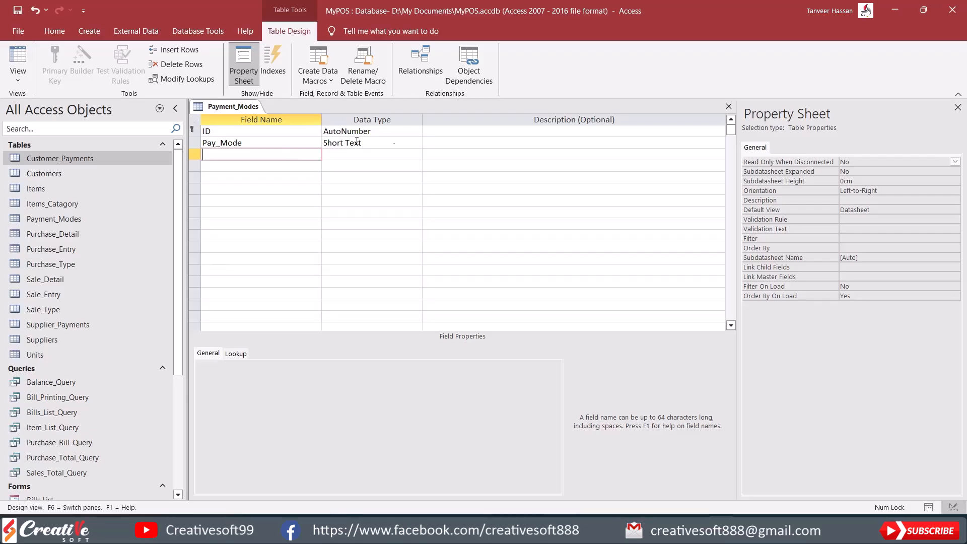
left_click(729, 107)
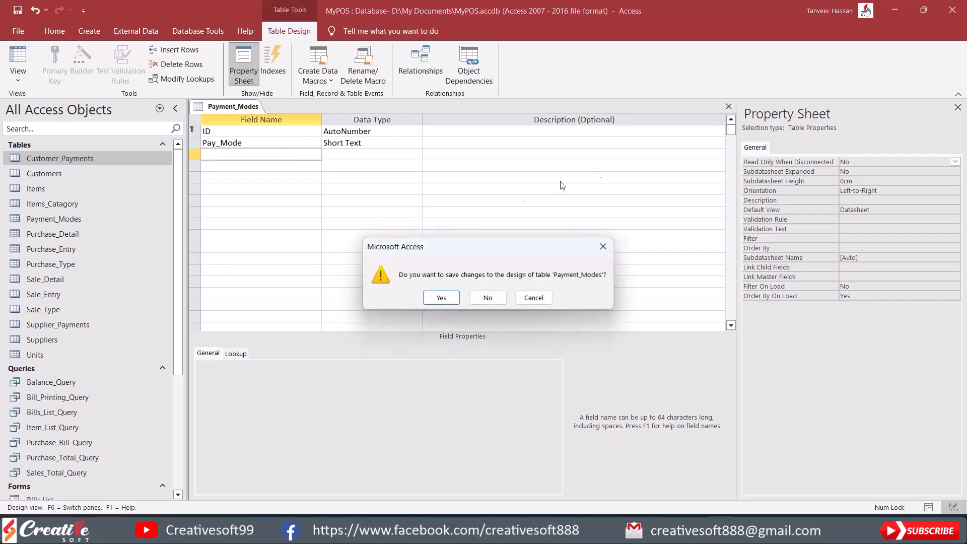
left_click(446, 298)
Open the Payment_Modes table in Datasheet View and widen its Pay_Mode column to roughly twice its width.
double_click(56, 220)
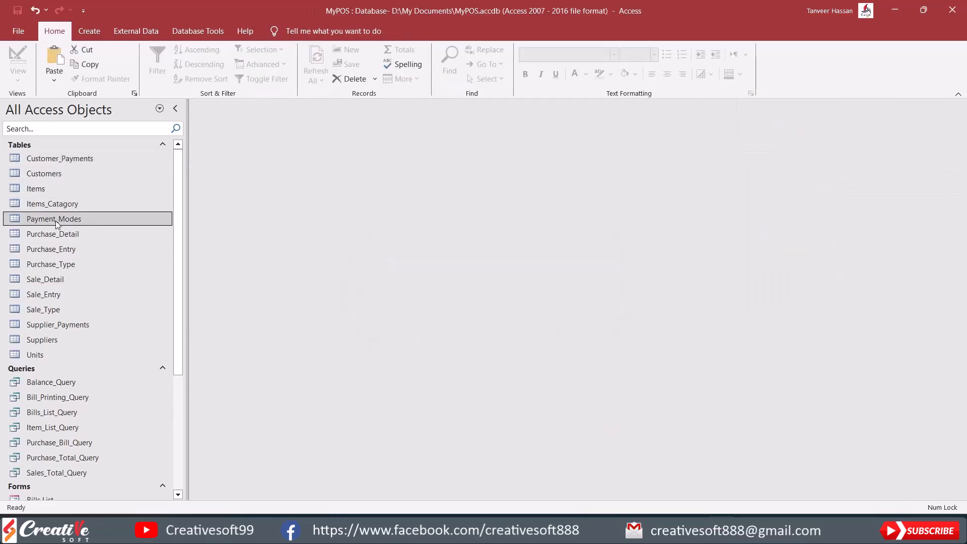
left_click(314, 121)
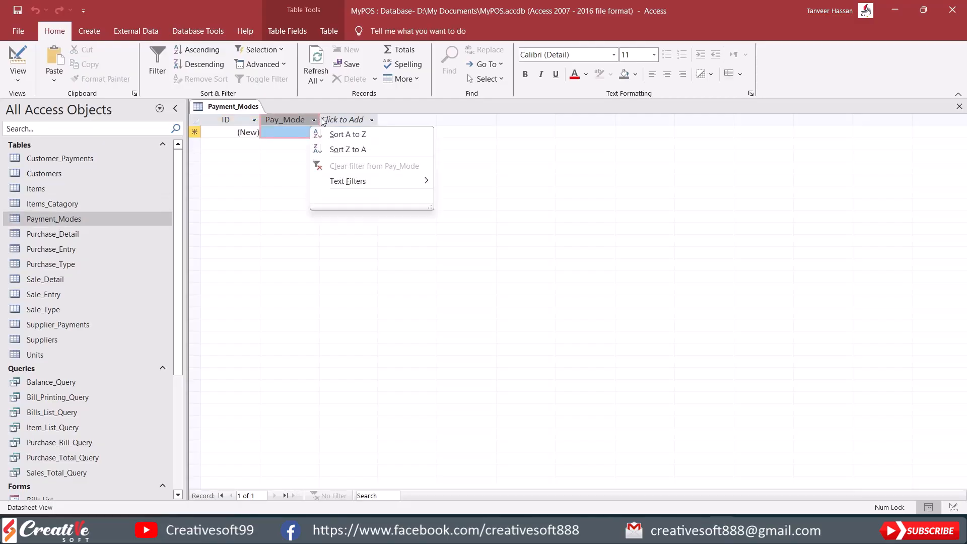
left_click(272, 174)
left_click_drag(320, 120, 391, 120)
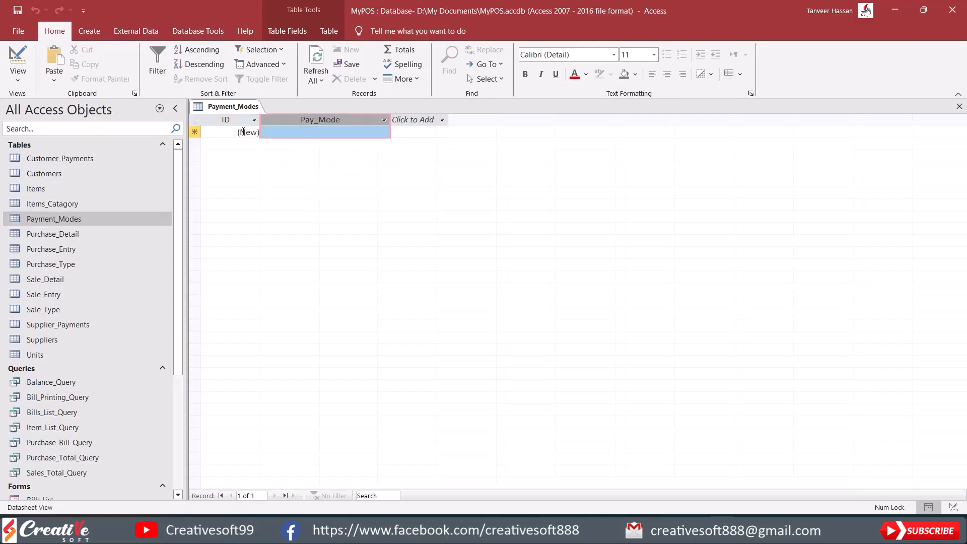
Enter Cash, Cheque and Credit / Debit Card as Pay_Mode records, and close the Payment_Modes table with its layout saved.
left_click(307, 132)
type("Cash")
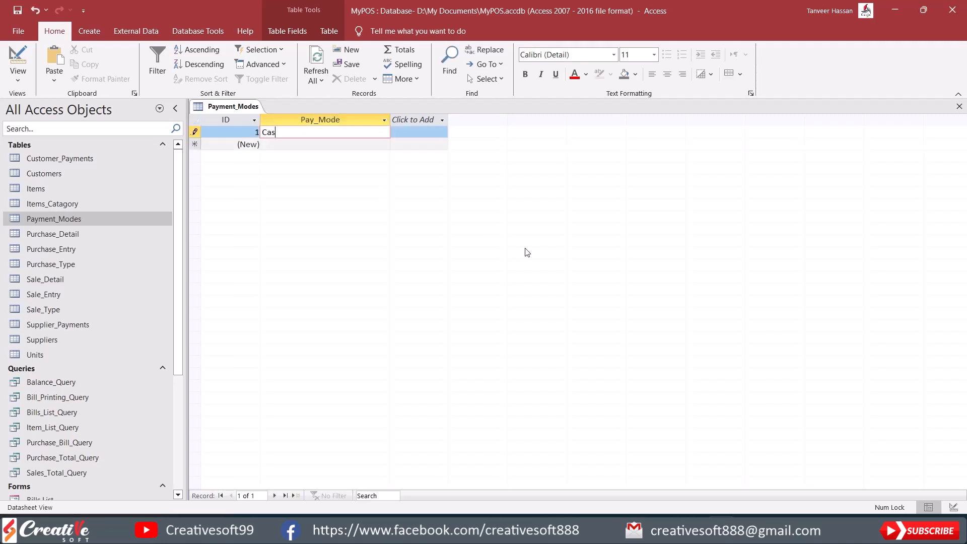
key("Return")
type("Cheque")
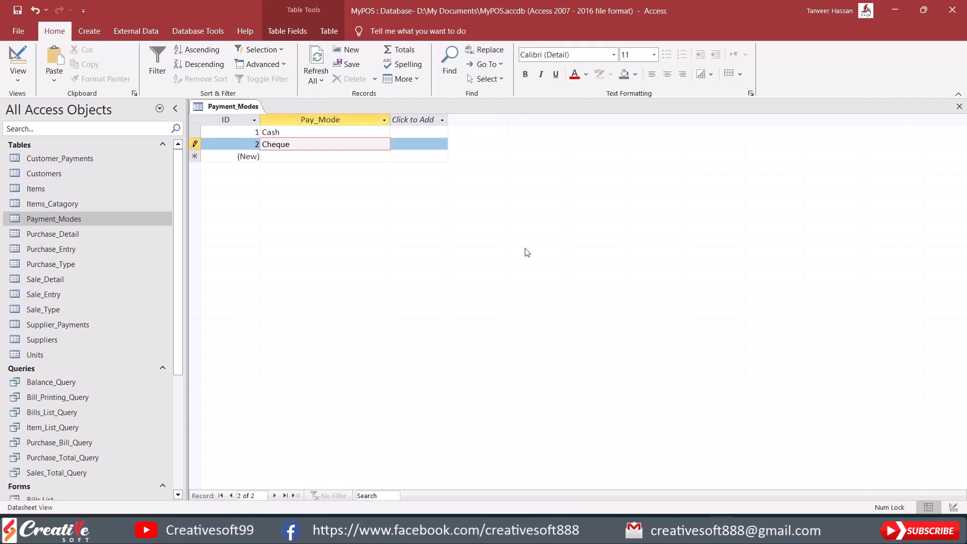
key("Return")
type("Credit ")
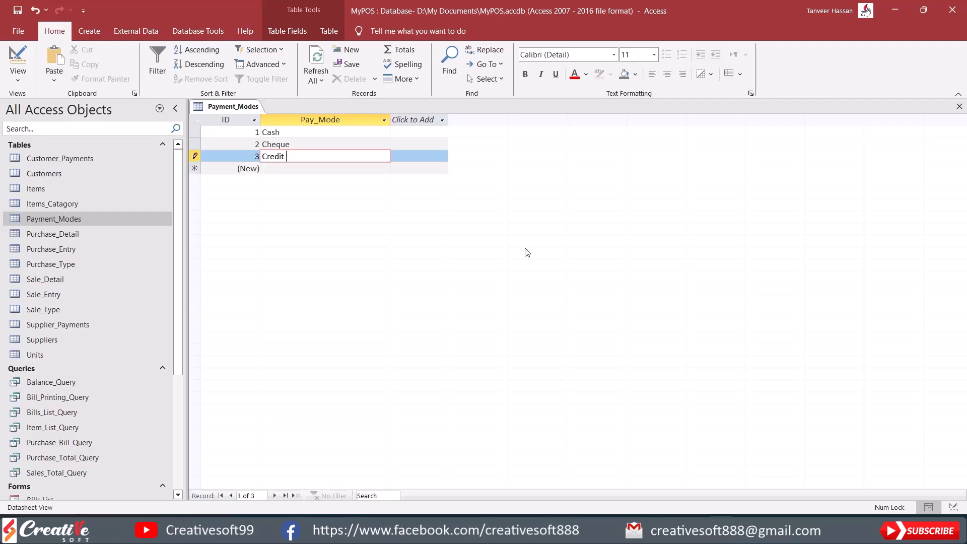
type("/ Debit Card")
key("Return")
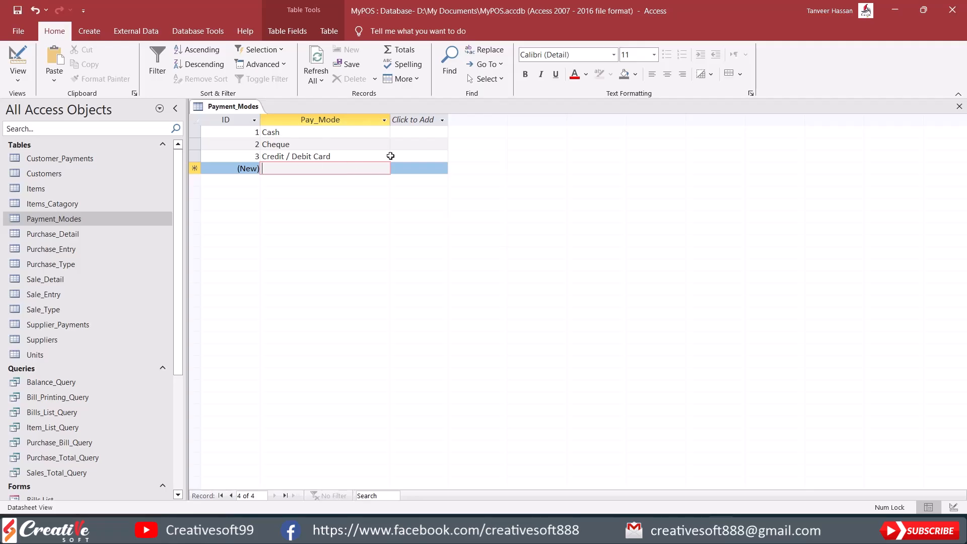
left_click(959, 105)
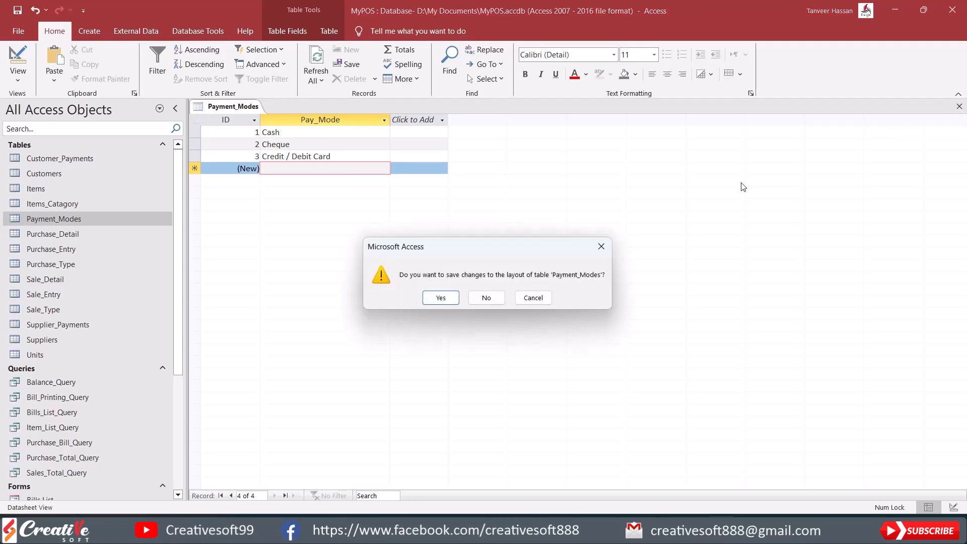
left_click(447, 302)
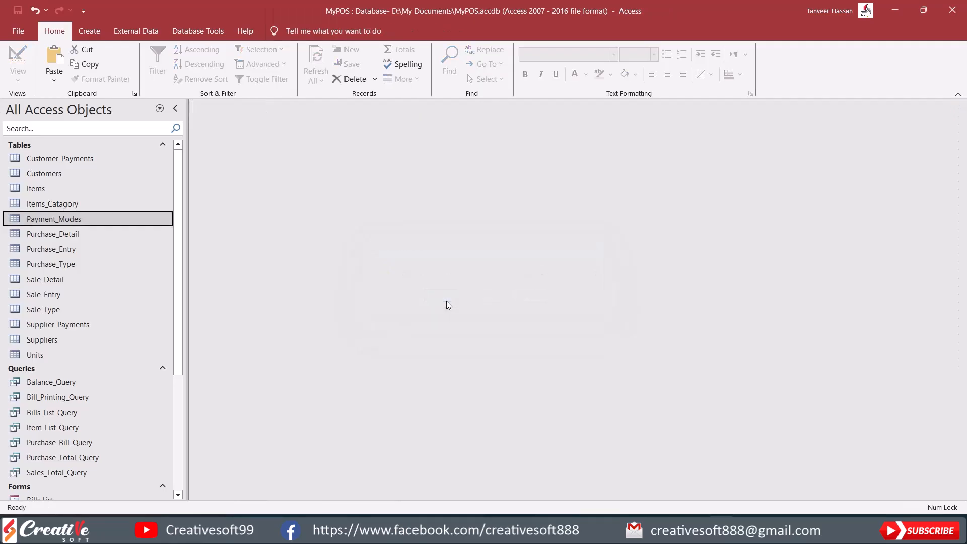
double_click(41, 218)
left_click(960, 106)
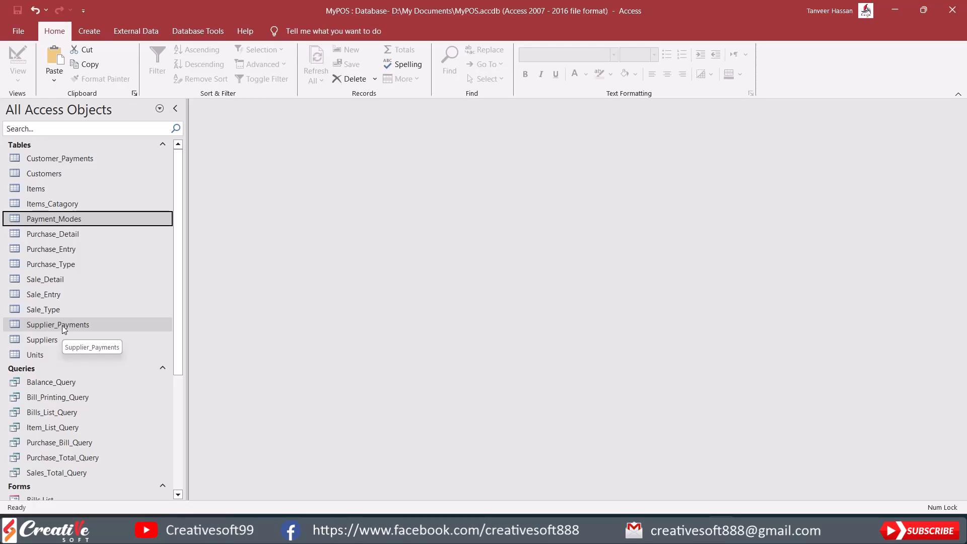
Create a blank form in Design View and size its Detail section to about 16 cm wide and 6.5 cm high.
left_click(91, 32)
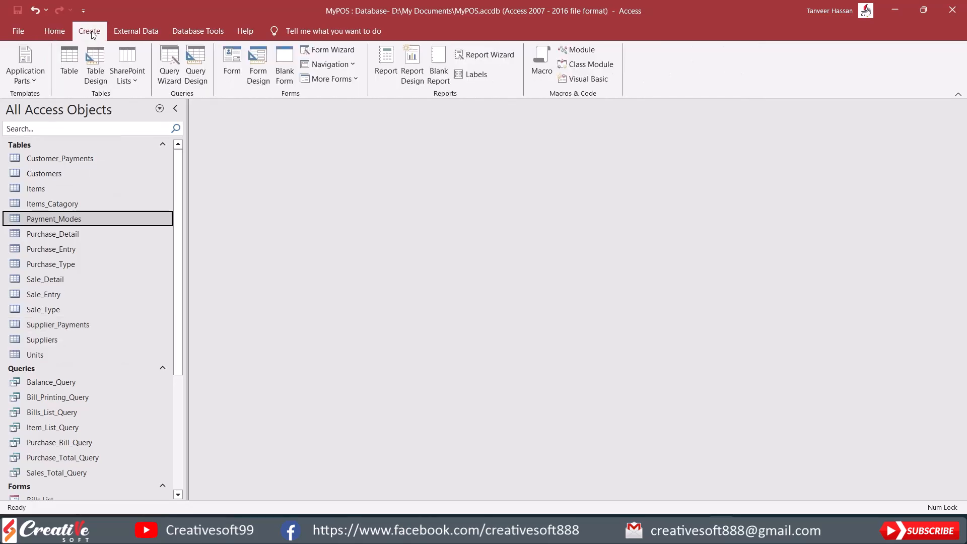
left_click(284, 59)
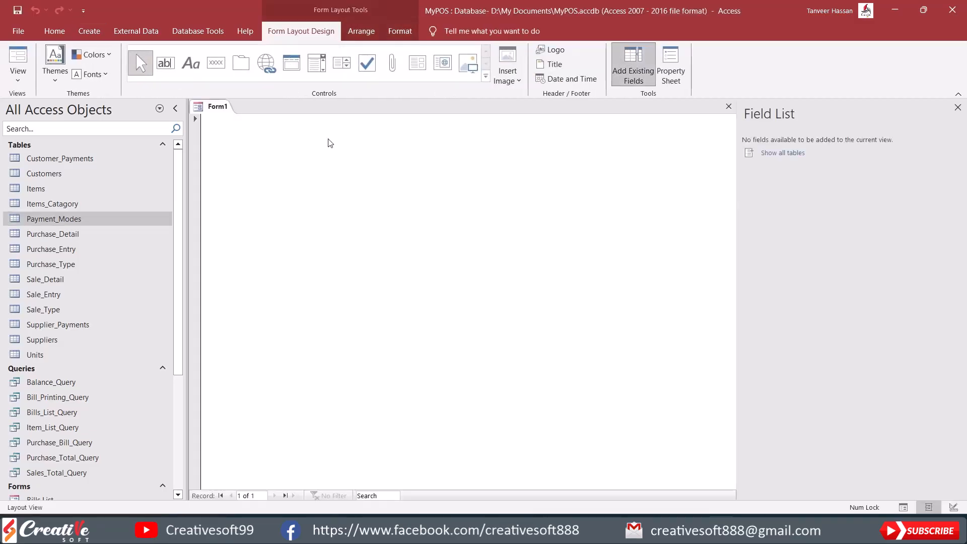
right_click(405, 215)
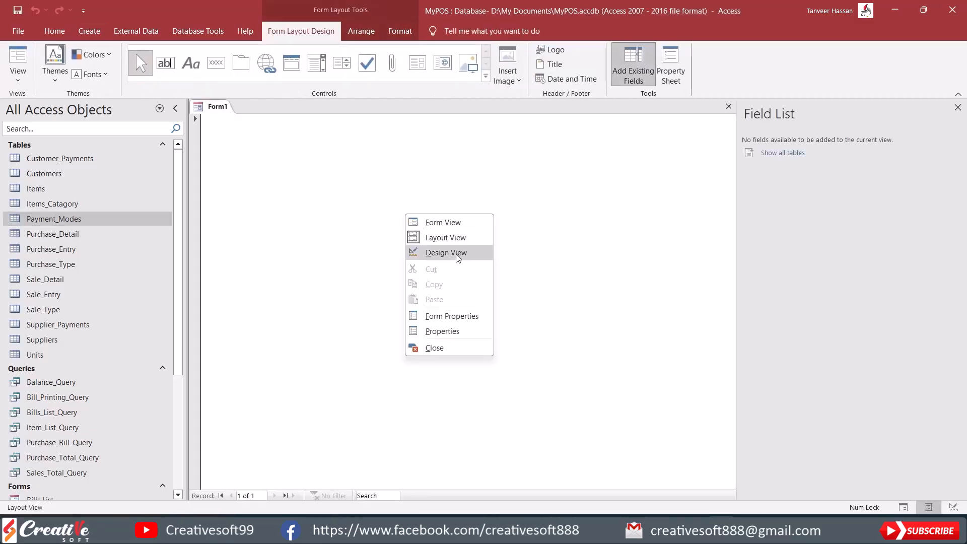
left_click(456, 254)
left_click_drag(498, 391, 590, 296)
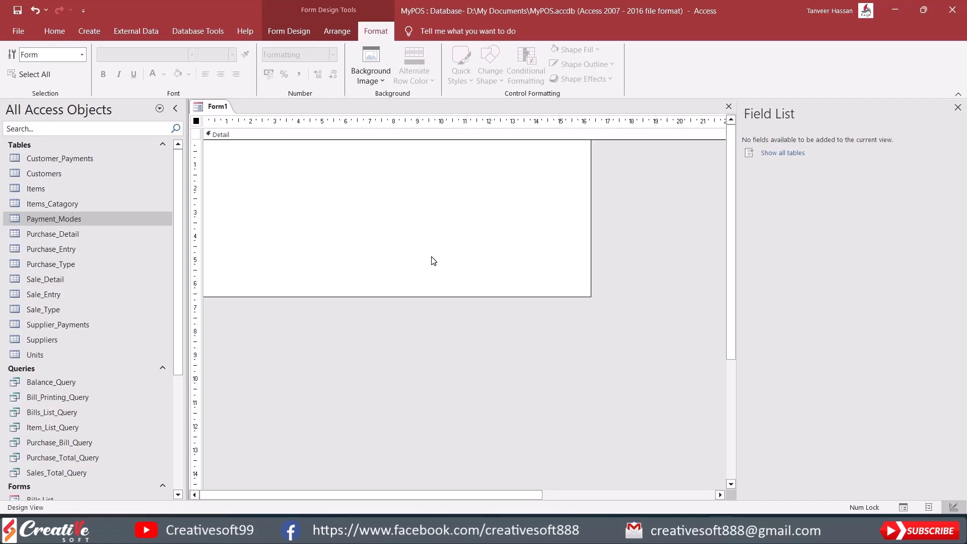
Set the form's Record Source to the Customer_Payments table.
left_click(288, 31)
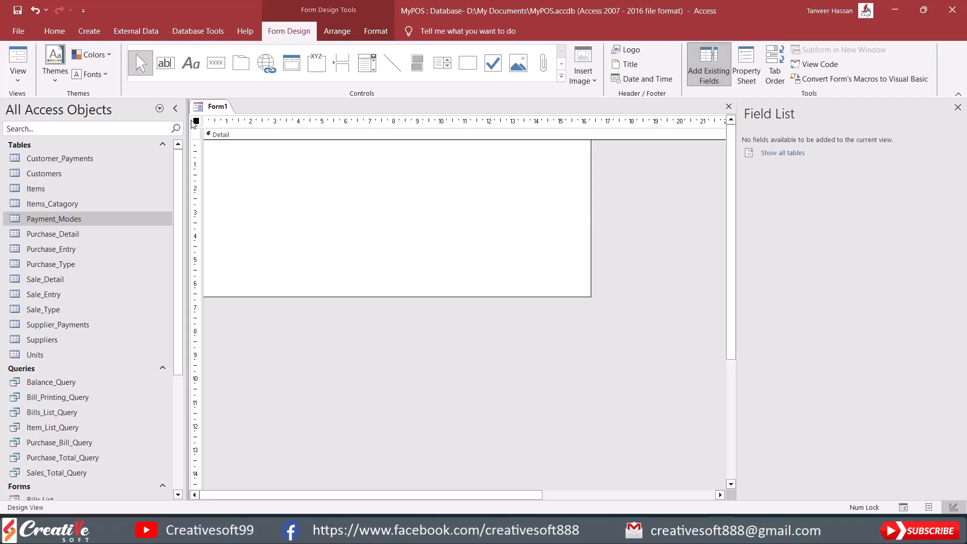
left_click(747, 66)
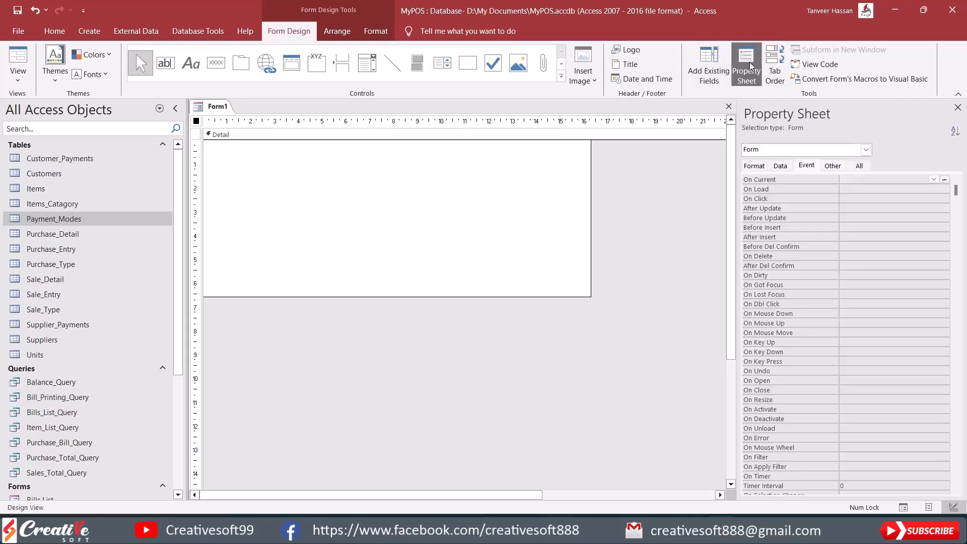
left_click(780, 166)
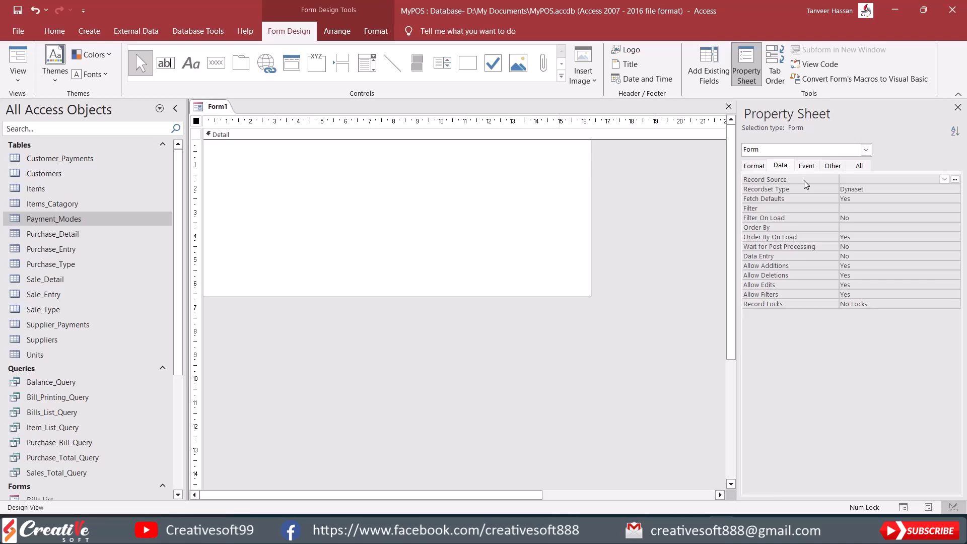
left_click(944, 180)
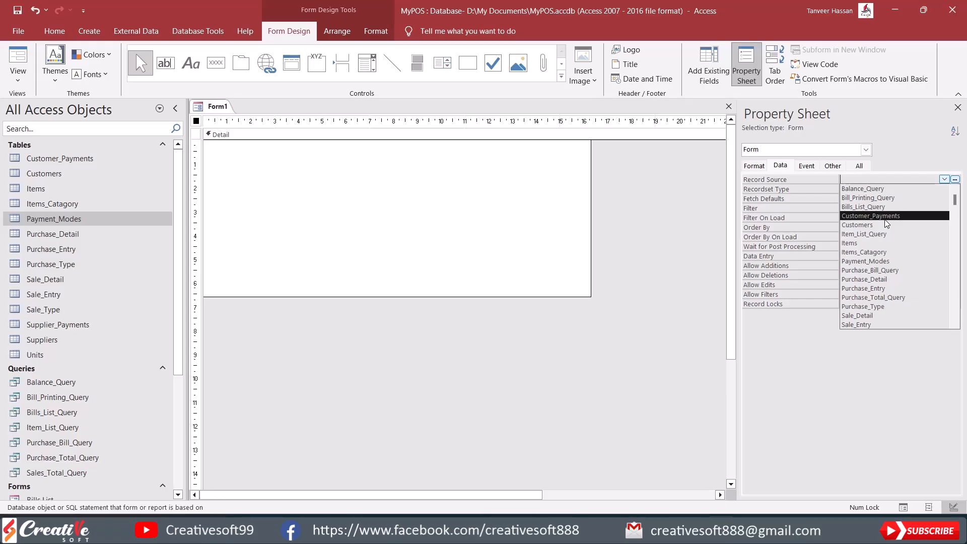
left_click(868, 216)
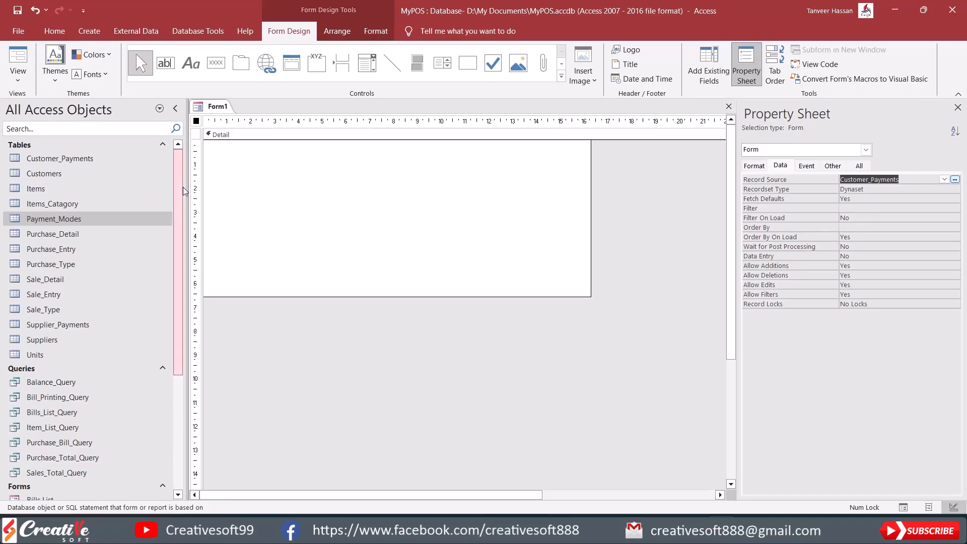
Add all Customer_Payments fields, from ID to Remarks, to the form's Detail section.
left_click(706, 59)
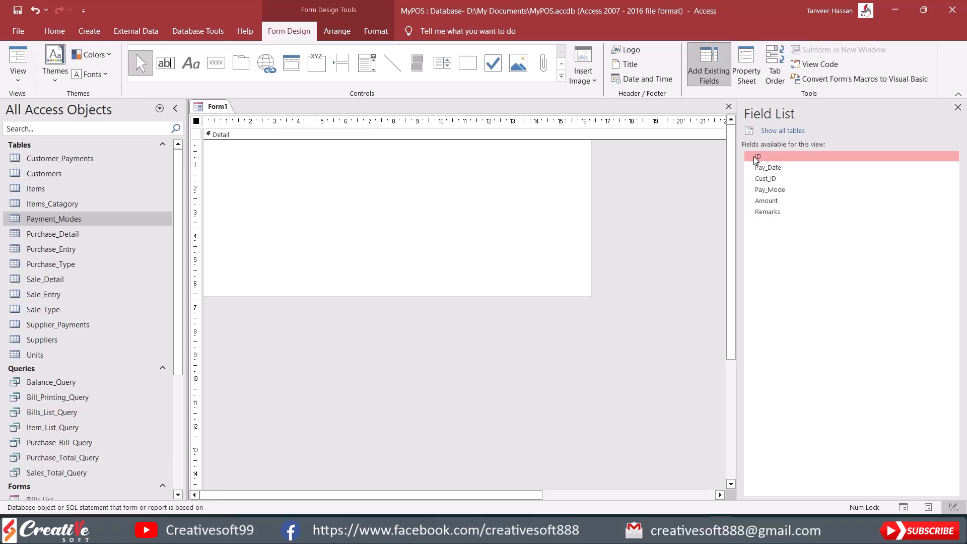
key("ctrl+a")
left_click_drag(764, 157, 313, 170)
Arrange the field controls in a stacked layout at the Detail section's upper-left corner, with text boxes about 7 cm wide.
left_click_drag(222, 165, 436, 275)
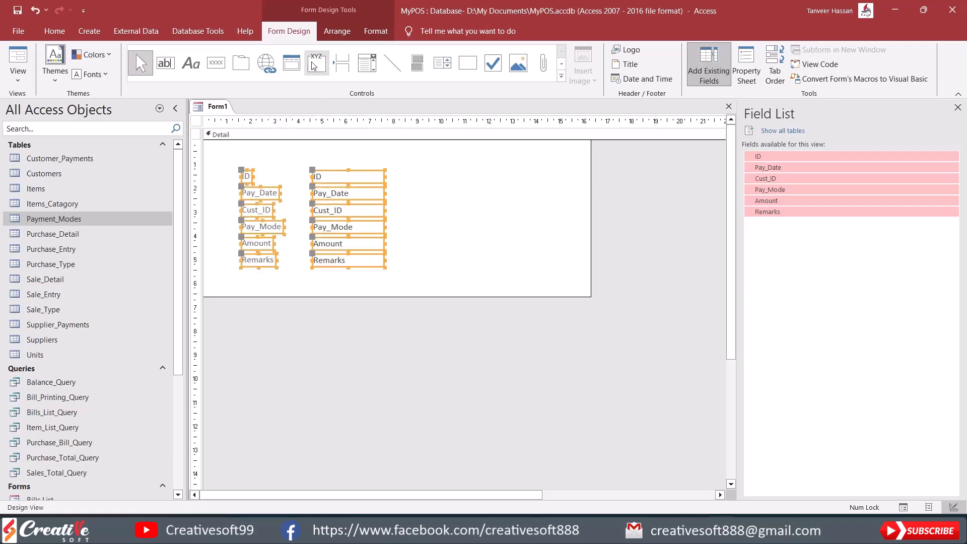
left_click(337, 30)
left_click(55, 59)
left_click(427, 210)
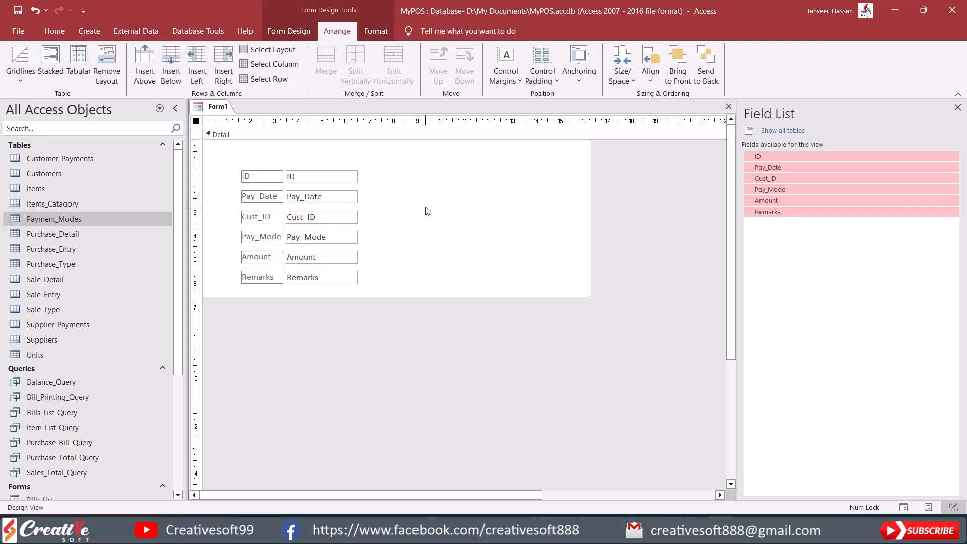
left_click_drag(257, 179, 210, 149)
left_click_drag(336, 176, 431, 176)
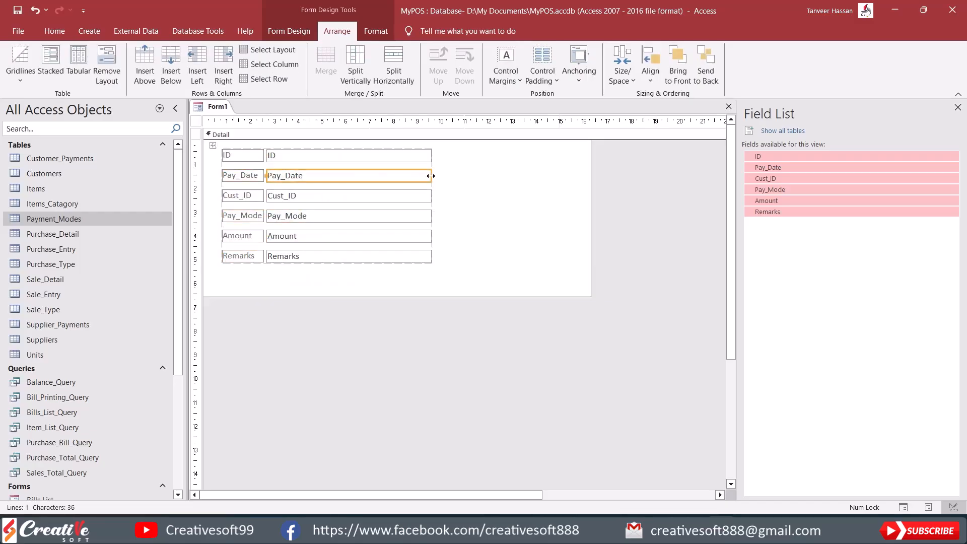
left_click(477, 192)
Change the labels of the Pay_Date and Cust_ID fields to "Payment Date:" and "Customer:".
key("BackSpace")
type("ment")
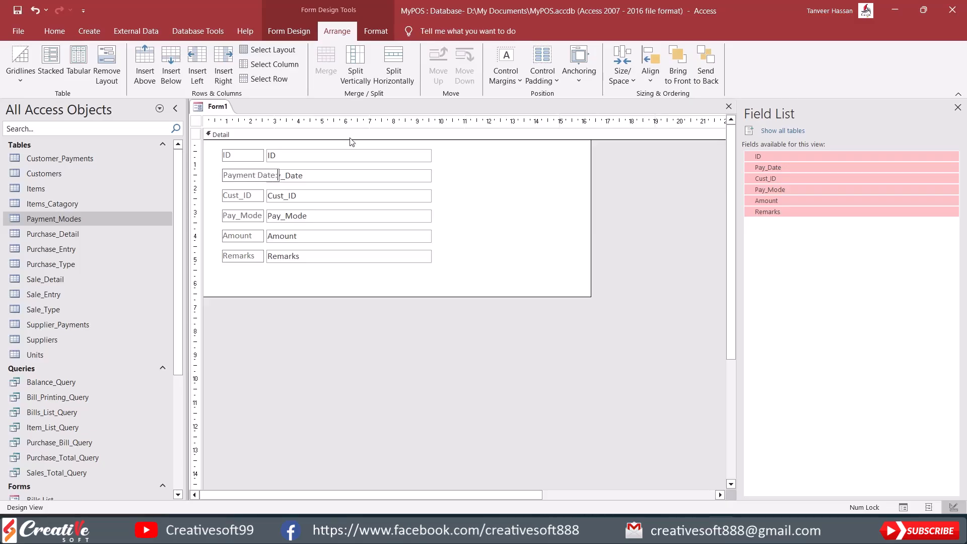
left_click(254, 197)
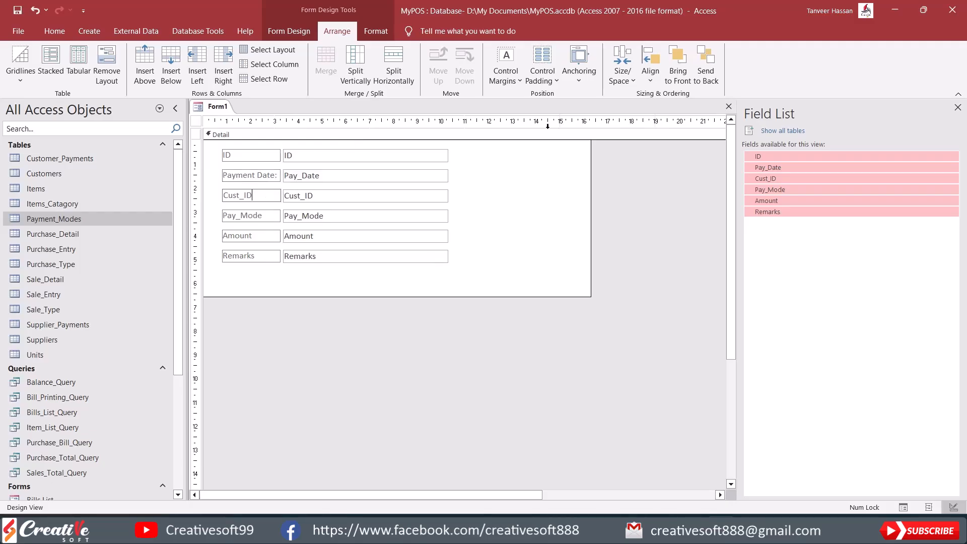
key("BackSpace")
key("BackSpace")
key("BackSpace")
type("omer")
key("BackSpace")
key("BackSpace")
Change the labels of the Pay_Mode, Amount and Remarks fields to "Payment Mode:", "Amount:" and "Remarks:".
left_click(272, 218)
left_click(258, 216)
key("Delete")
type("ment")
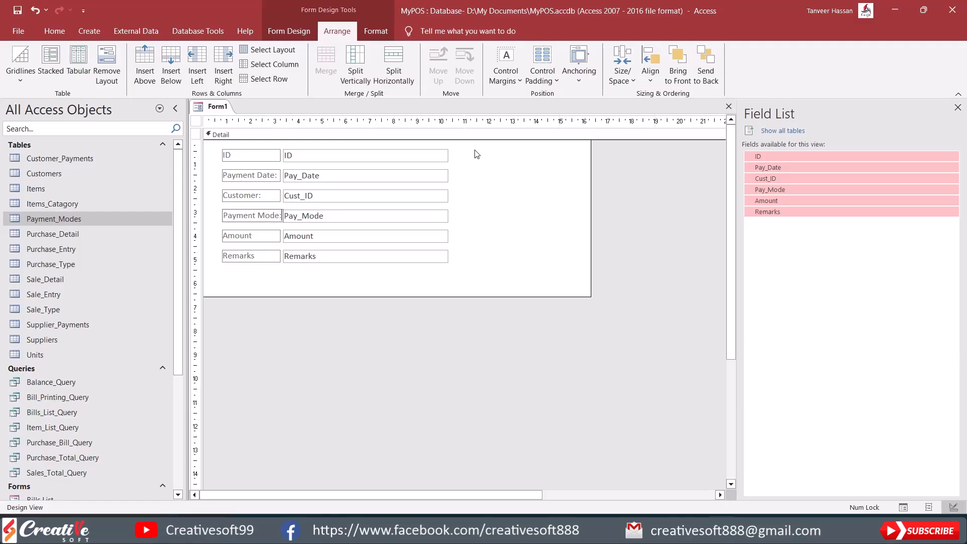
left_click(262, 237)
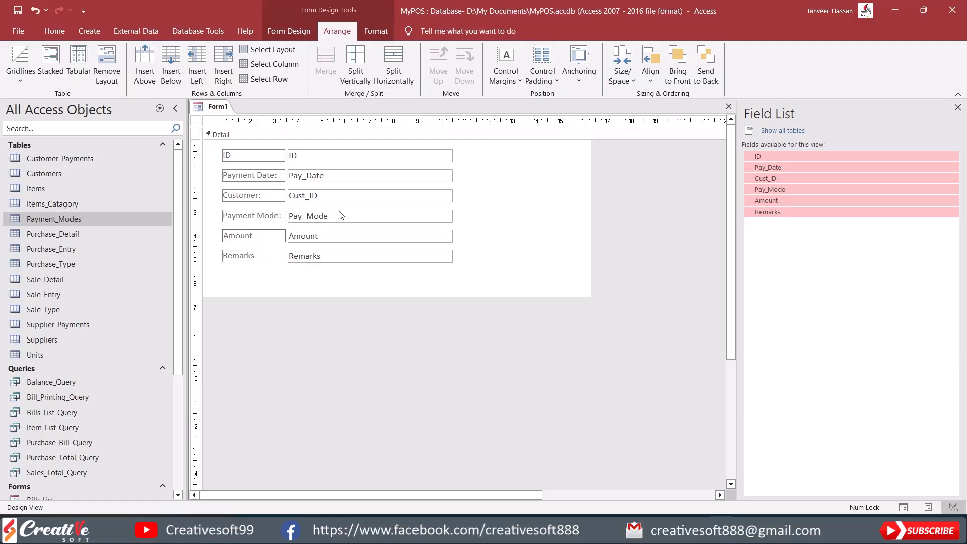
type(":")
left_click(272, 256)
left_click(272, 256)
left_click(496, 246)
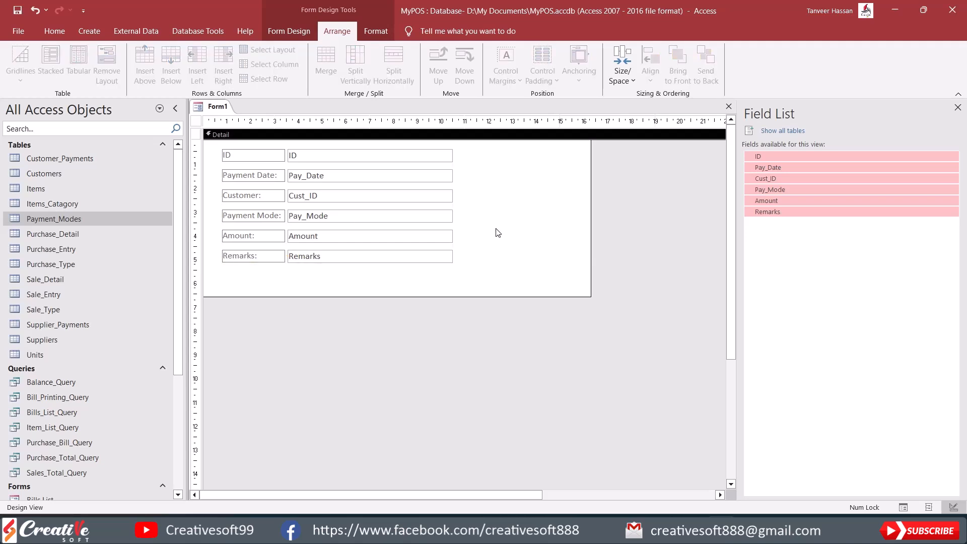
Narrow the form to about 12 cm and add a form header and footer, with the header about 1.4 cm high.
left_click_drag(590, 213, 487, 215)
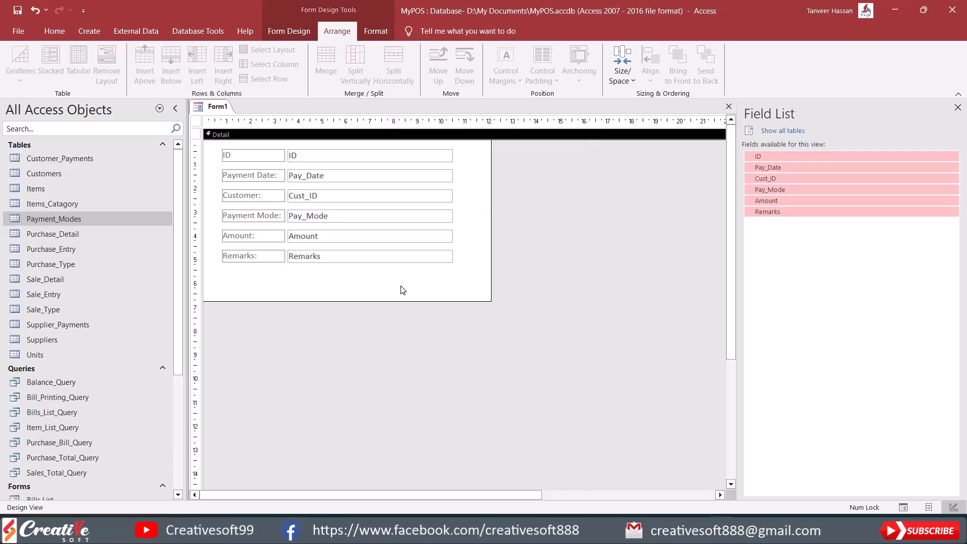
right_click(332, 137)
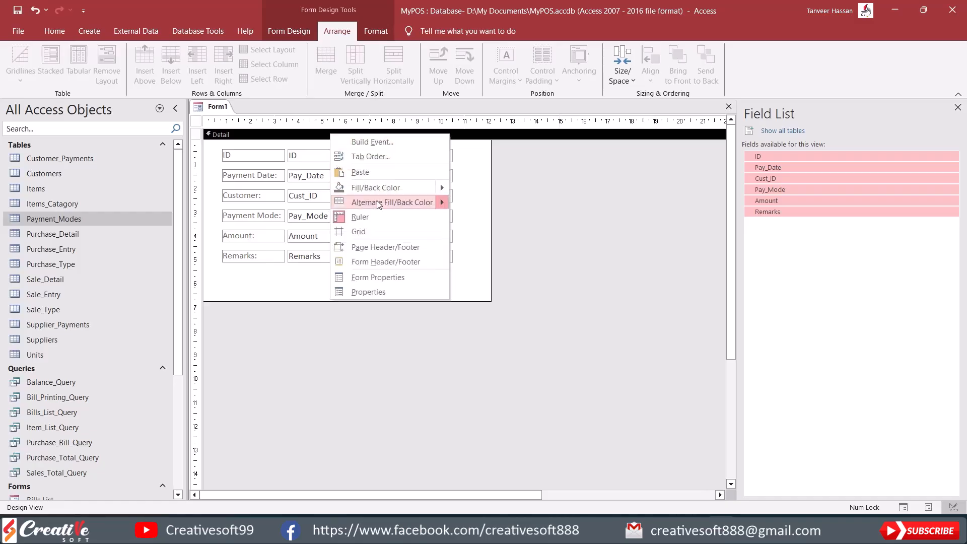
left_click(377, 262)
left_click_drag(368, 189, 369, 173)
Add the title label "CUSTOMER PAYMENTS" to the Form Header section.
left_click(285, 33)
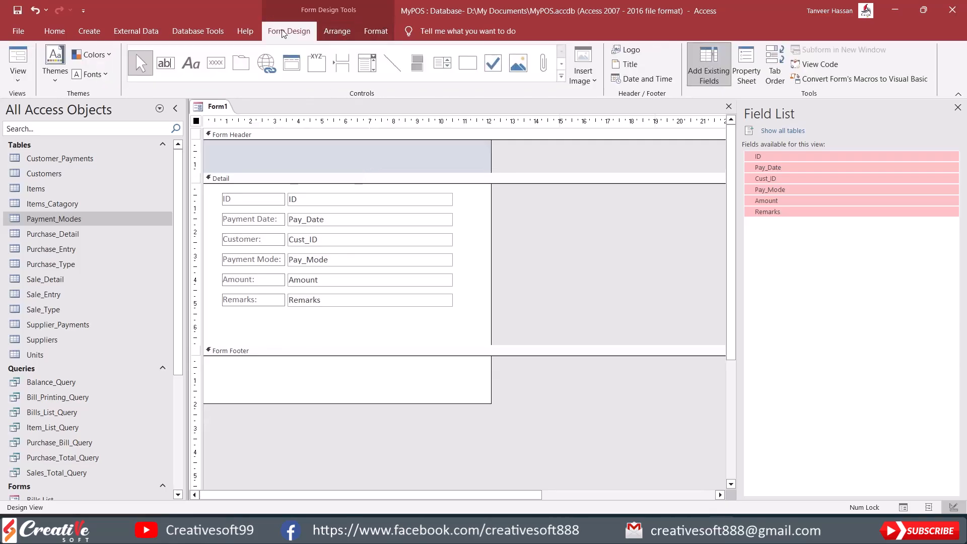
left_click(191, 64)
left_click(221, 155)
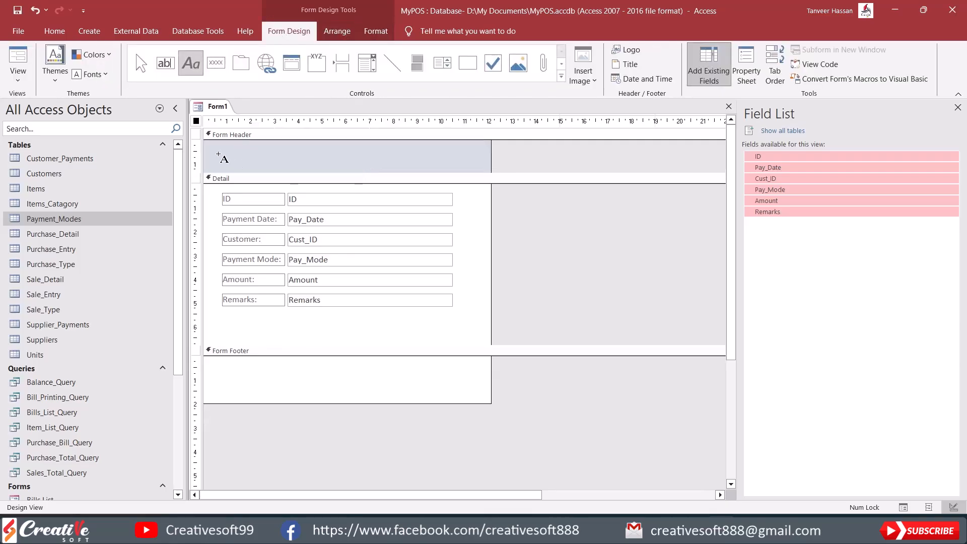
key("Caps_Lock")
type("CUSTOME")
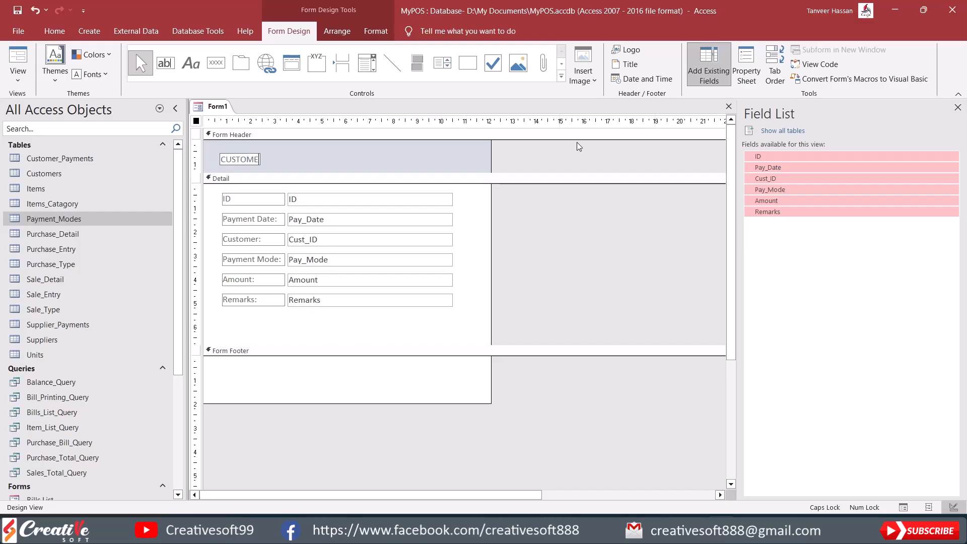
type("T PAYMENTS")
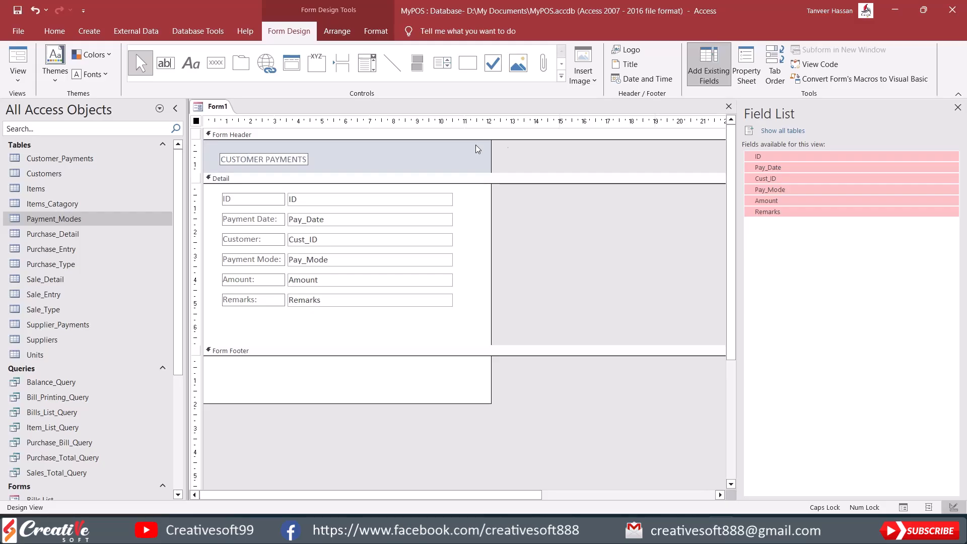
left_click(407, 150)
Format the CUSTOMER PAYMENTS title label as 14 pt bold in dark red.
left_click(274, 159)
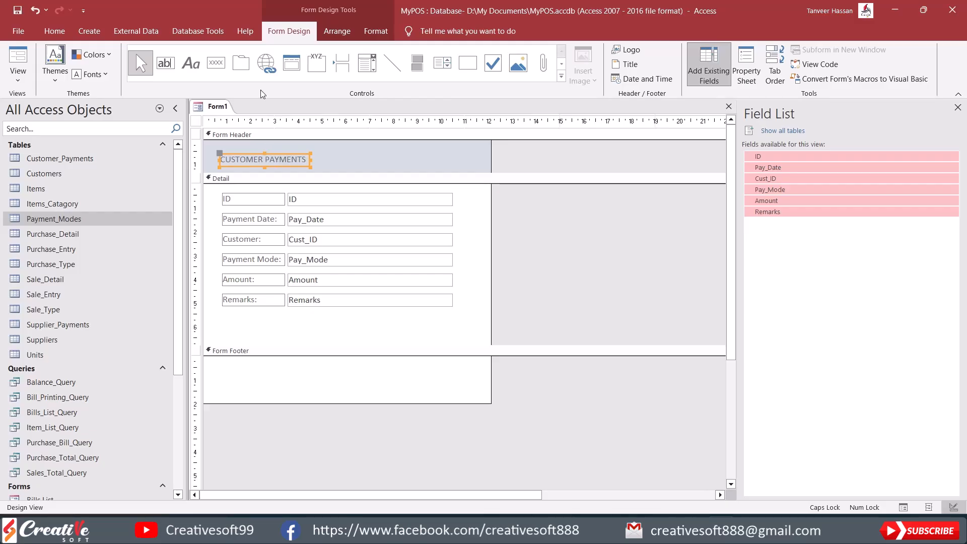
left_click(376, 31)
left_click(232, 54)
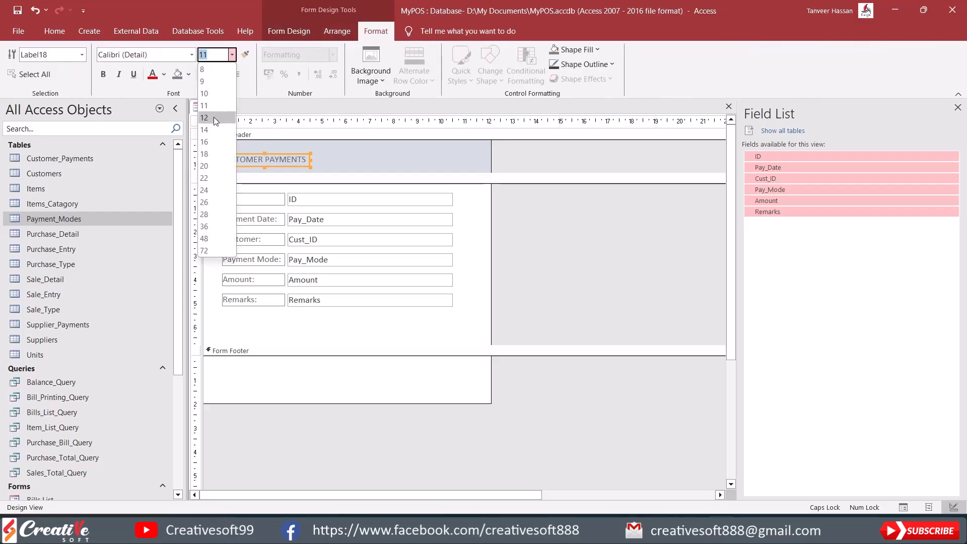
left_click(204, 129)
left_click(103, 74)
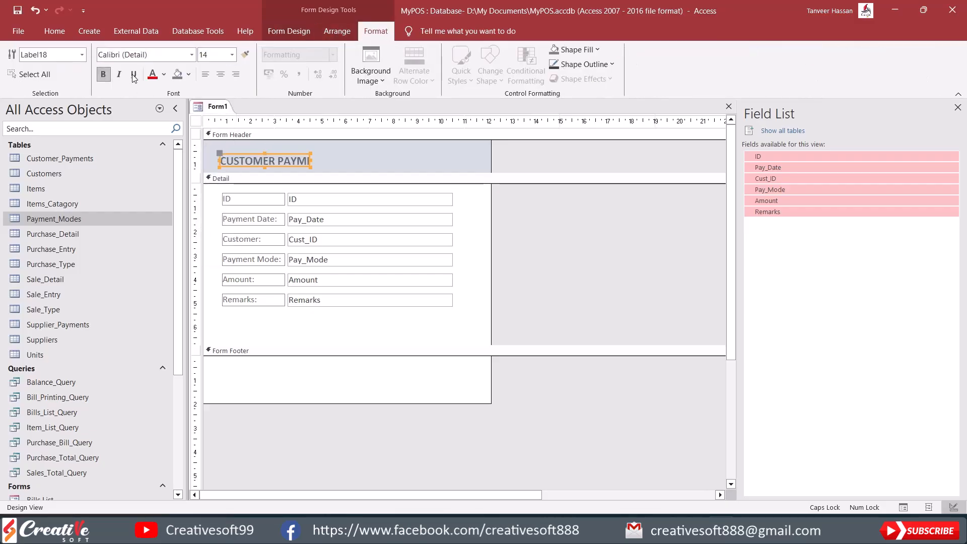
left_click(164, 74)
left_click(152, 250)
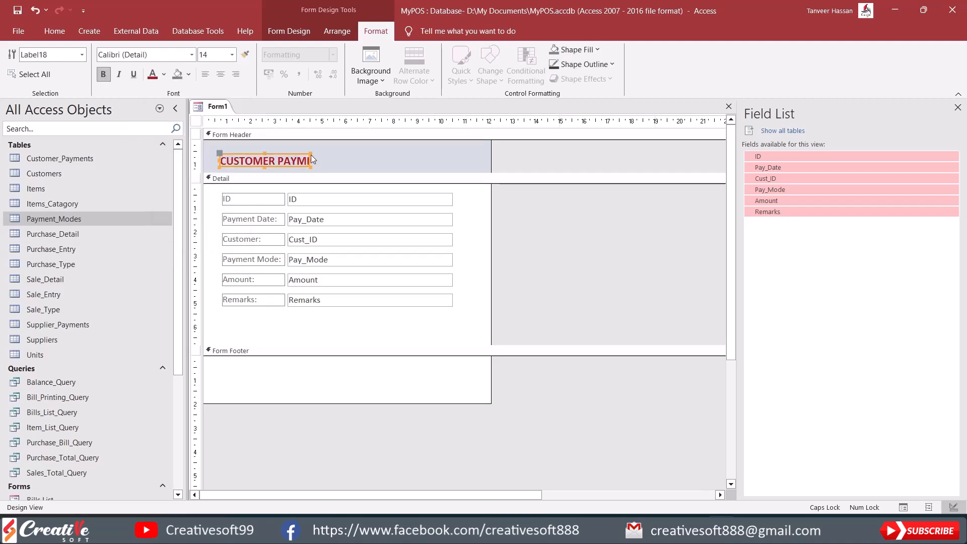
Widen the title label to about 5.6 cm at the header's upper edge and reduce the header's height to about 0.9 cm.
mouse_move(311, 156)
left_mouse_down()
mouse_move(361, 151)
mouse_move(299, 151)
mouse_move(299, 142)
left_mouse_up()
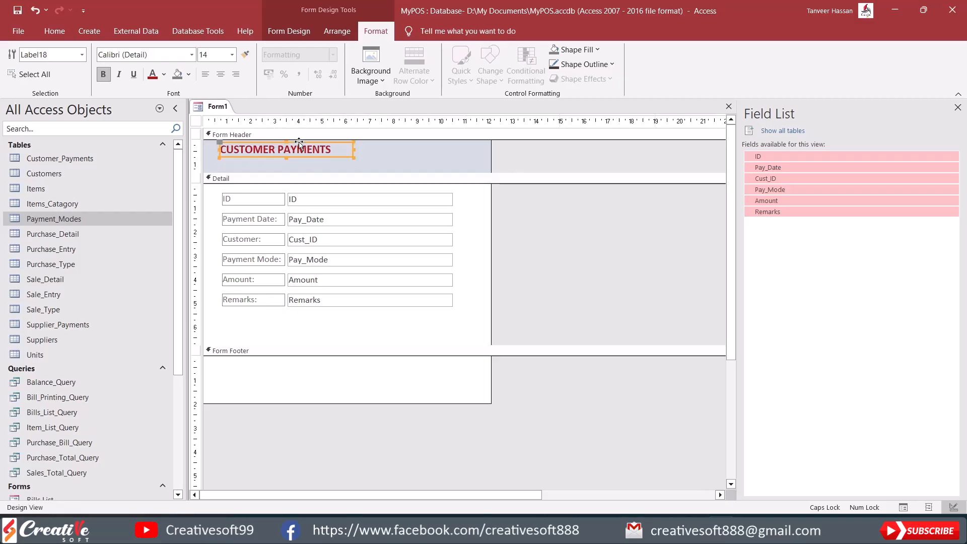
left_click(385, 150)
left_click_drag(417, 173, 414, 160)
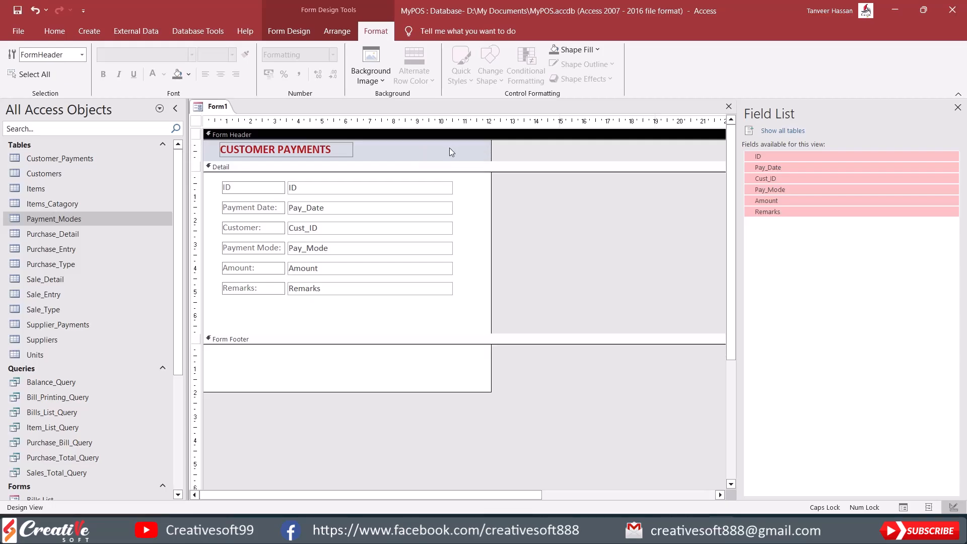
Add a command button with the Form Operations action Close Form and its default picture to the header, beside the title.
left_click(289, 32)
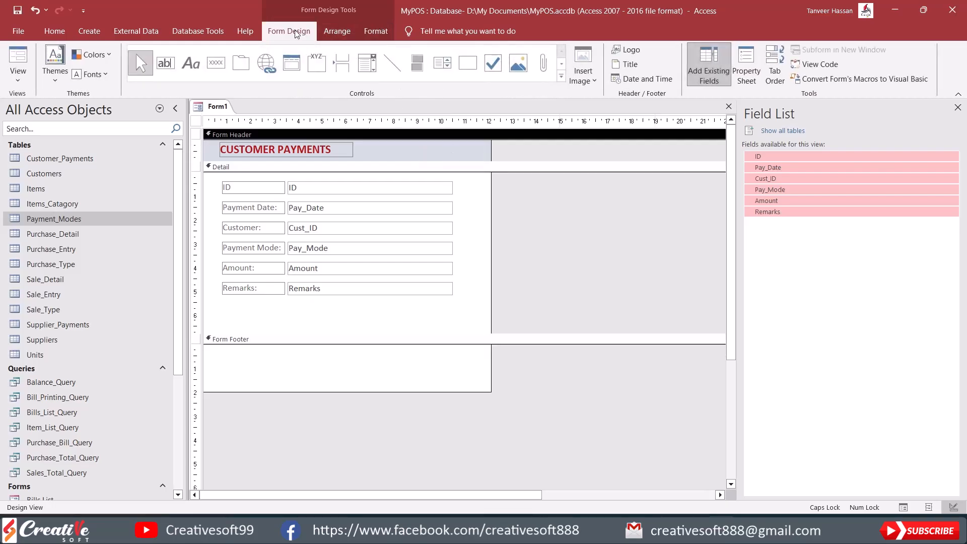
left_click(216, 62)
left_click(422, 144)
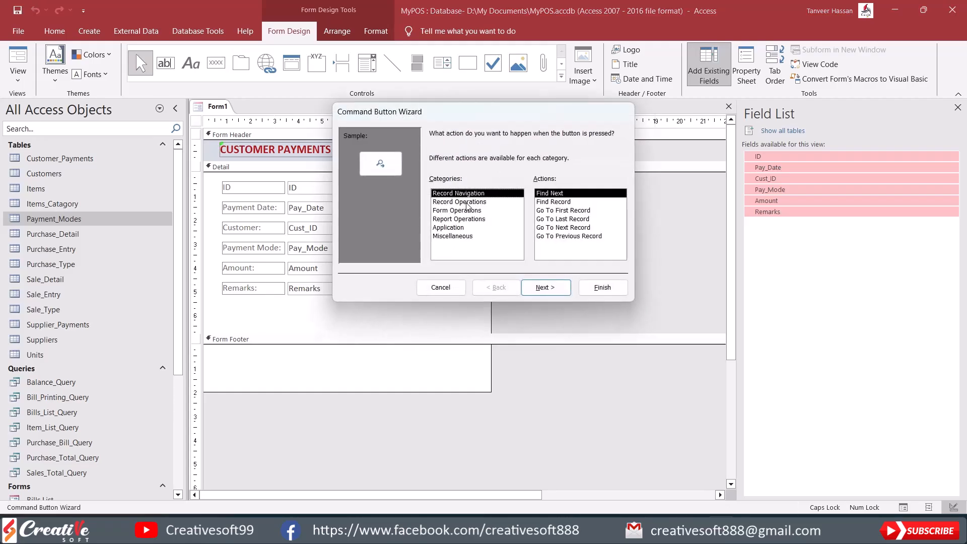
left_click(465, 211)
left_click(554, 202)
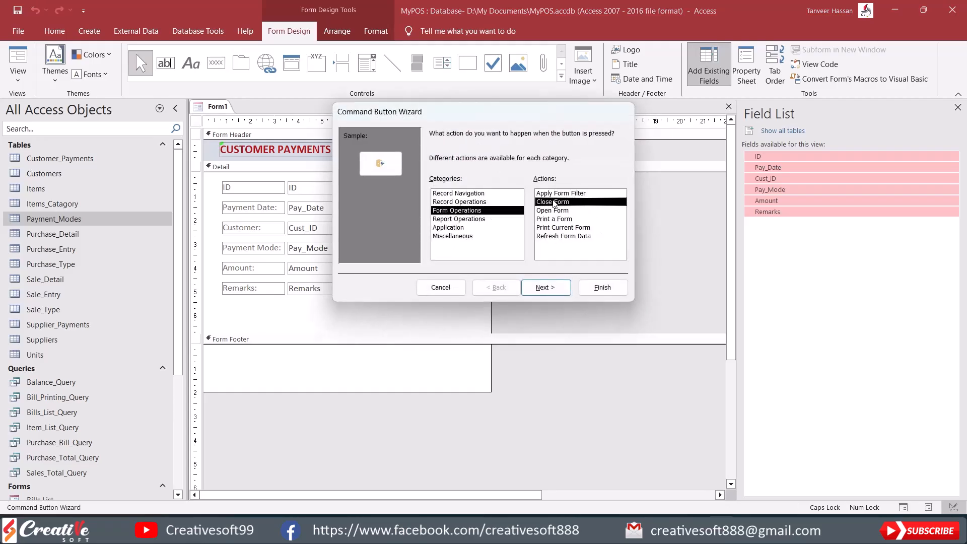
left_click(547, 288)
left_click(547, 287)
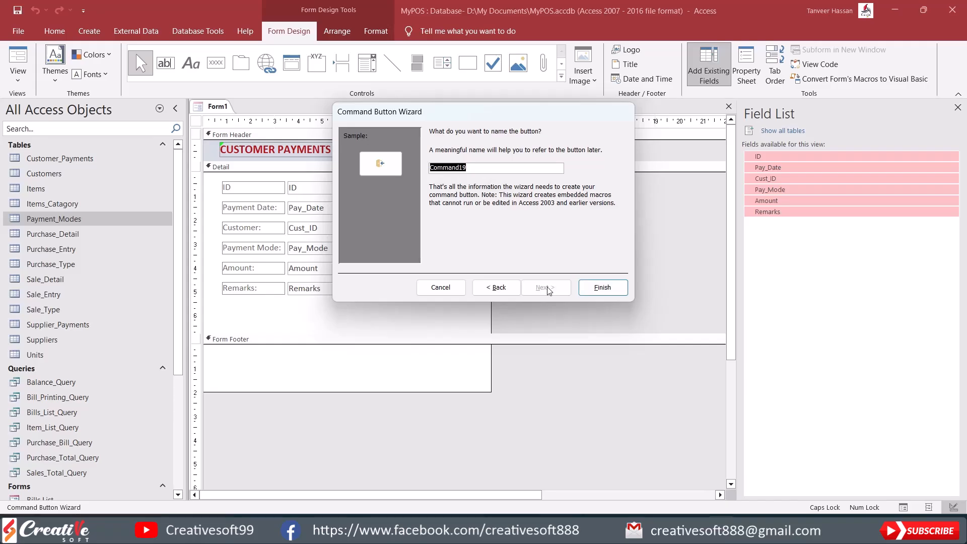
type("cMD")
key("BackSpace")
key("BackSpace")
key("BackSpace")
key("Caps_Lock")
left_click(606, 287)
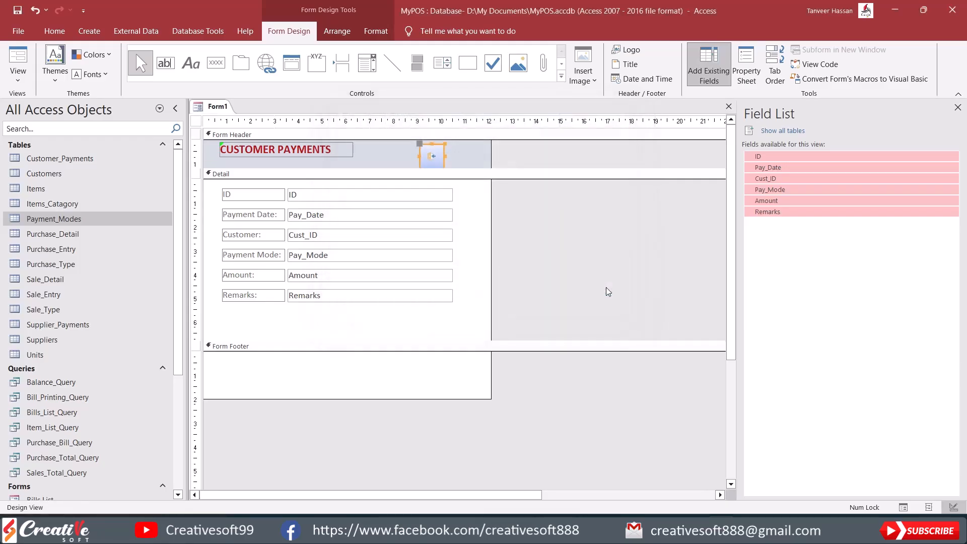
Resize the close button to about 2 cm by 0.6 cm and align its upper edge with the title label.
left_click_drag(446, 168, 470, 159)
left_click(520, 160)
left_click(333, 151)
left_click(424, 155, "shift")
left_click(336, 32)
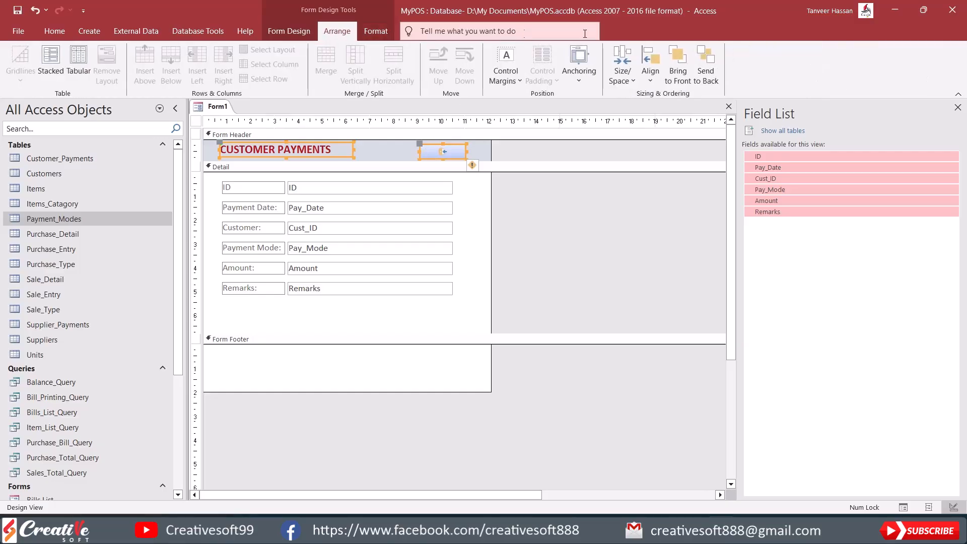
left_click(649, 67)
left_click(659, 130)
left_click(525, 147)
Set the Form Header section's shape fill to Automatic.
left_click(403, 134)
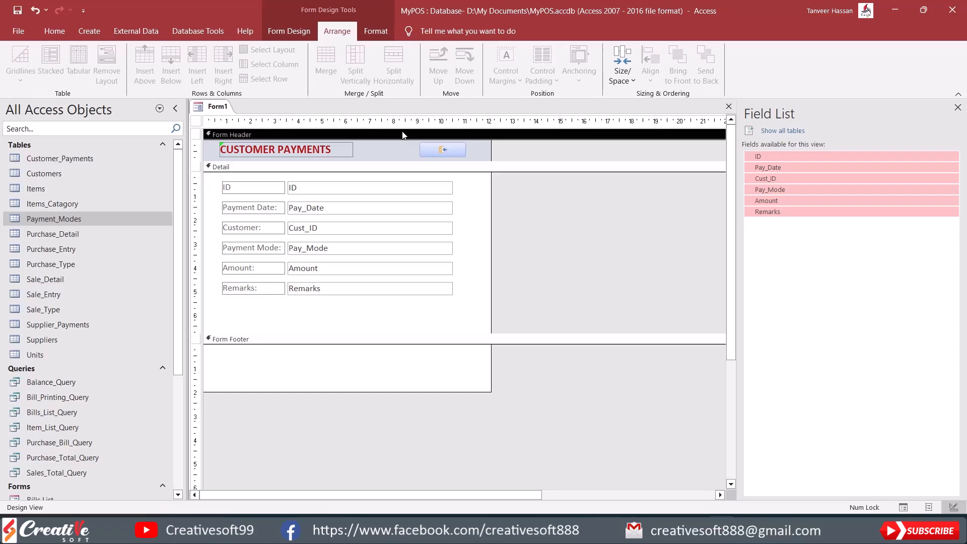
left_click(376, 31)
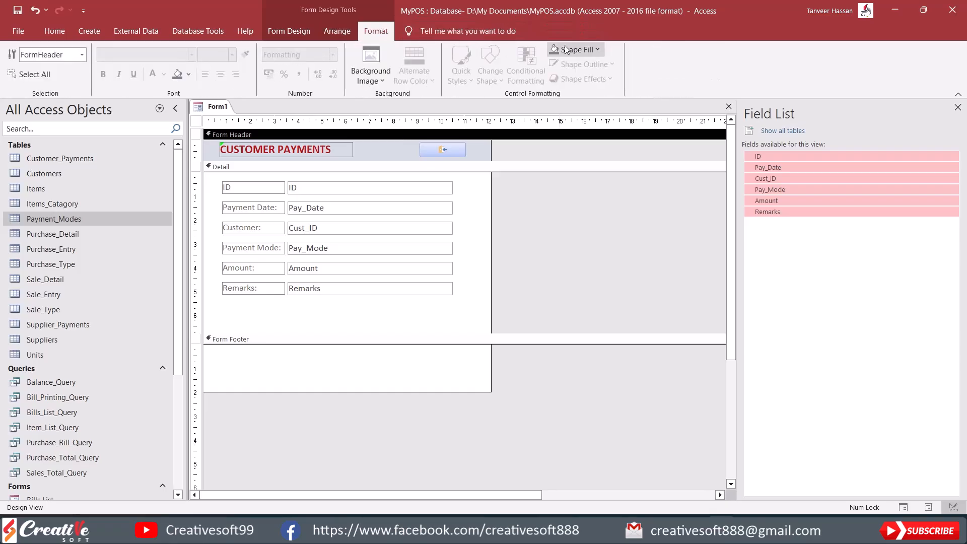
left_click(586, 50)
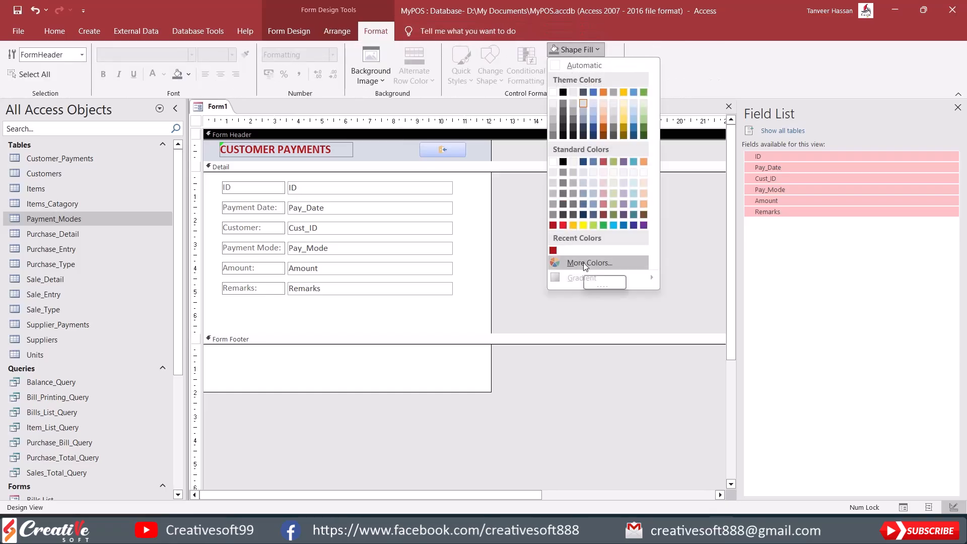
left_click(567, 65)
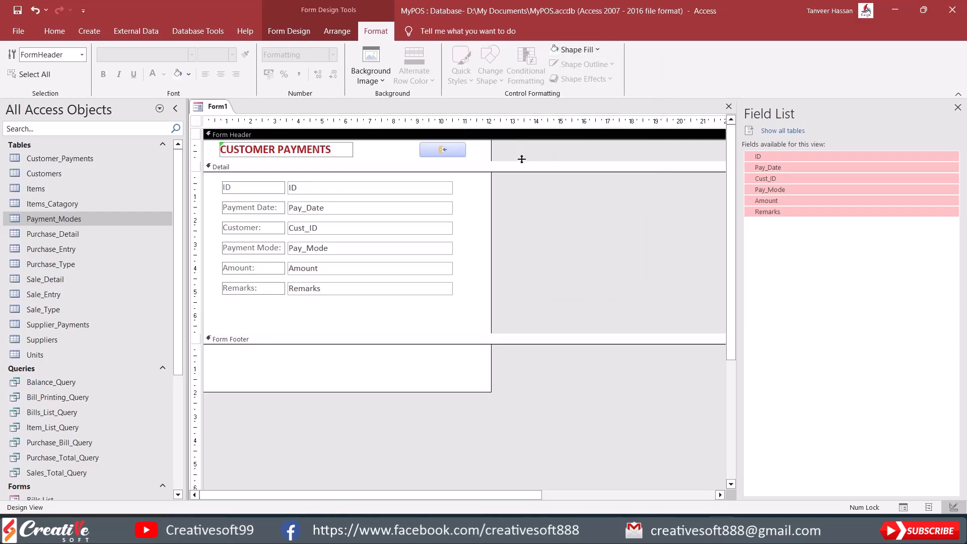
Tighten the header slightly, reduce the Detail section's height to about 5.7 cm and collapse the Form Footer completely.
left_click_drag(522, 159, 522, 158)
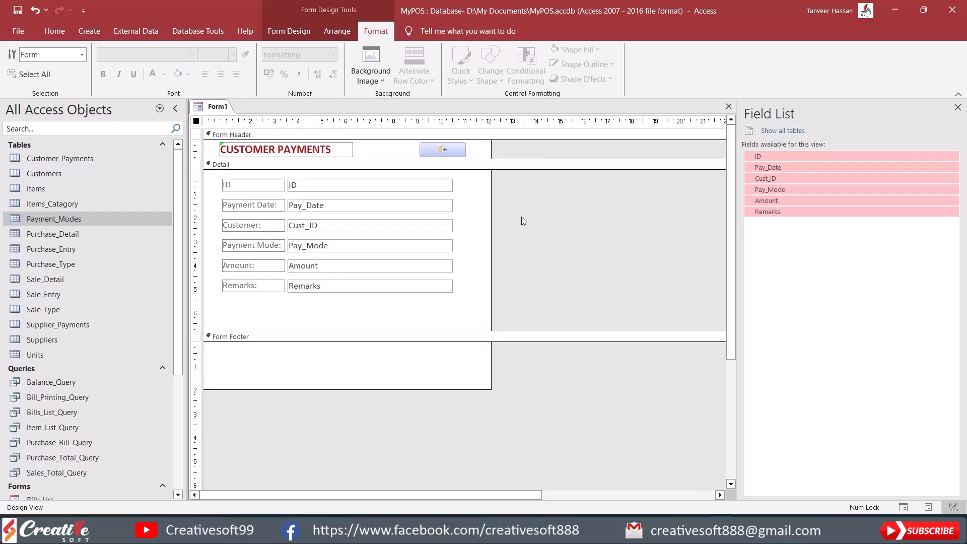
left_click_drag(535, 332, 533, 308)
left_click_drag(442, 366, 444, 310)
Cut the ID field with its label out of the stacked layout and paste it separately into the Detail section.
left_click(239, 186)
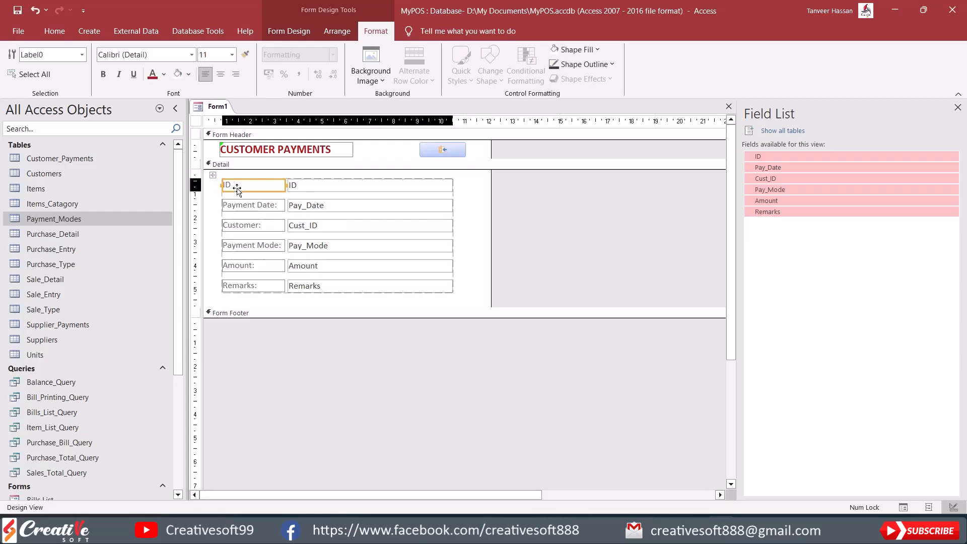
left_click(340, 188, "shift")
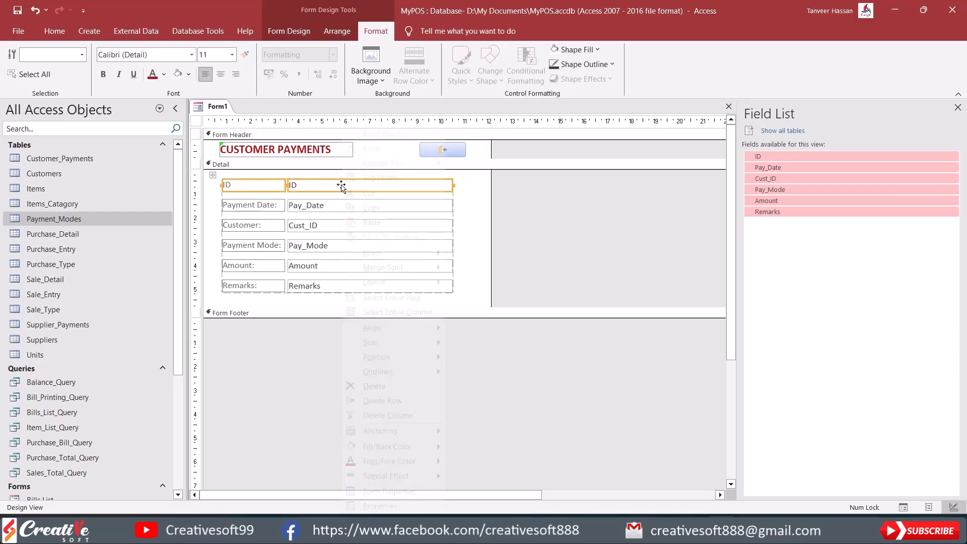
right_click(342, 189)
left_click(488, 186)
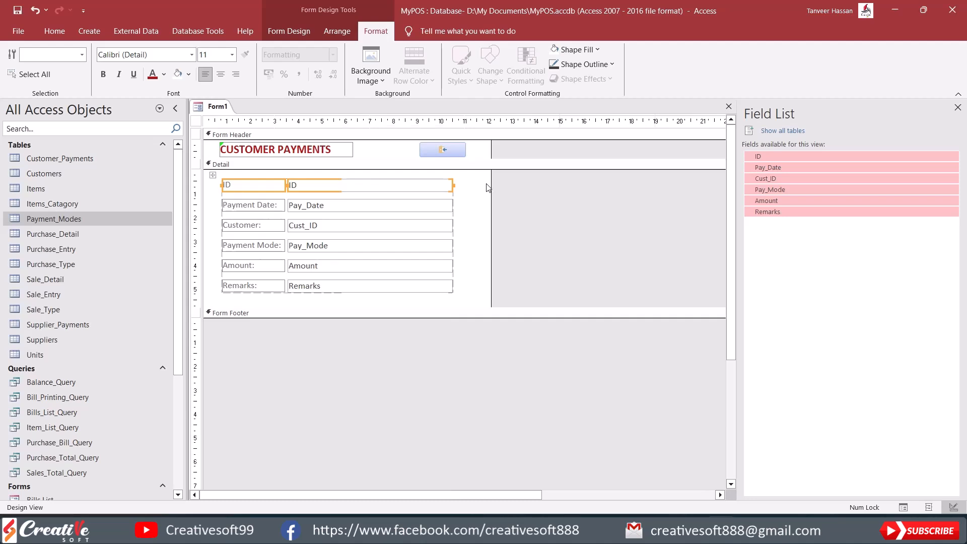
left_click(487, 187)
left_click(341, 185)
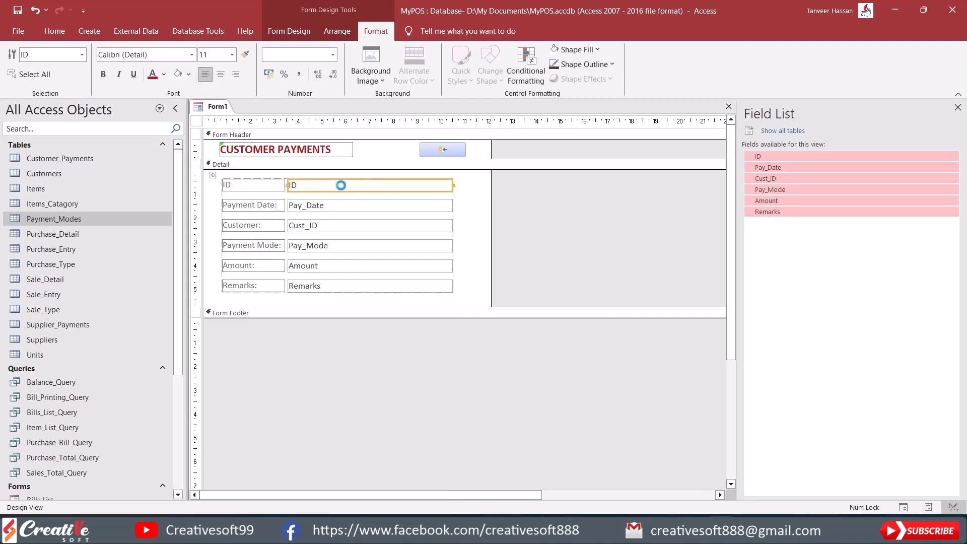
key("Delete")
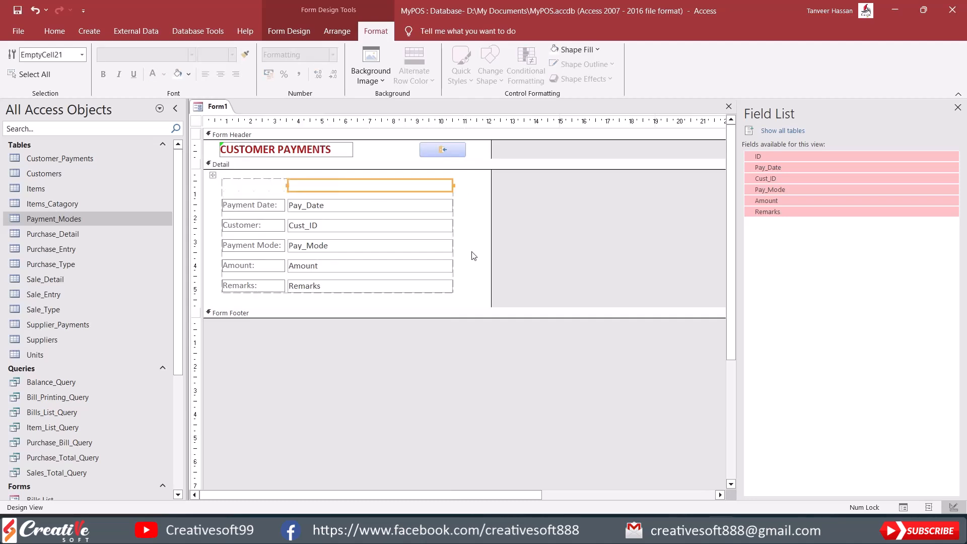
left_click(479, 246)
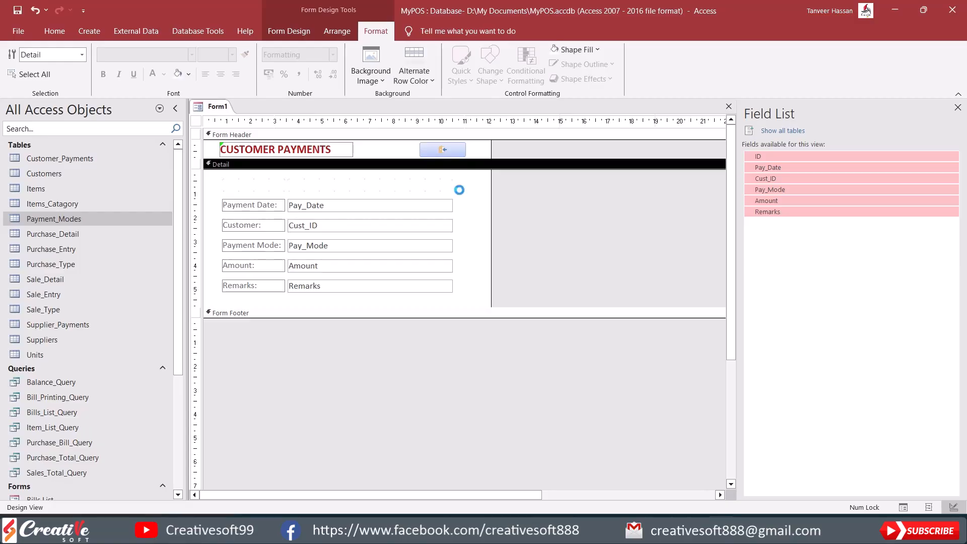
key("ctrl+z")
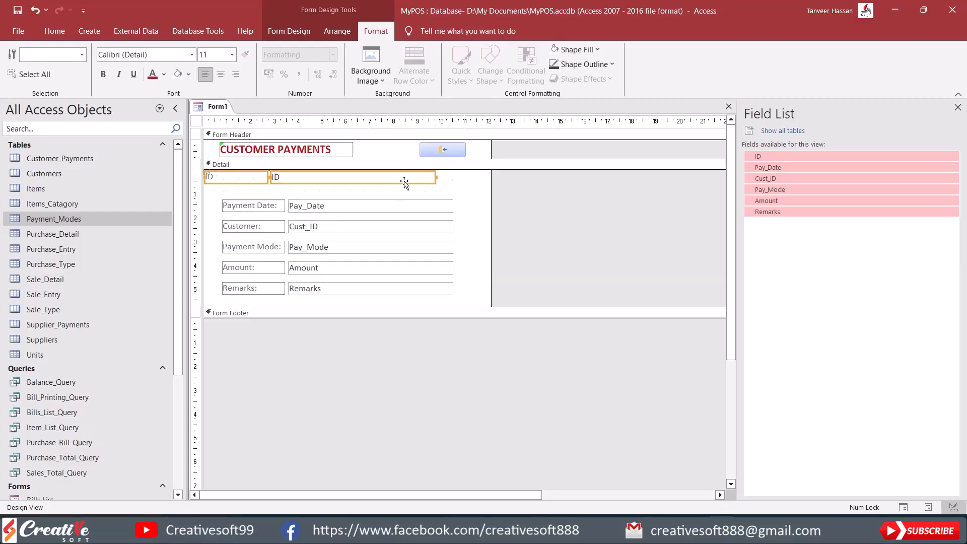
Remove the ID field's label and place its text box at the Detail section's upper-right corner, about 1.4 cm wide.
right_click(233, 183)
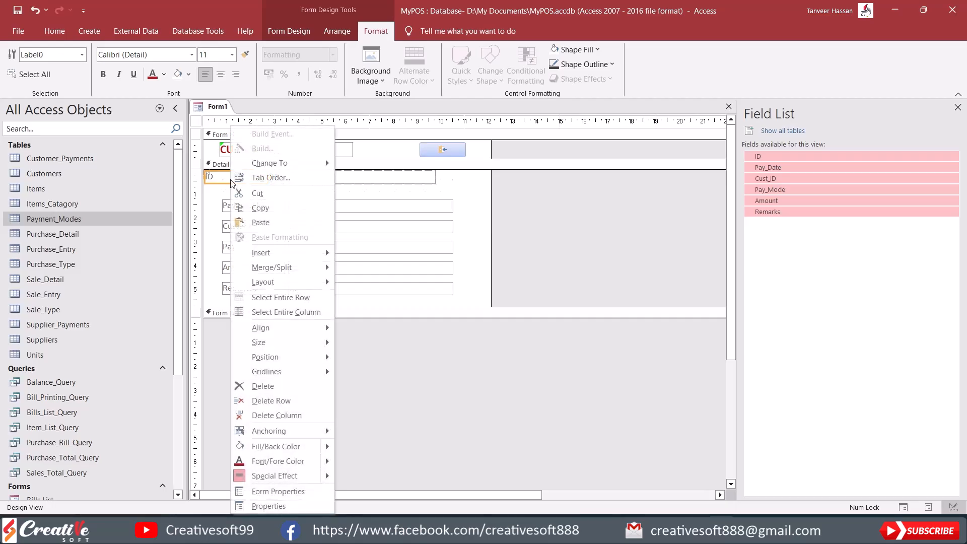
left_click(292, 401)
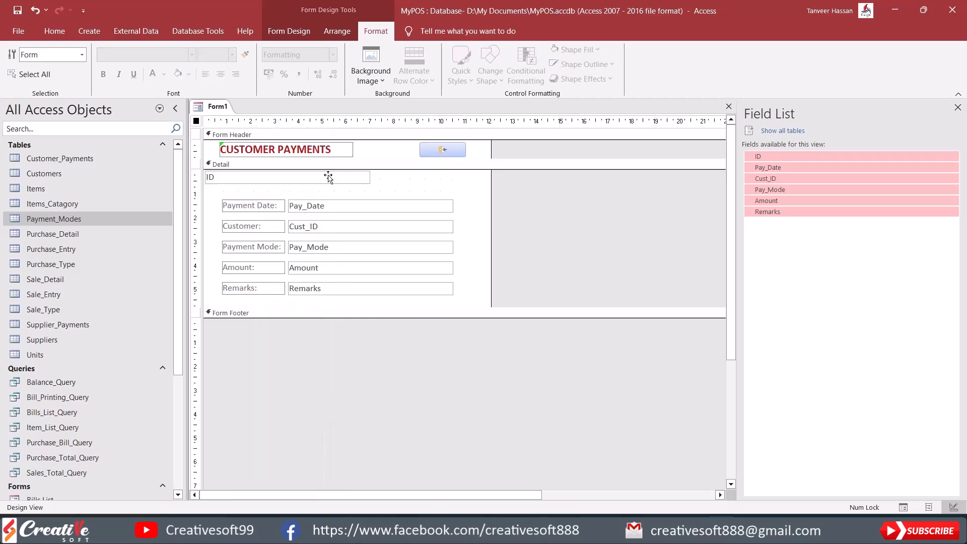
left_click_drag(370, 178, 468, 185)
Delete the stacked layout's empty first row and move the ID text box below the Remarks field's right end.
right_click(341, 187)
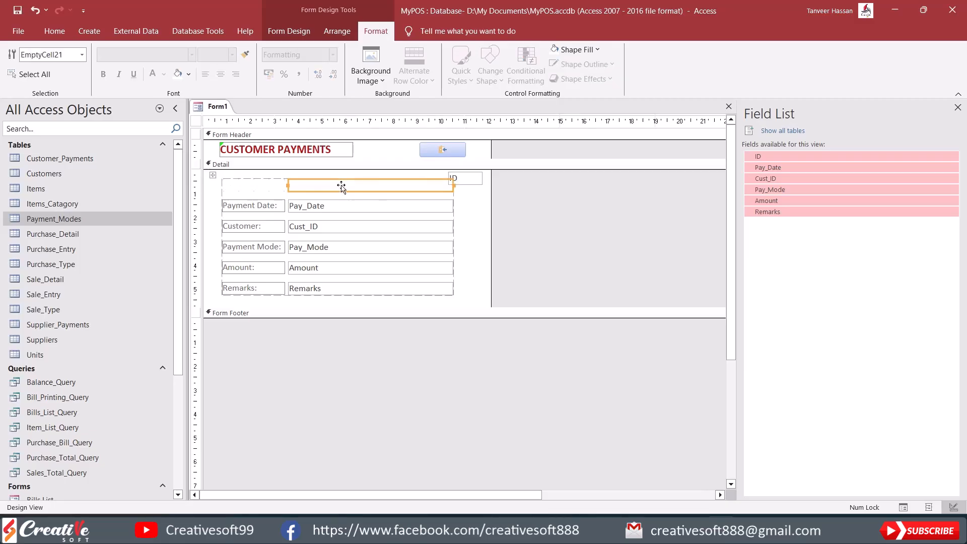
left_click(385, 401)
left_click(469, 227)
left_click_drag(453, 299, 474, 301)
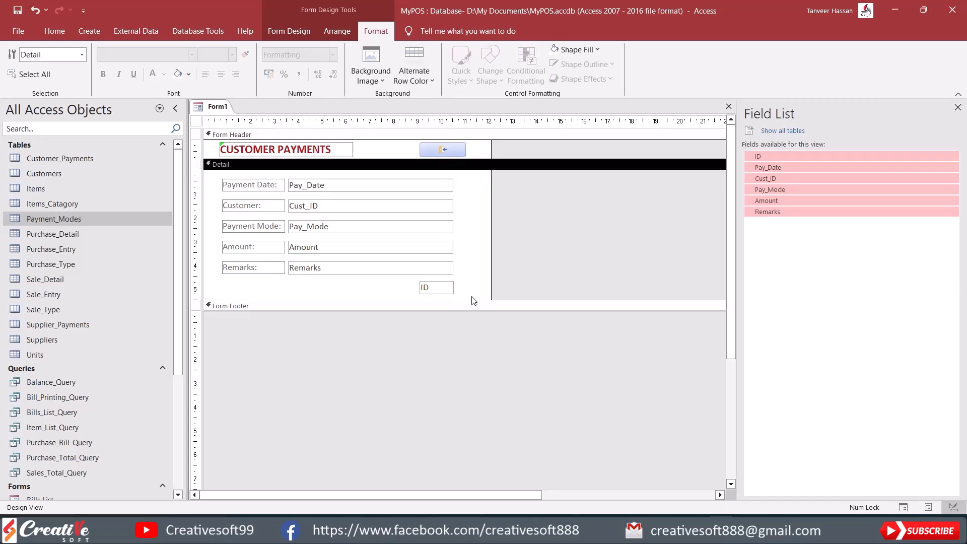
Display the properties of the form's controls in place of the field list, starting with the ID text box.
left_click(438, 292)
left_click(289, 30)
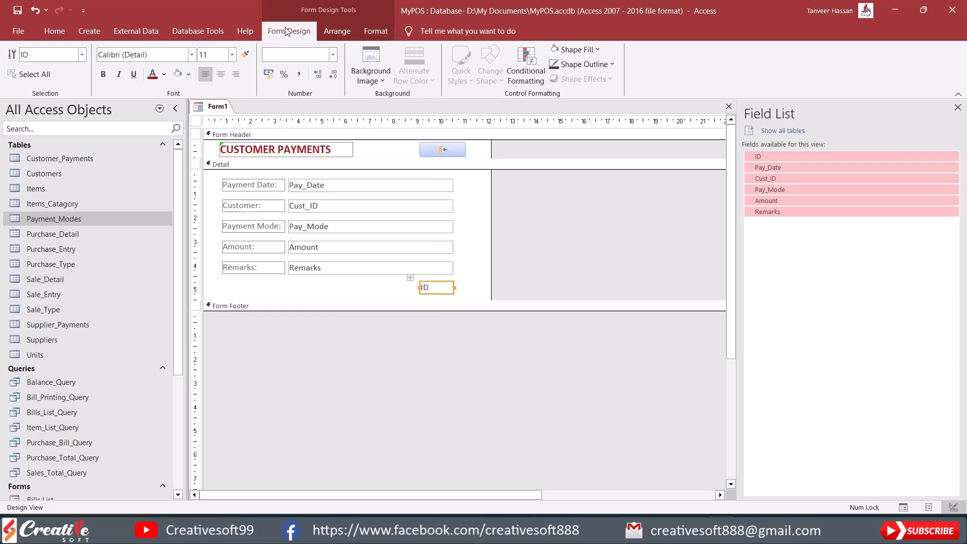
left_click(746, 66)
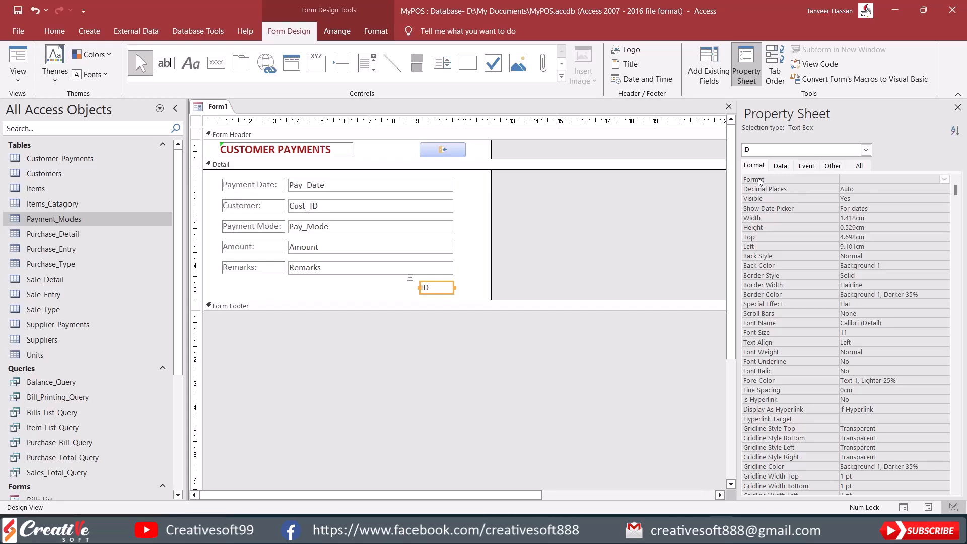
left_click(585, 233)
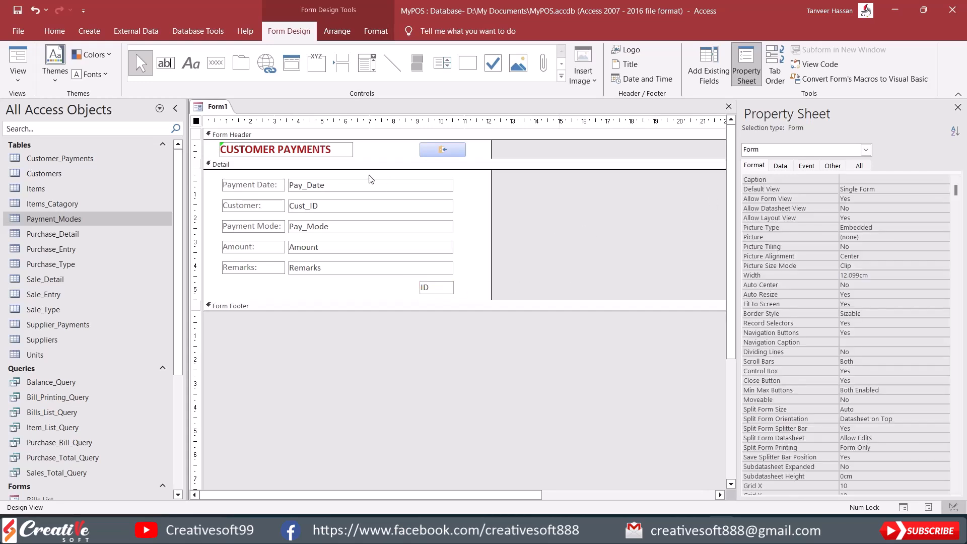
left_click(344, 184)
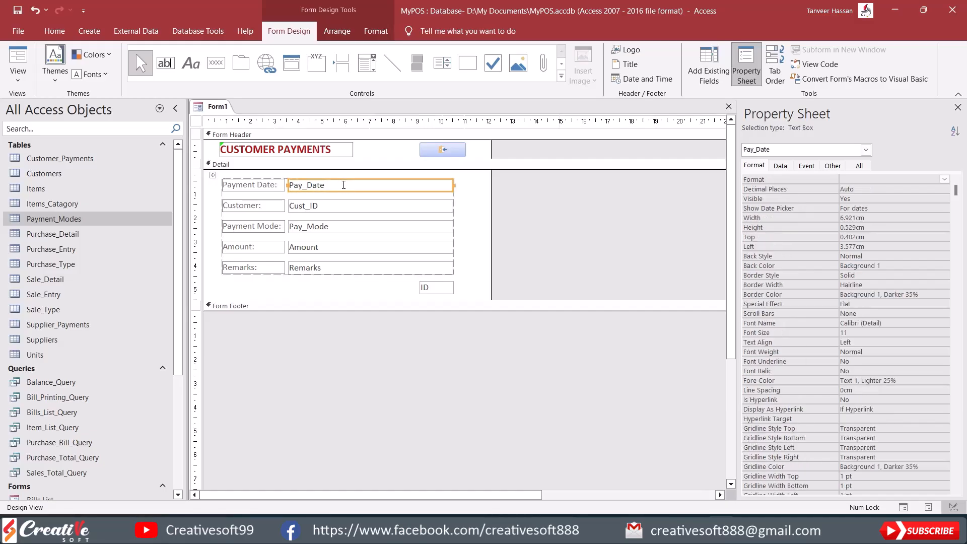
Change the Cust_ID and Pay_Mode text boxes in the Detail section to combo boxes.
left_click(328, 207)
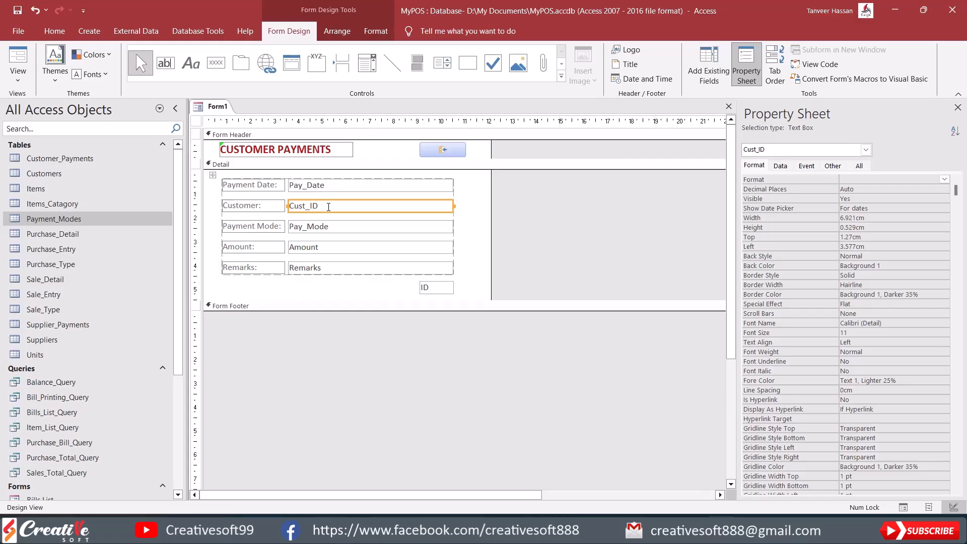
right_click(334, 205)
mouse_move(408, 149)
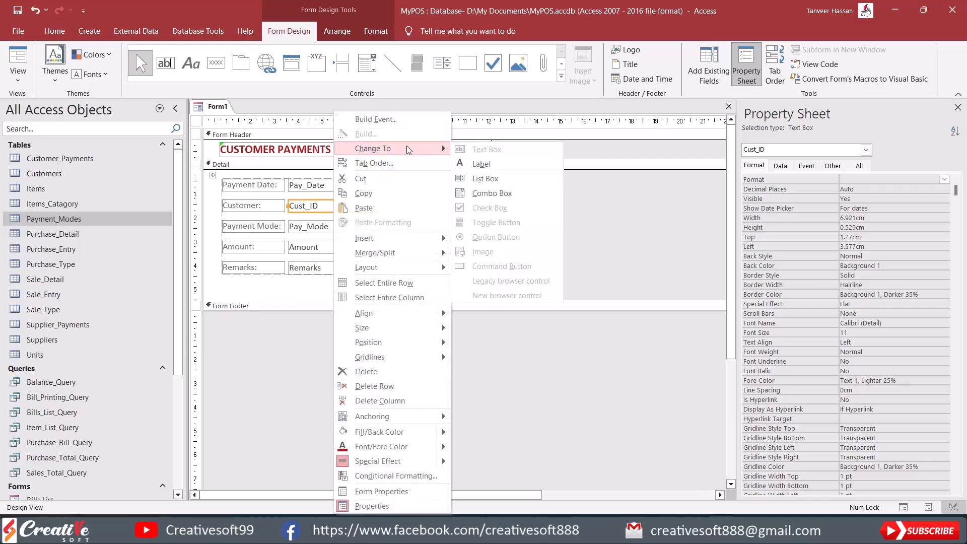
left_click(492, 194)
left_click(537, 208)
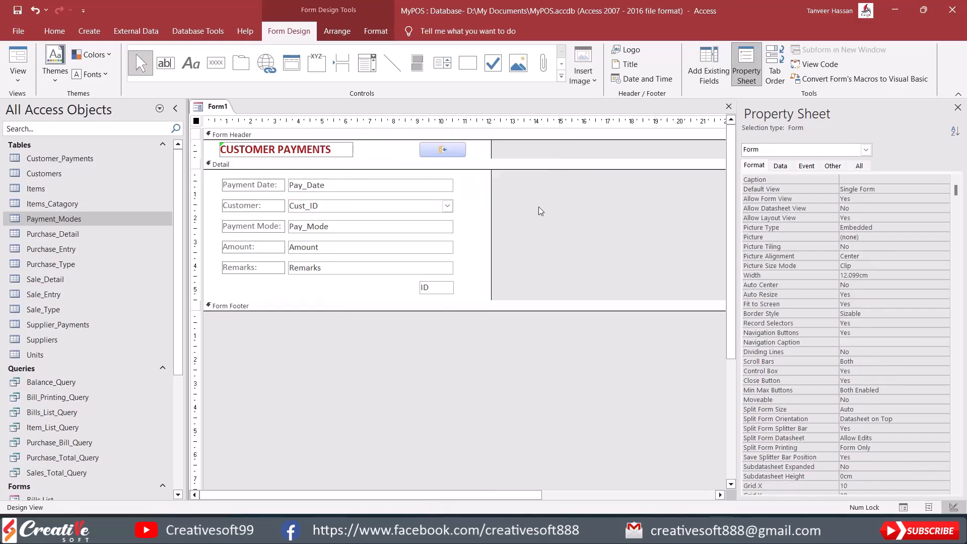
right_click(371, 231)
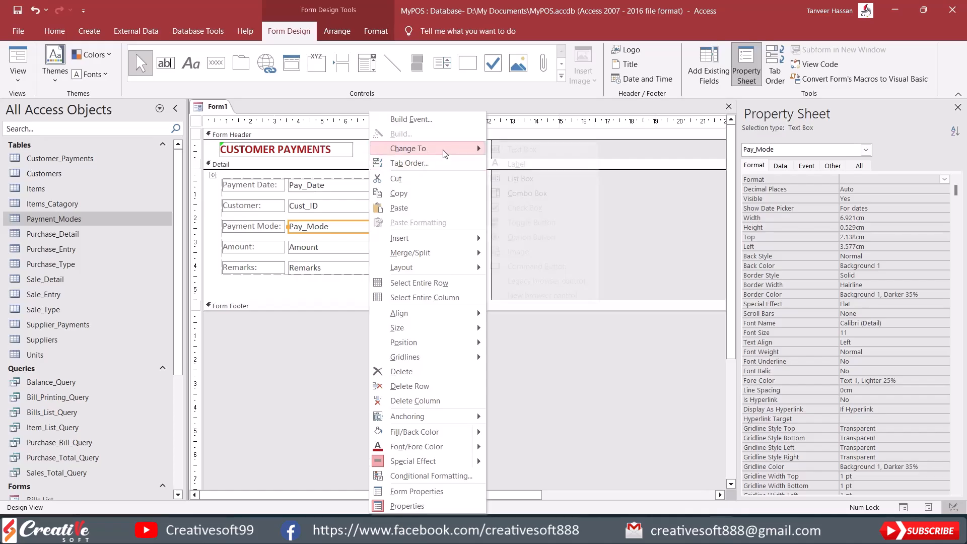
mouse_move(408, 148)
left_click(539, 194)
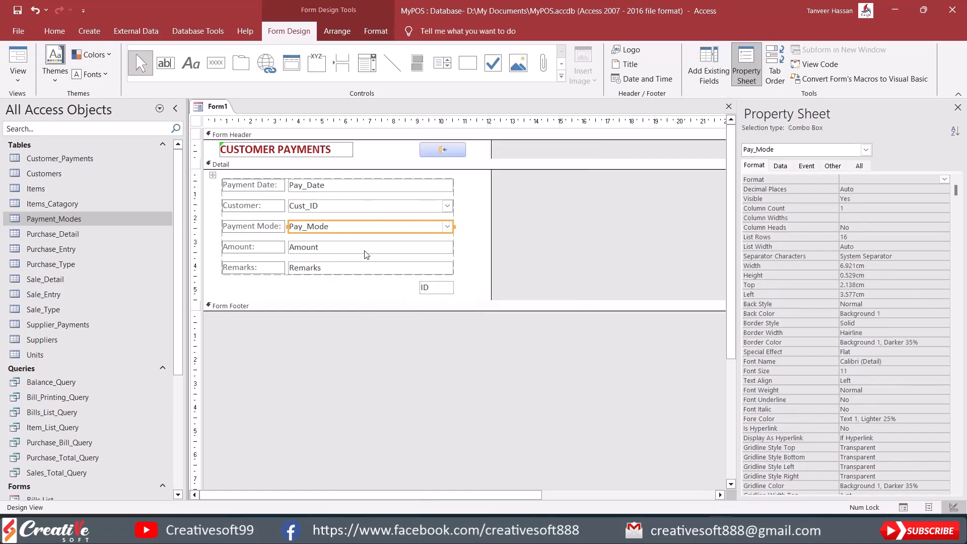
Set the Cust_ID combo box's row source to the Customers table.
left_click(371, 205)
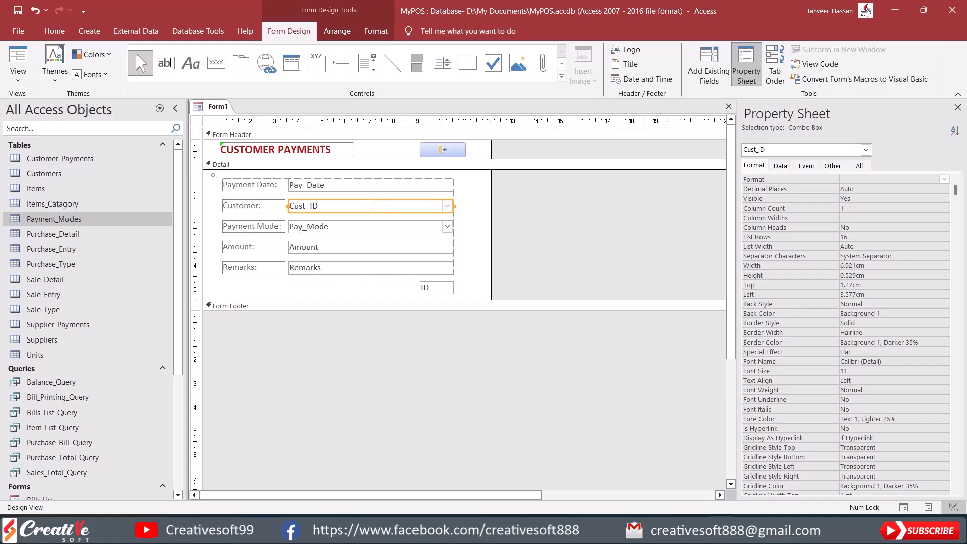
left_click(781, 166)
left_click(868, 189)
left_click(945, 189)
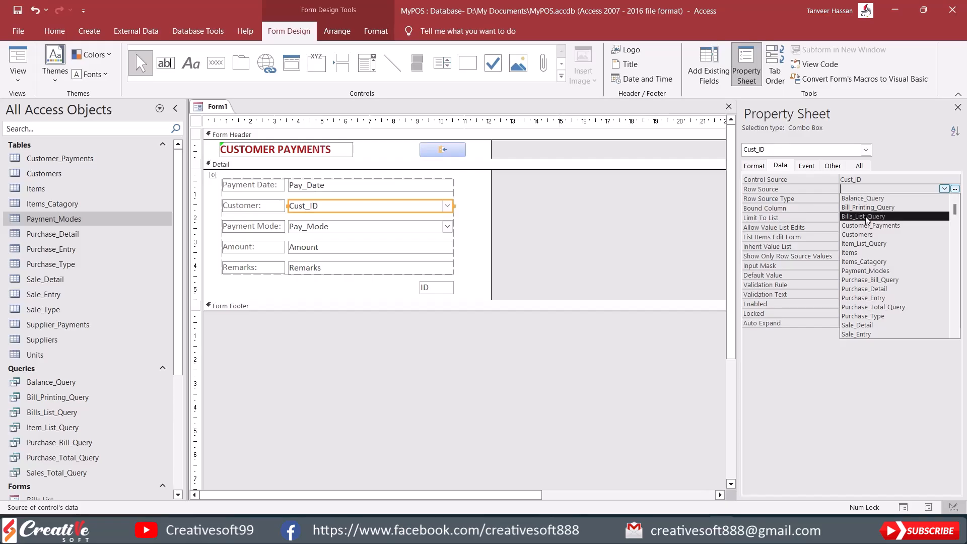
left_click(865, 235)
left_click(883, 199)
left_click(879, 208)
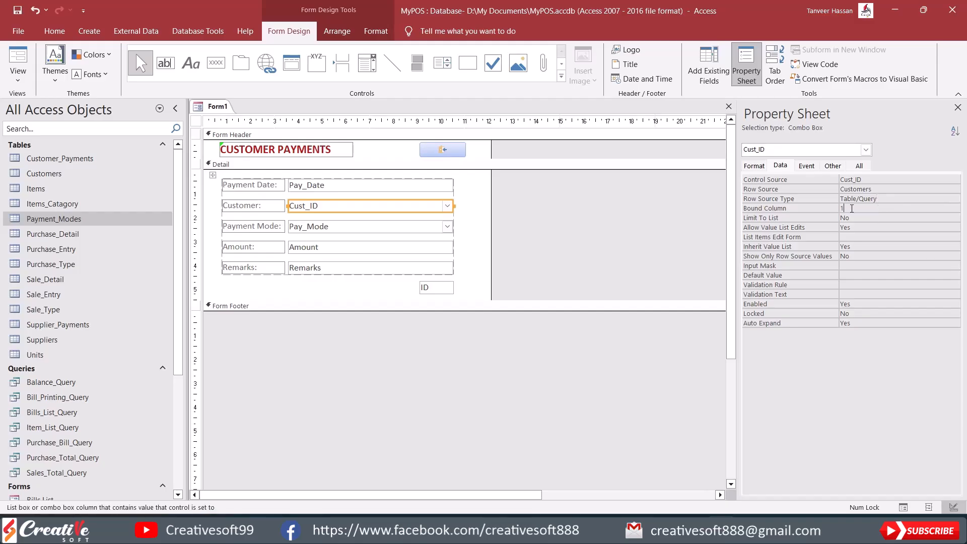
Set the Cust_ID combo box's column count to 2 and its column widths to 0cm;3cm.
left_click(754, 165)
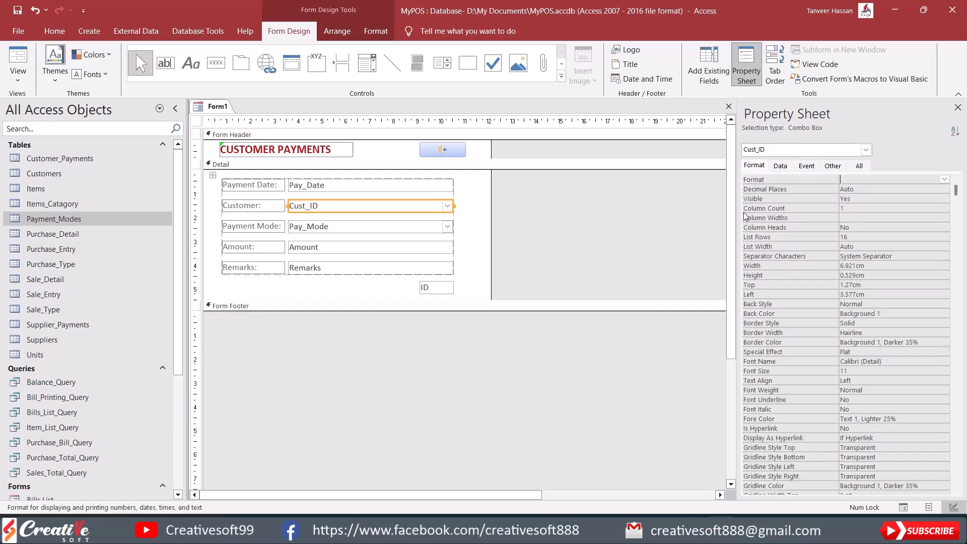
left_click(822, 210)
type("2")
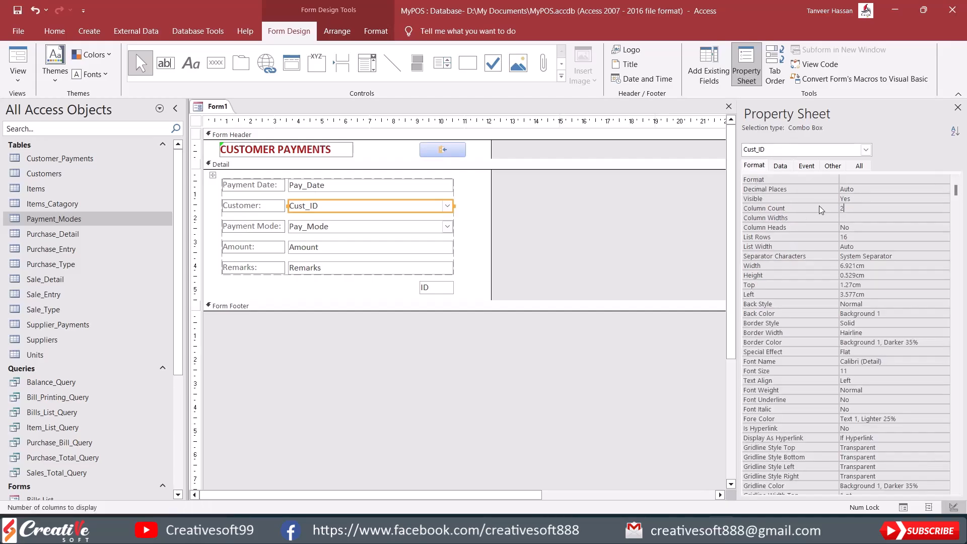
left_click(860, 218)
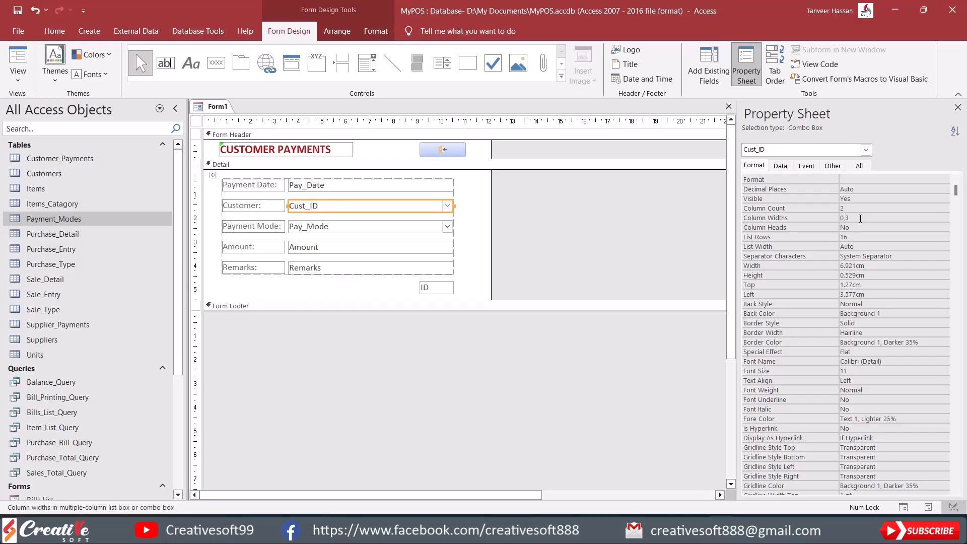
type("0,3")
key("Return")
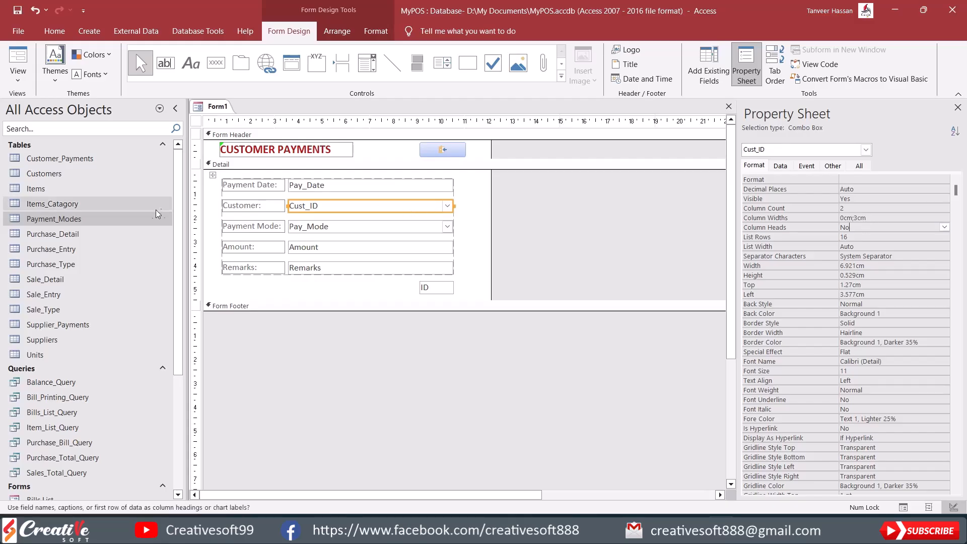
Review the Customers table and test the Customer drop-down in Form view by choosing the second listed customer.
double_click(91, 173)
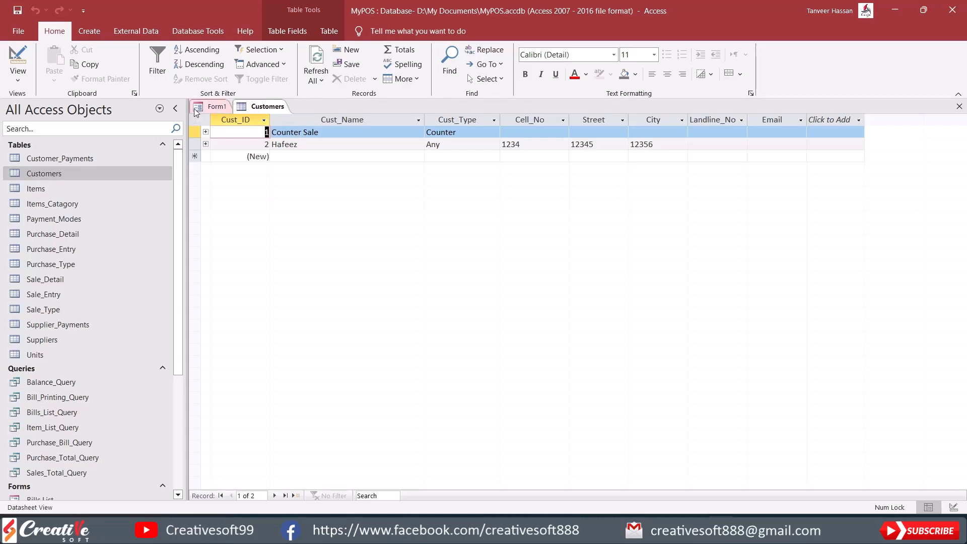
left_click(960, 107)
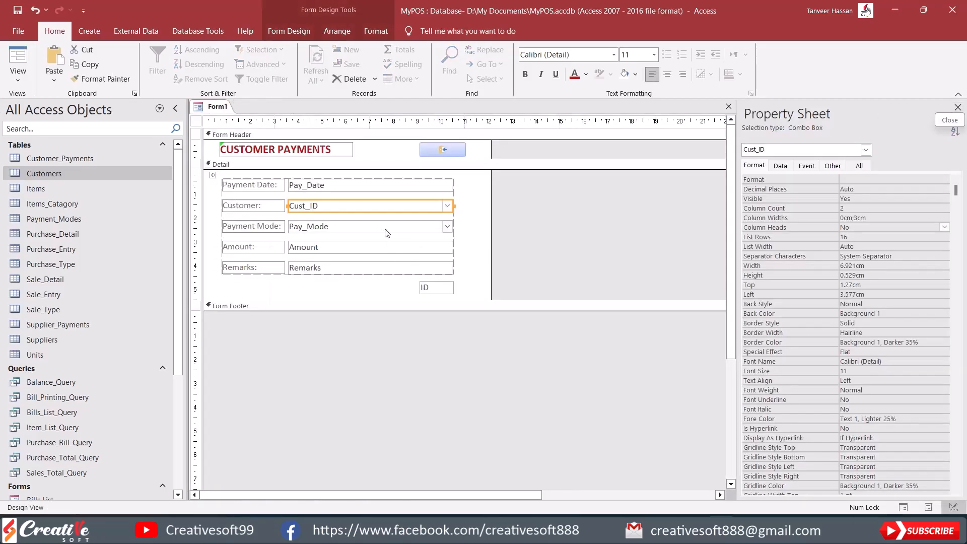
left_click(18, 61)
left_click(445, 169)
left_click(373, 182)
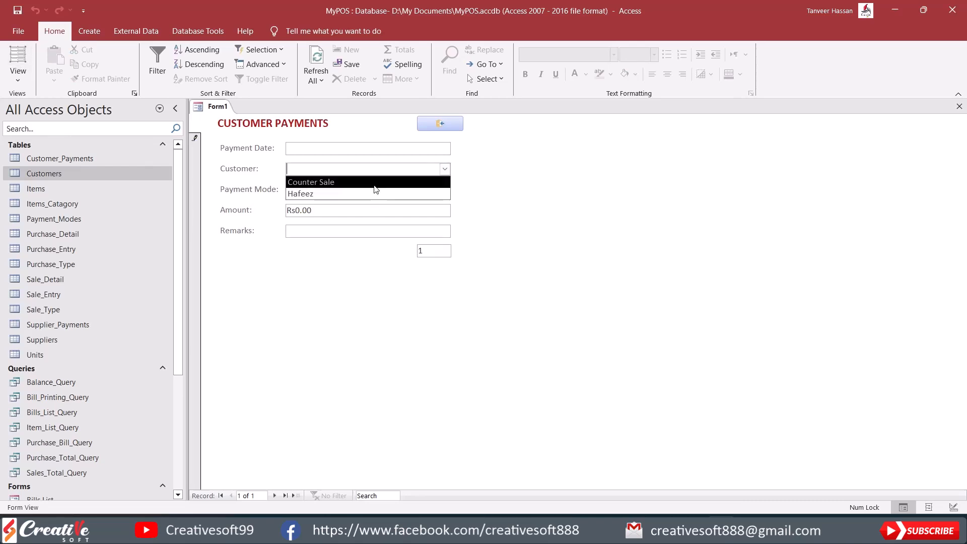
left_click(445, 169)
left_click(369, 193)
left_click(445, 170)
right_click(533, 166)
left_click(548, 204)
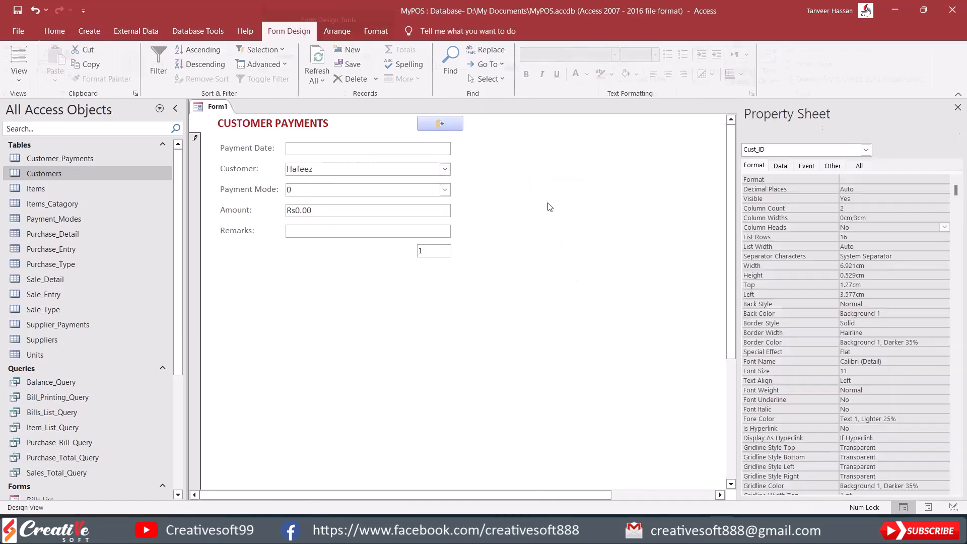
Set the Pay_Mode combo box's row source to the Payment_Modes table.
left_click(361, 228)
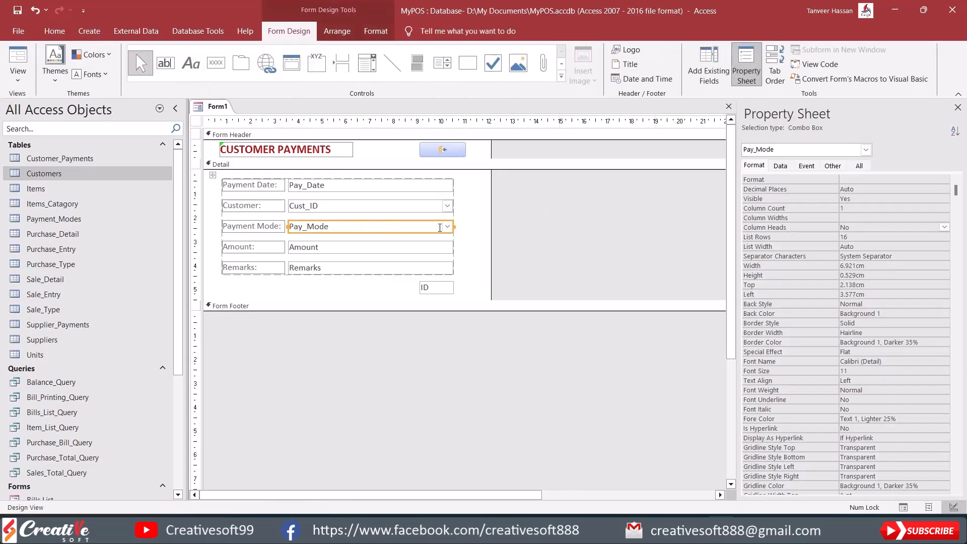
left_click(780, 166)
left_click(861, 188)
left_click(944, 189)
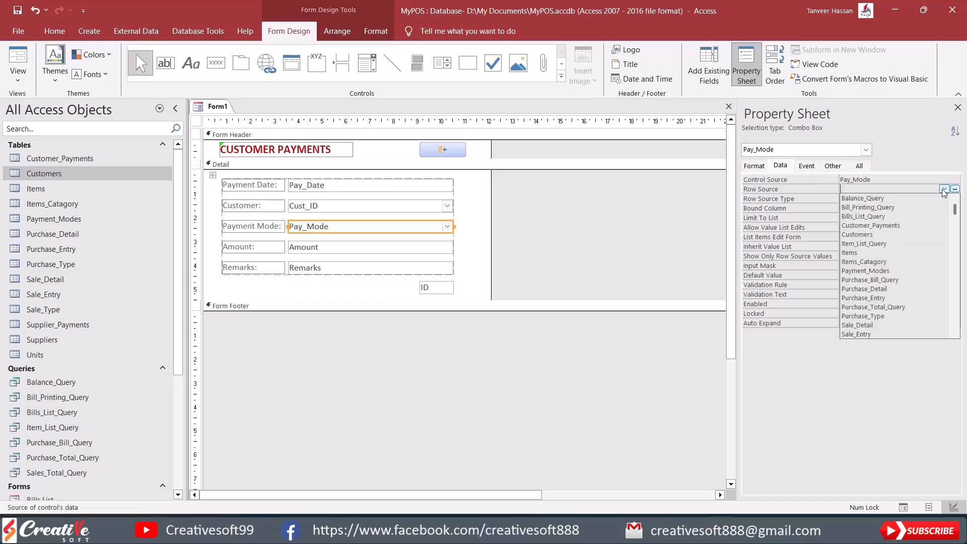
left_click(869, 271)
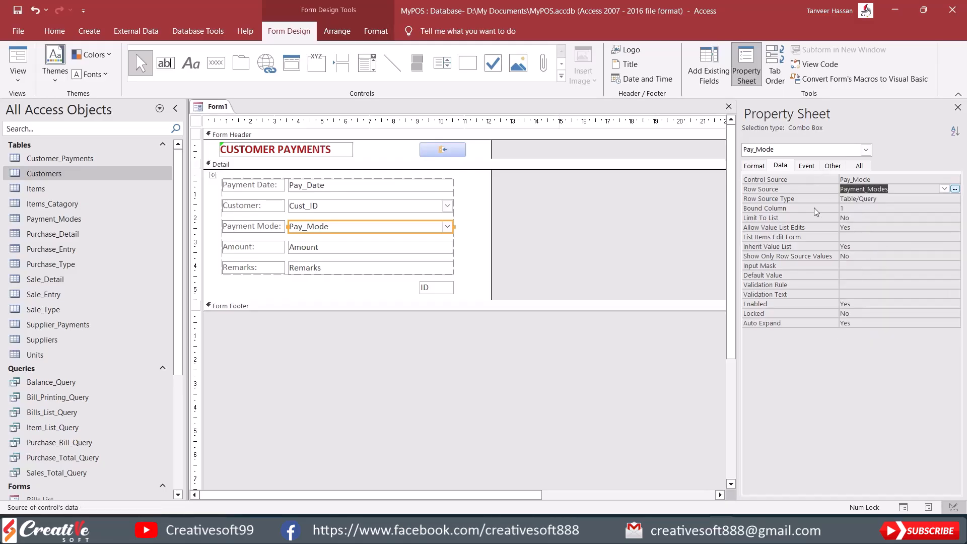
Set the Pay_Mode combo box's column count to 2 and its column widths to 0cm;3cm.
left_click(754, 167)
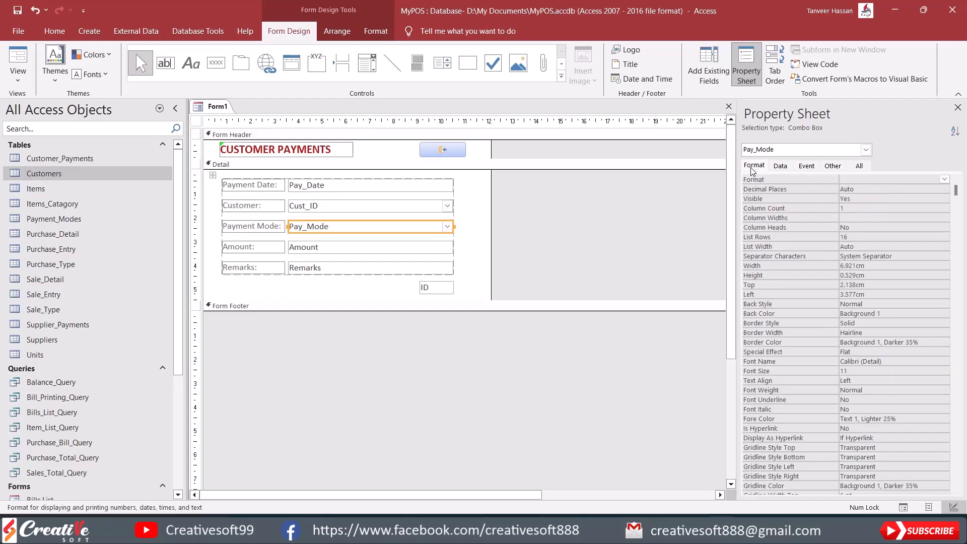
left_click(795, 209)
type("2")
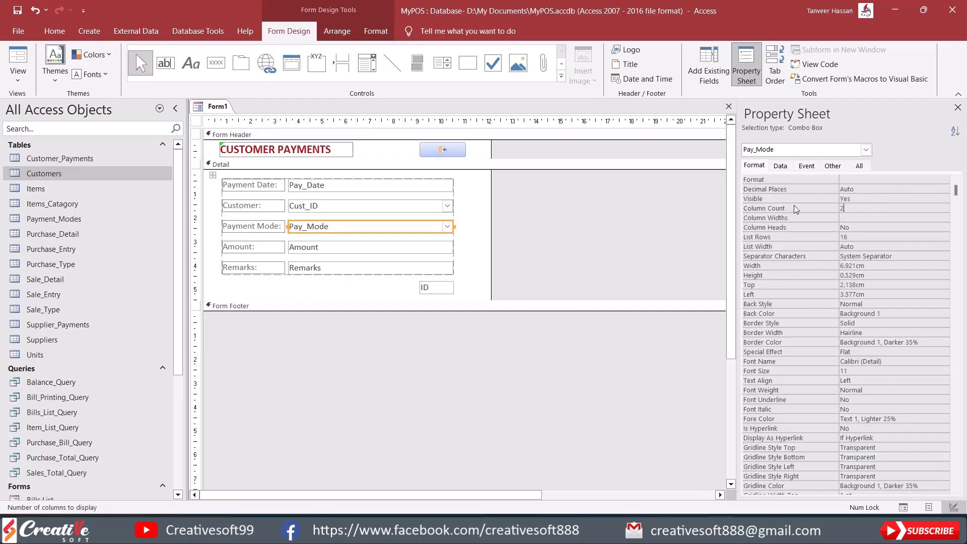
left_click(855, 217)
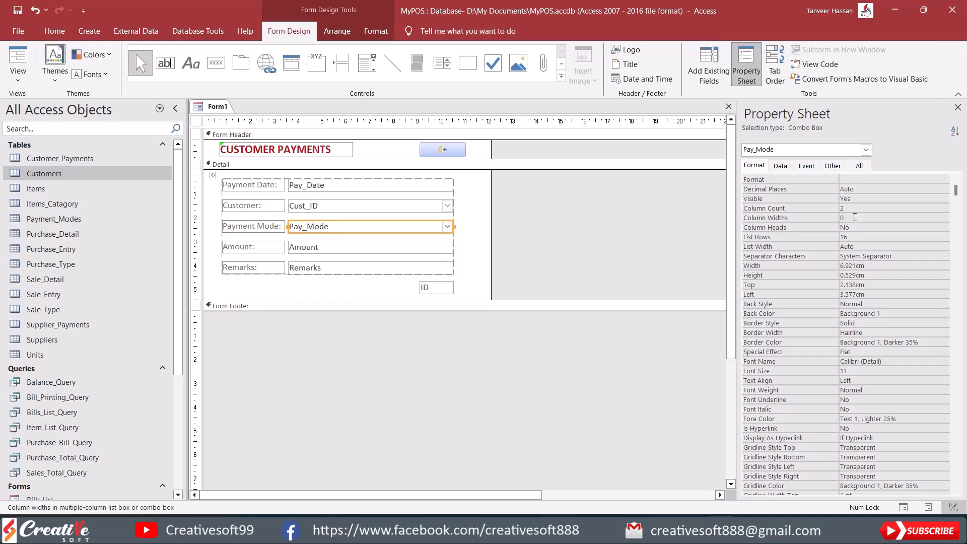
type("0;3")
key("Return")
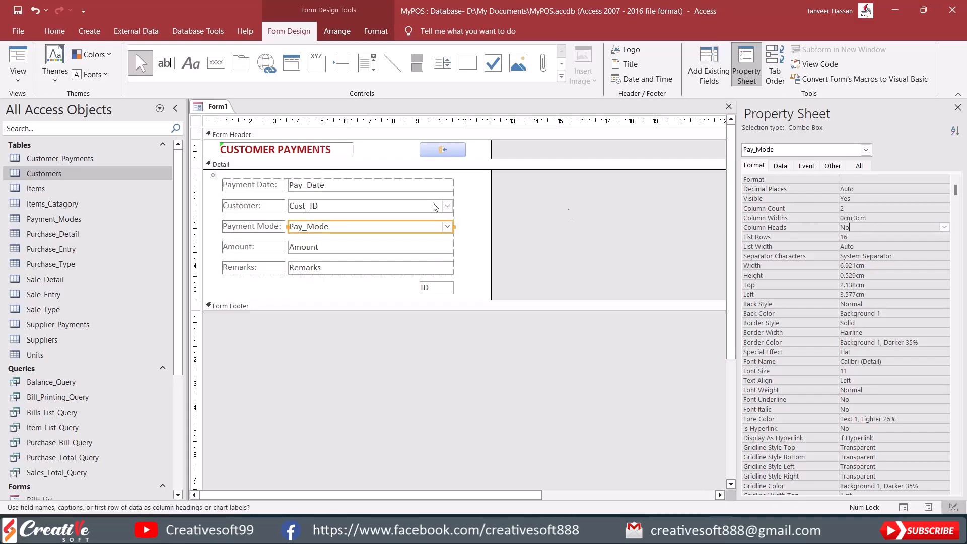
Test the Payment Mode drop-down in Form view by choosing Cash, and review the Payment_Modes table.
left_click(19, 64)
left_click(444, 169)
left_click(444, 168)
left_click(444, 190)
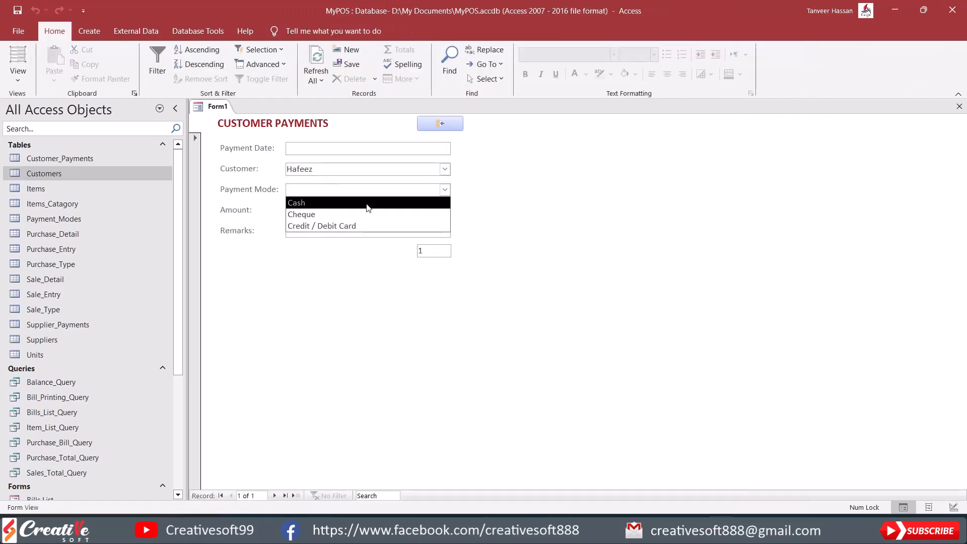
left_click(407, 203)
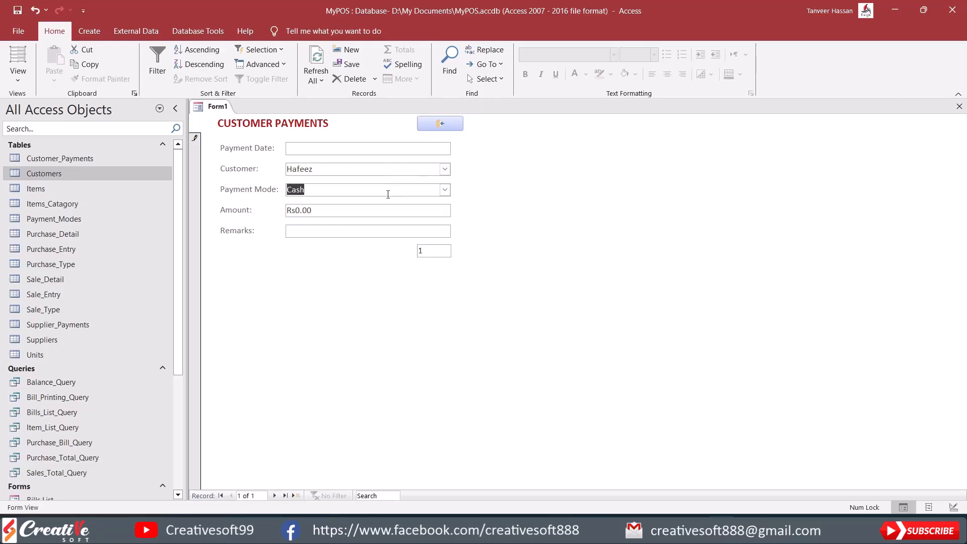
right_click(587, 195)
left_click(613, 233)
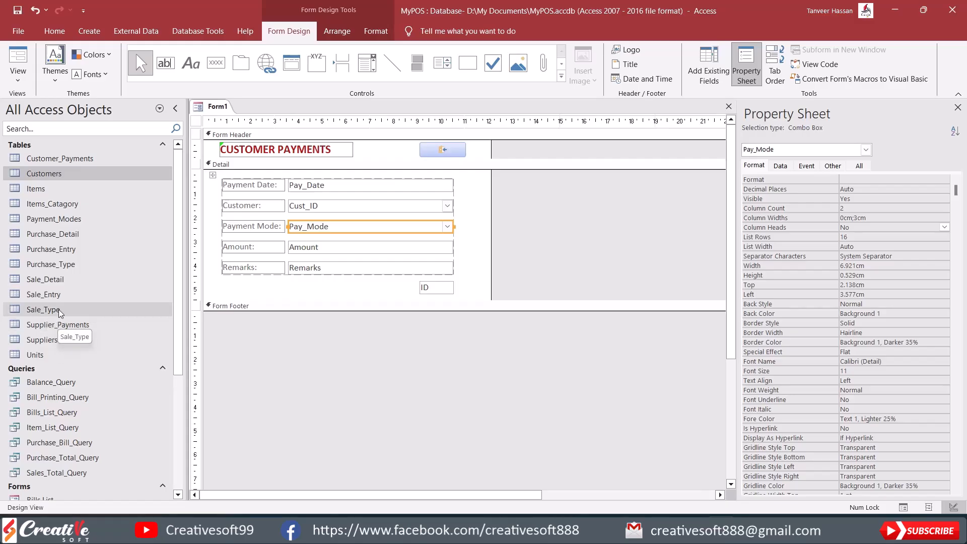
double_click(68, 220)
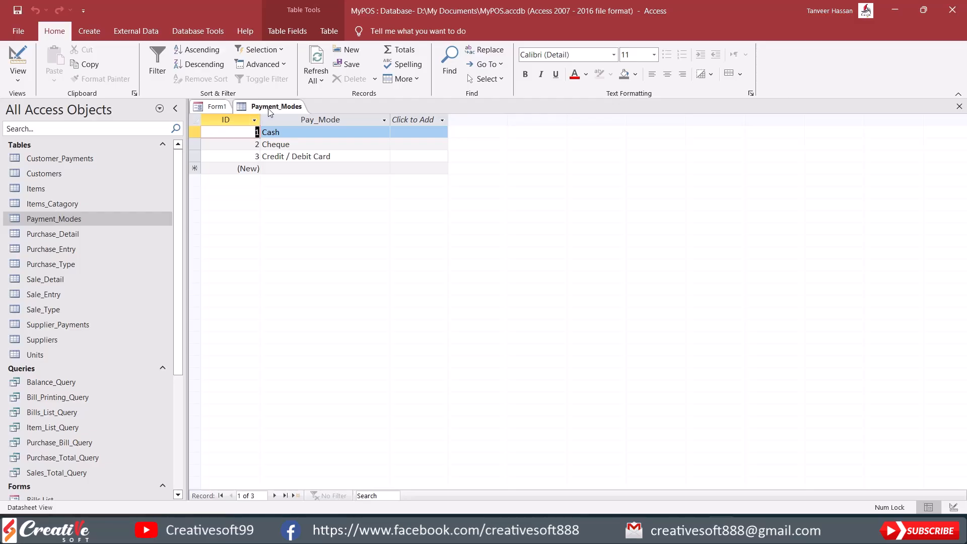
left_click(960, 105)
Start a row source query based on the Customers table for the Cust_ID combo box in Design view.
left_click(358, 207)
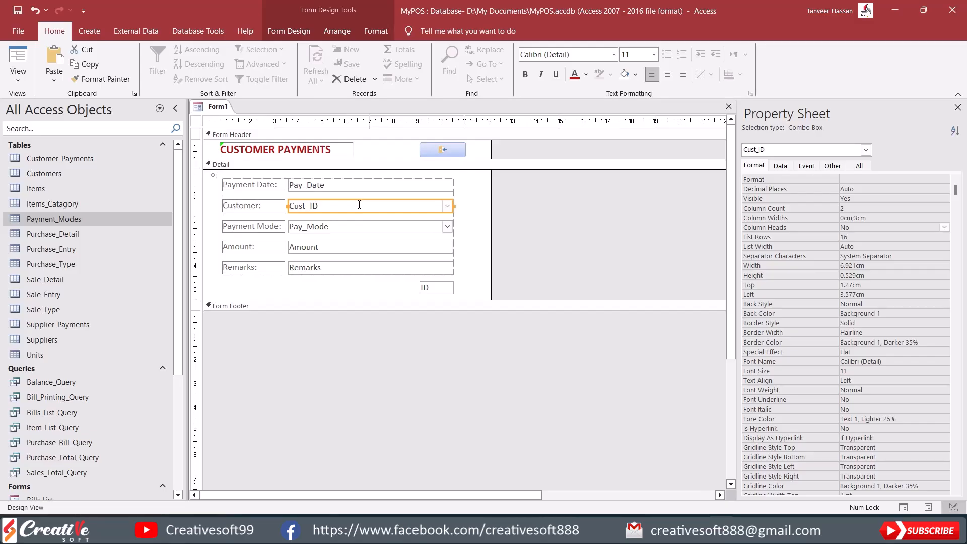
left_click(780, 166)
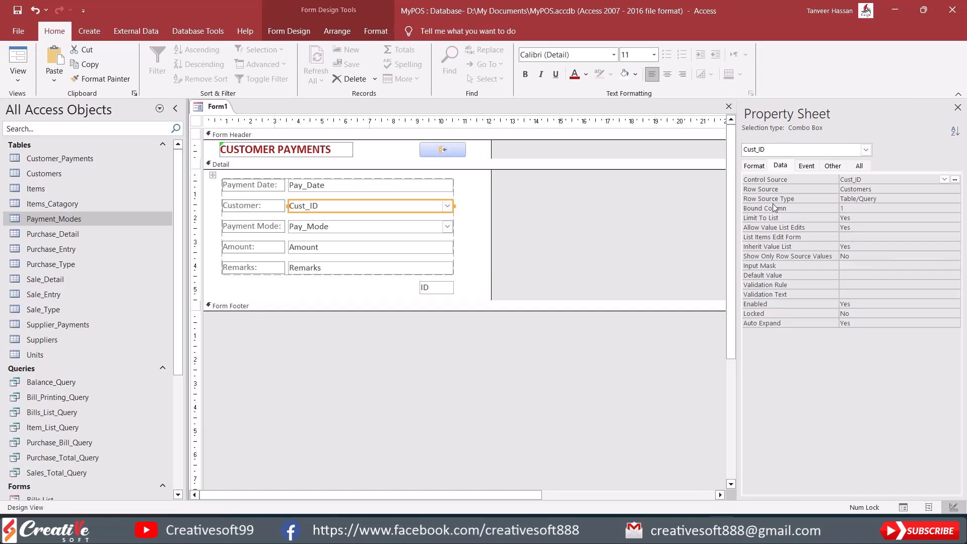
left_click(897, 189)
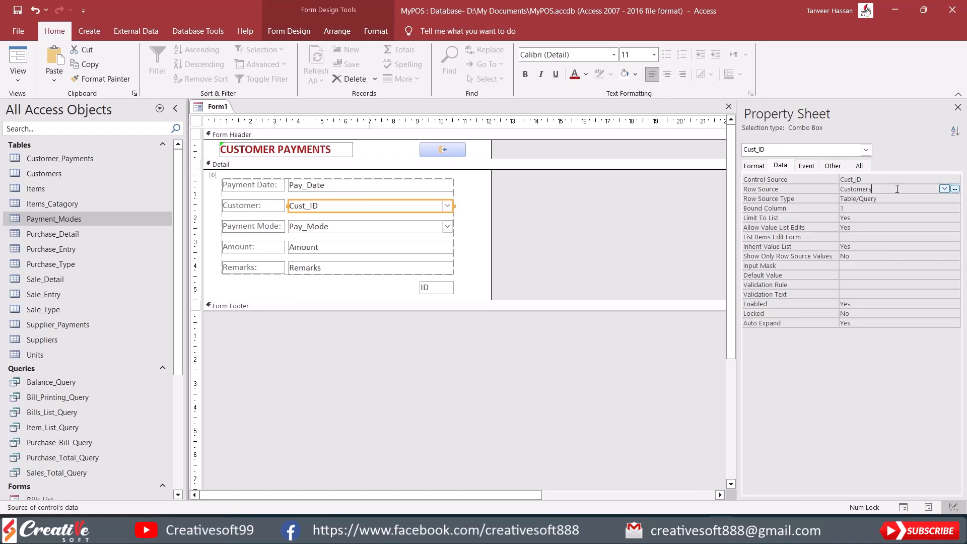
left_click(955, 189)
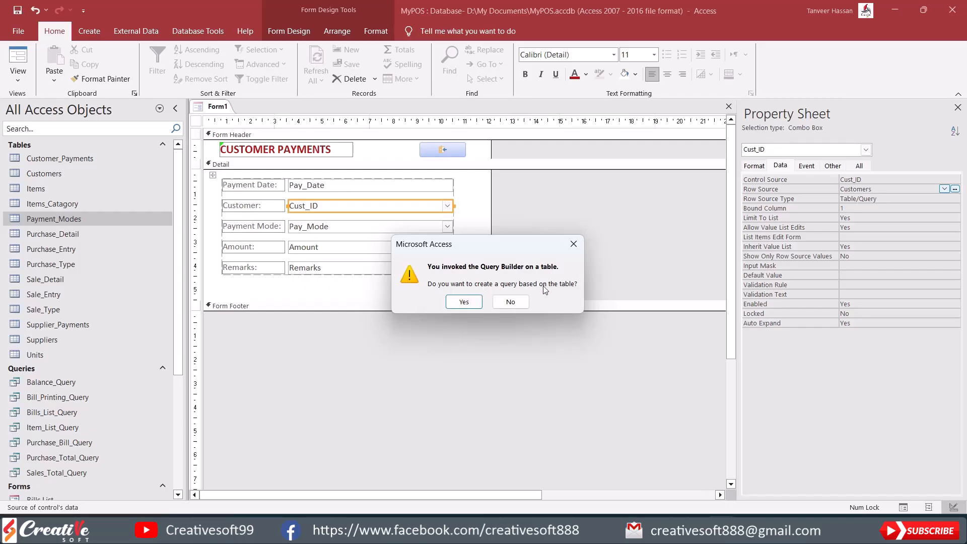
left_click(464, 302)
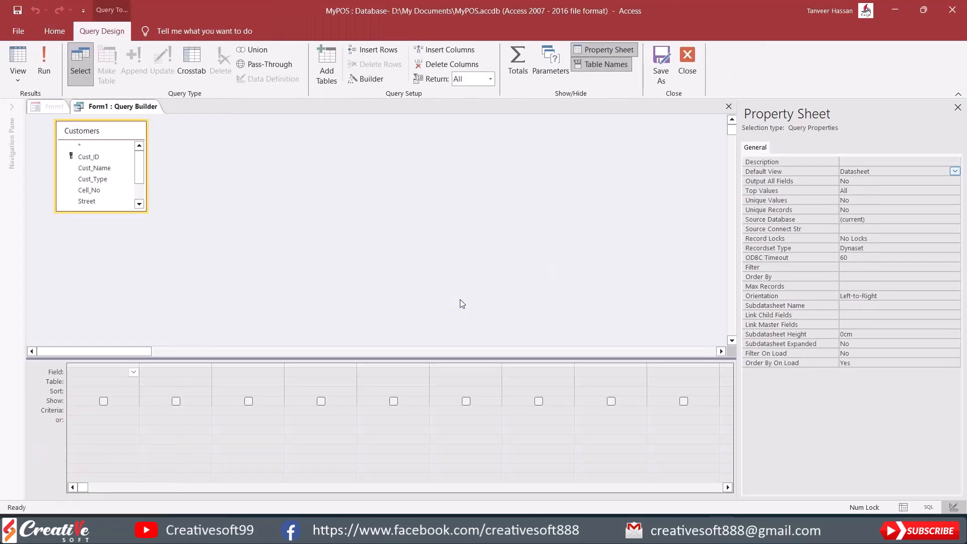
Add the Cust_ID and Cust_Name fields of the Customers table to the query.
left_click_drag(118, 213, 118, 245)
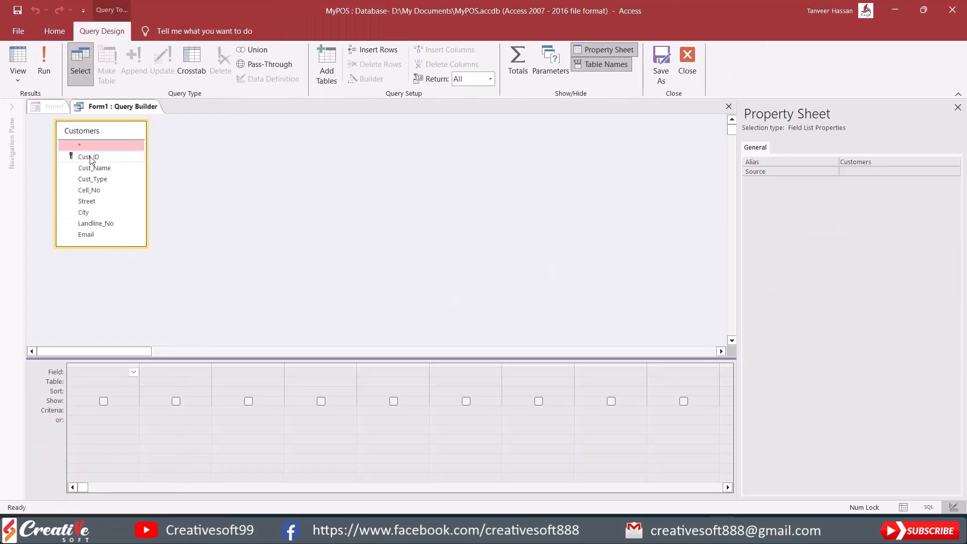
left_click_drag(90, 160, 83, 373)
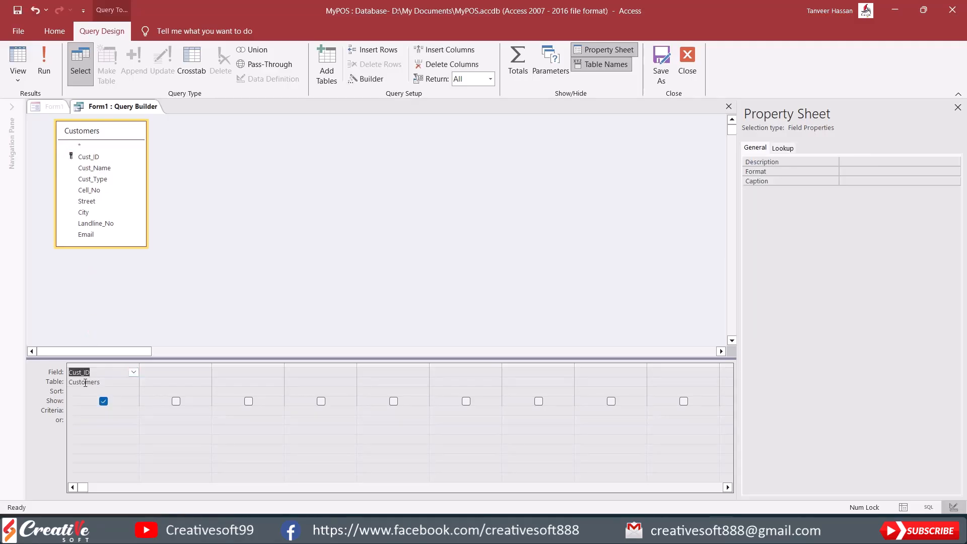
left_click_drag(95, 169, 169, 372)
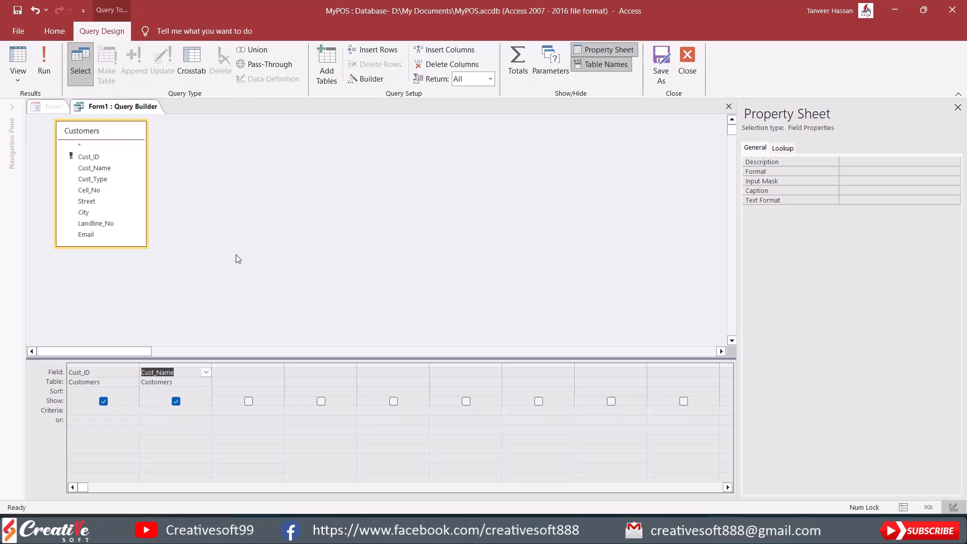
left_click(239, 371)
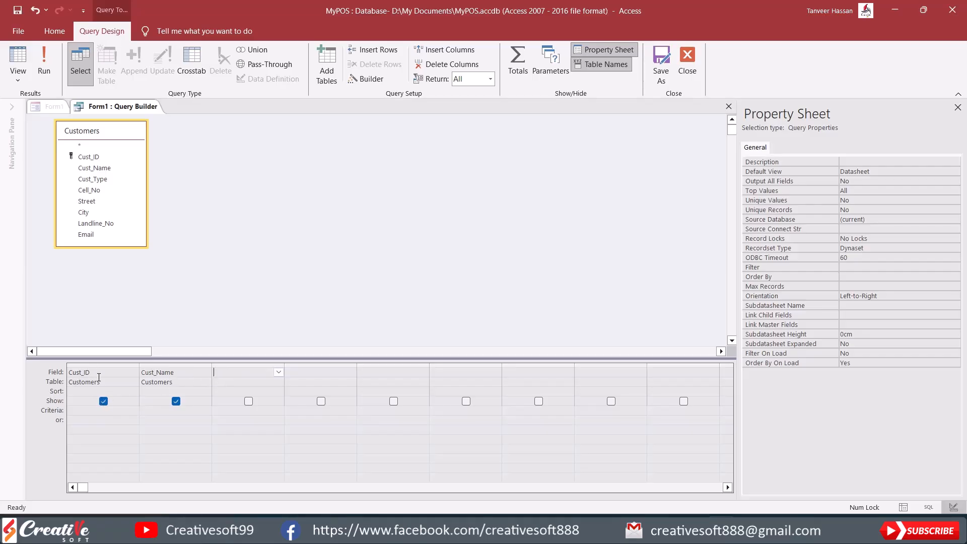
Try the criterion <>1 on the Cust_ID field and preview the query in Datasheet view.
left_click(94, 411)
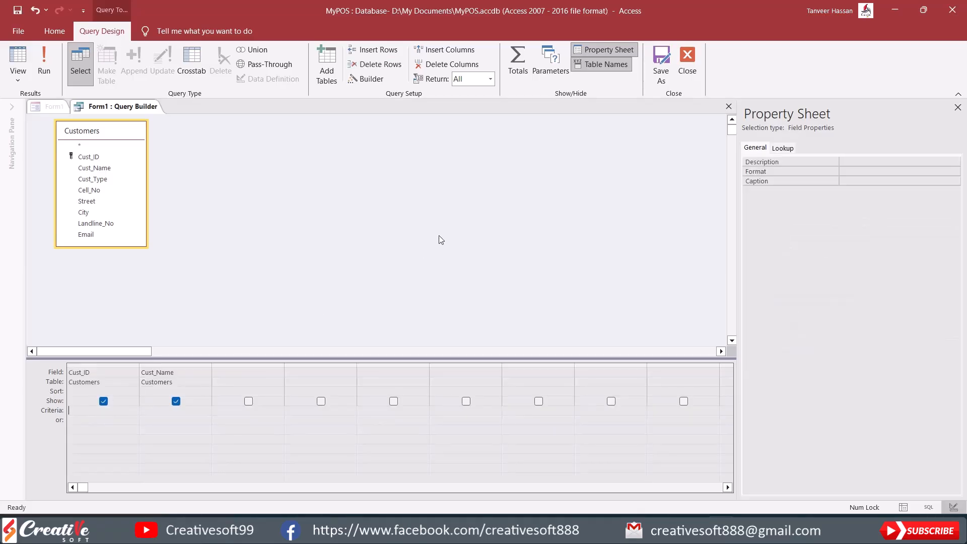
type("<>1")
left_click(18, 56)
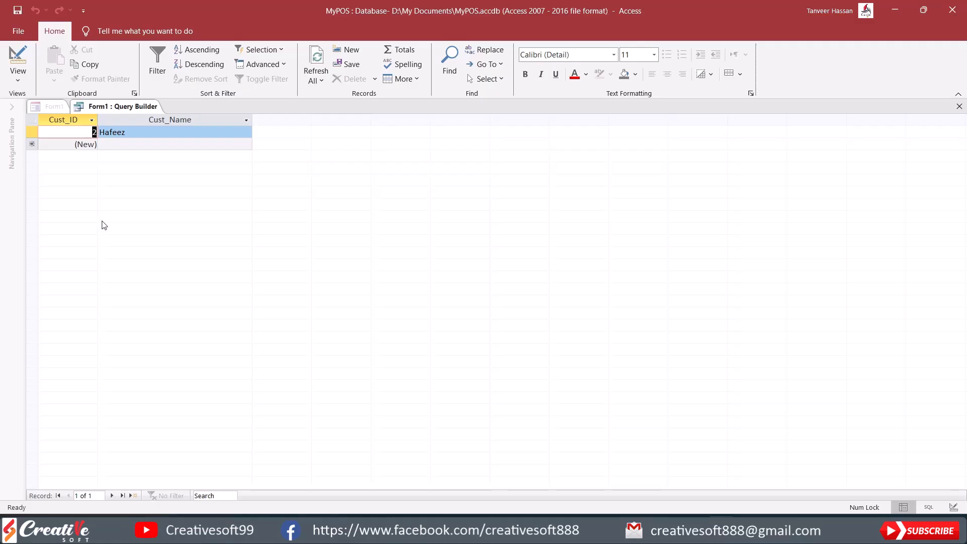
left_click(21, 59)
Remove the Cust_ID criterion and preview the unfiltered customer list.
left_click(88, 411)
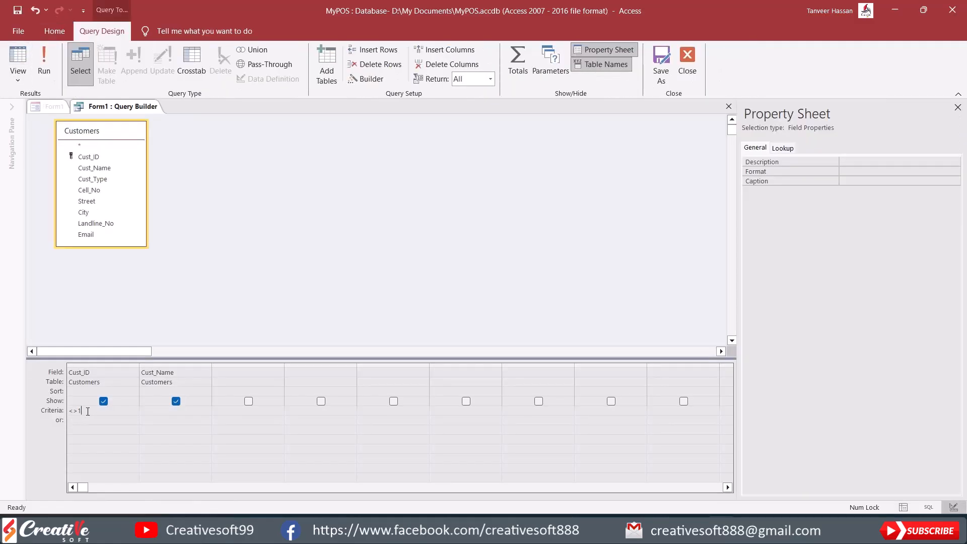
left_click(149, 412)
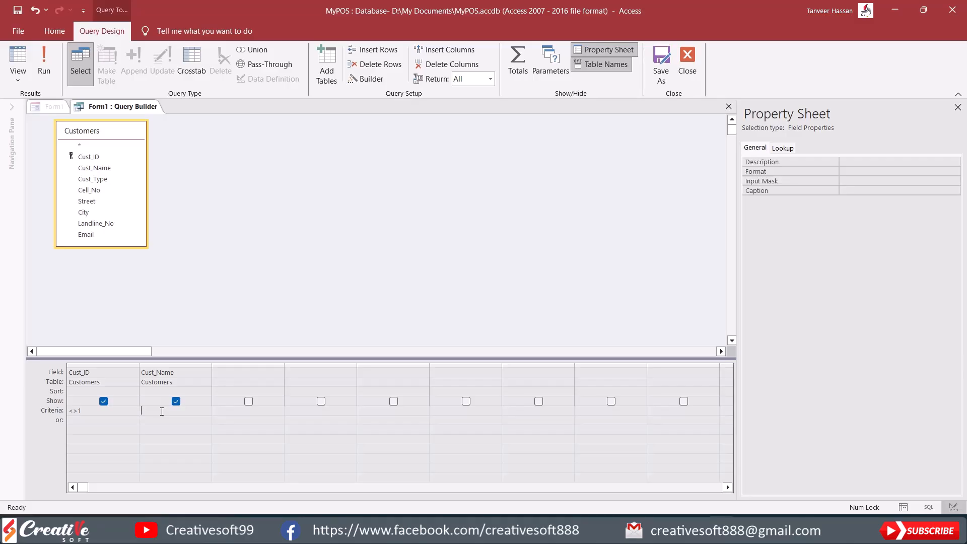
left_click(92, 409)
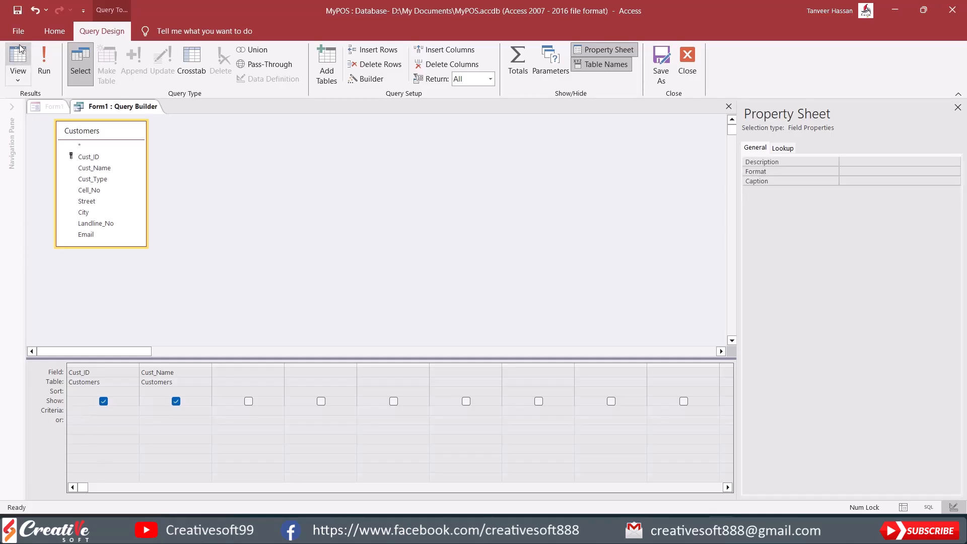
left_click(17, 56)
key("Tab")
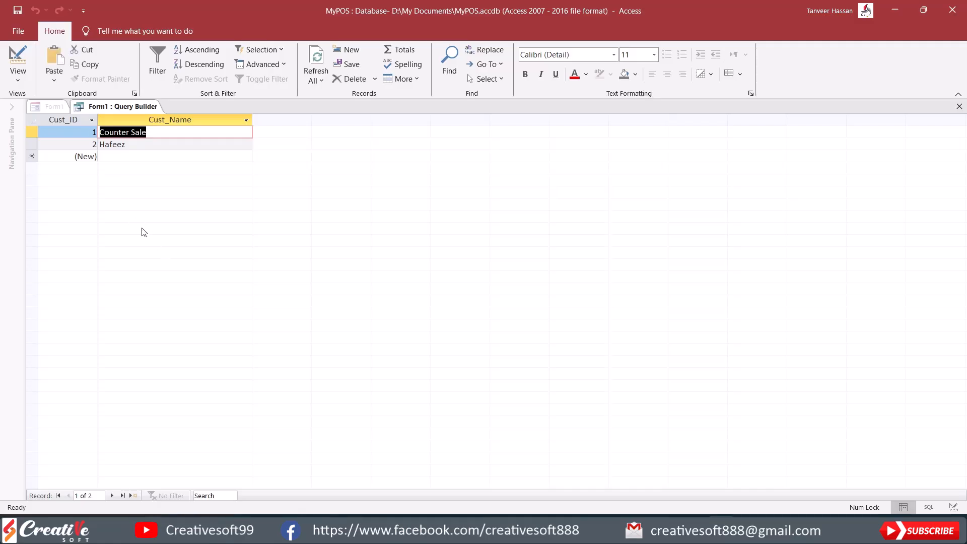
left_click(19, 58)
Try the criterion <>"Counter Sale" on the Cust_Name field and preview the query in Datasheet view.
left_click(166, 410)
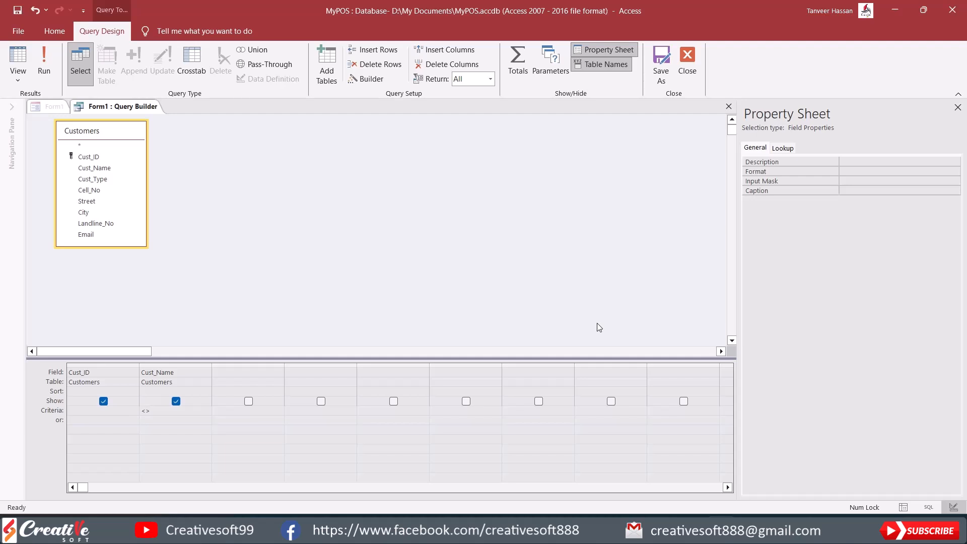
type("Counter Sale")
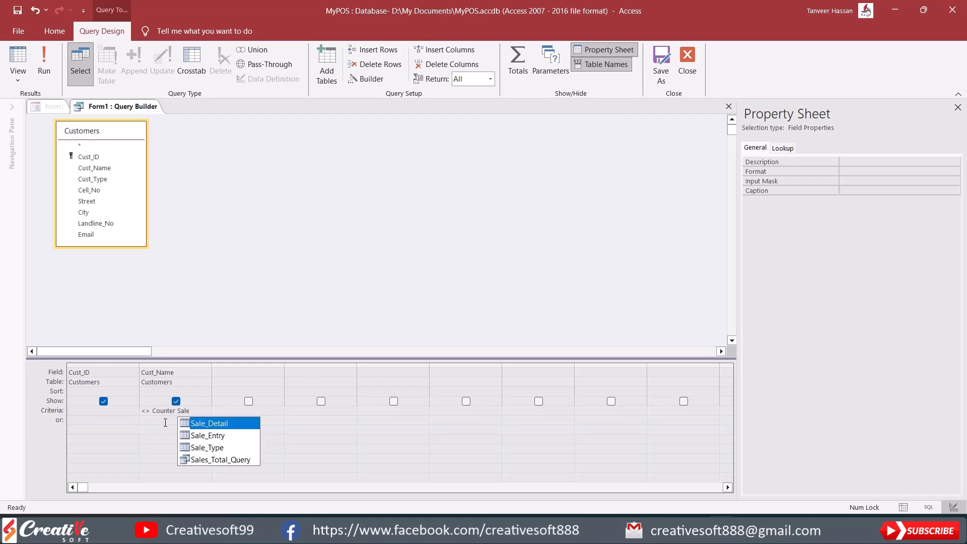
left_click(155, 426)
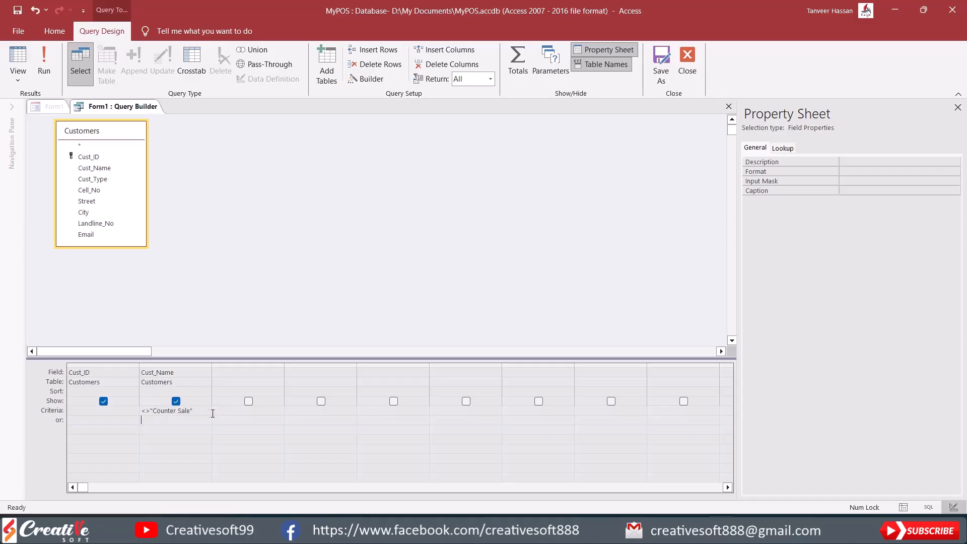
left_click(18, 60)
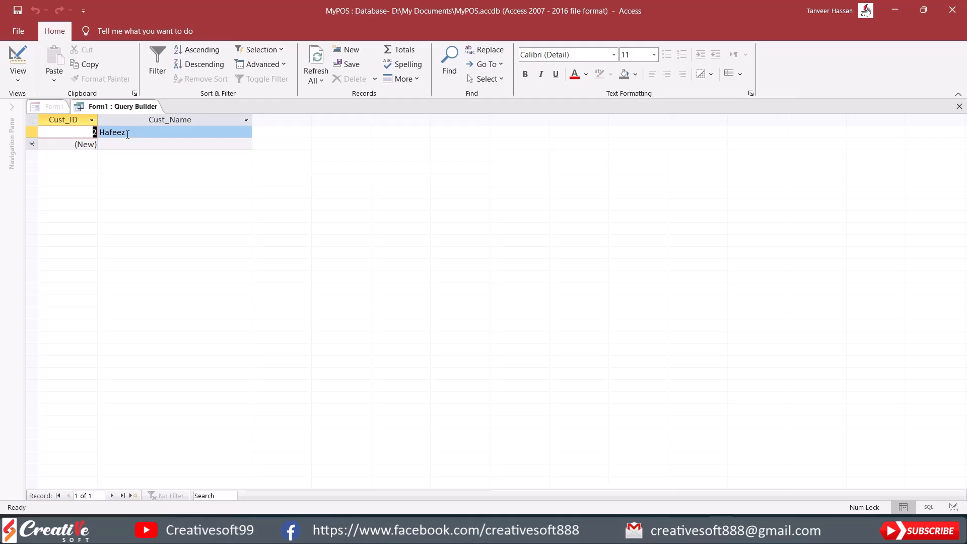
left_click(18, 58)
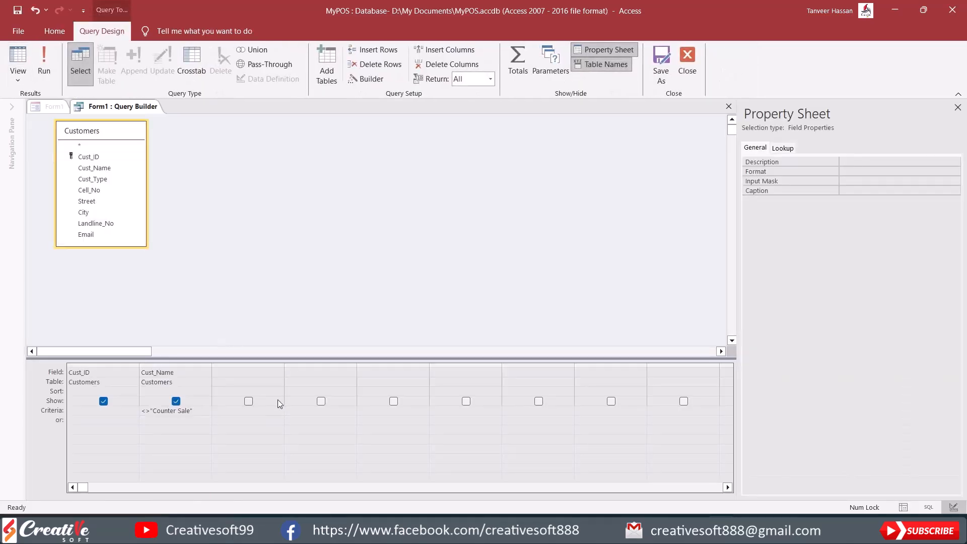
Delete the Cust_Name criterion and preview the query again.
left_click(154, 416)
left_click_drag(154, 414, 191, 414)
left_click(195, 412)
left_click_drag(196, 412, 132, 410)
key("Delete")
left_click(22, 60)
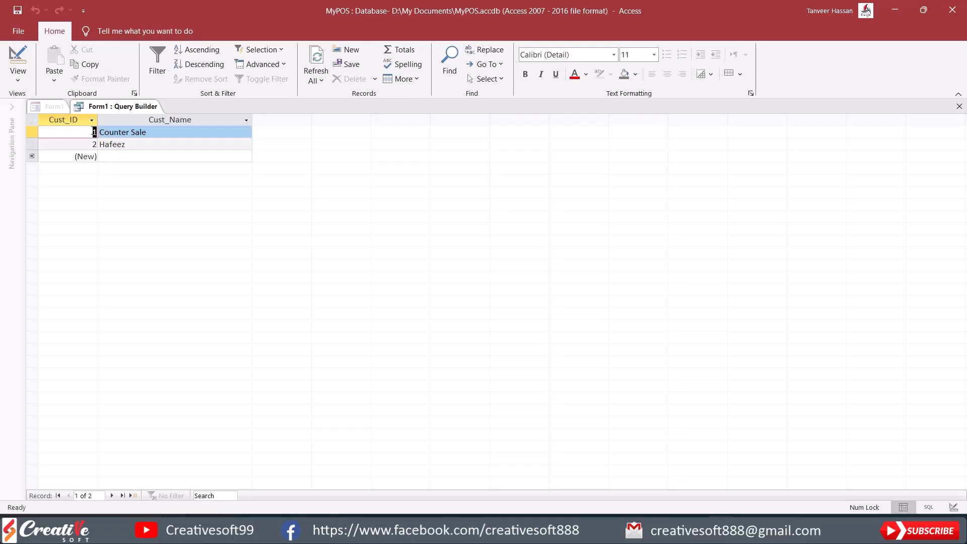
Set the Cust_ID criterion to <>1, then close the query builder and save the query as the combo box's row source.
left_click(18, 59)
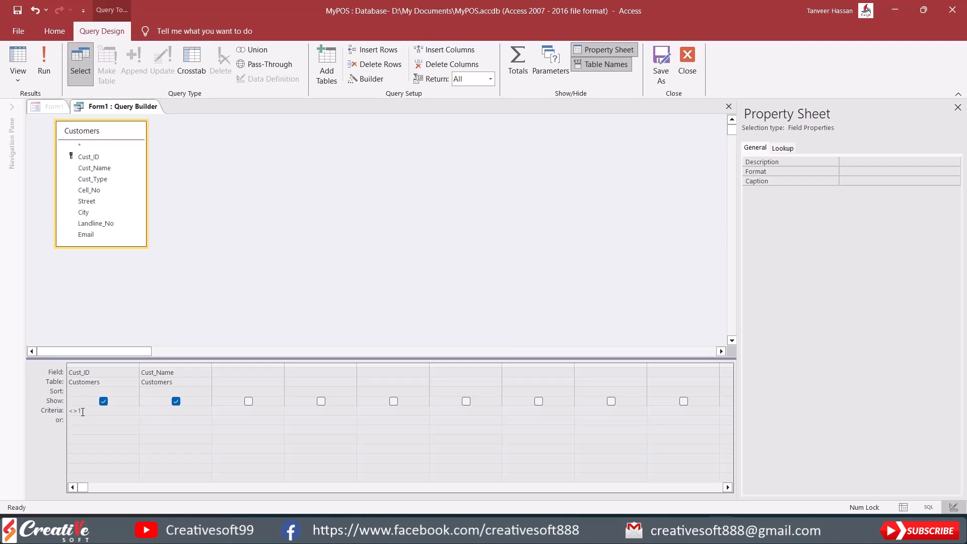
left_click(729, 107)
left_click(442, 310)
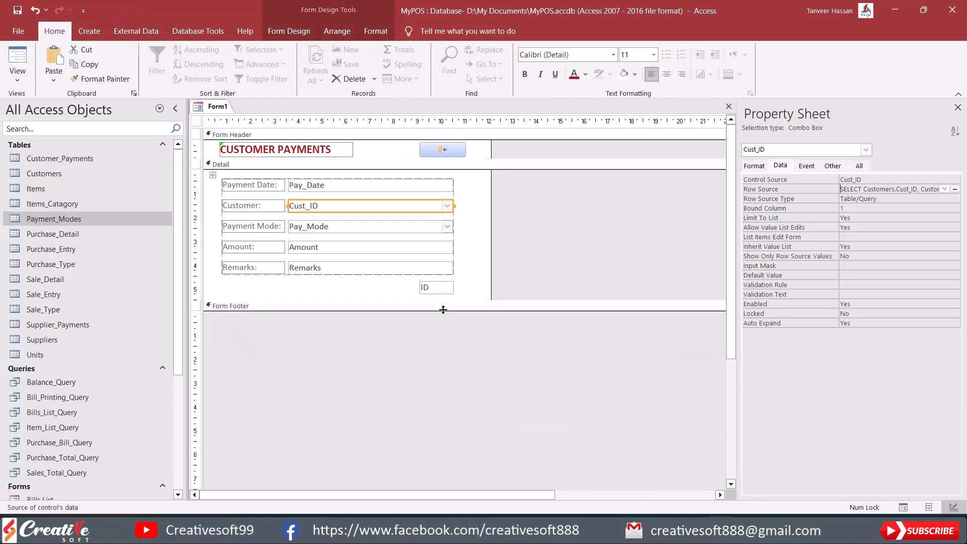
Check the choices offered by the Customer and Payment Mode drop-downs in Form view.
left_click(17, 60)
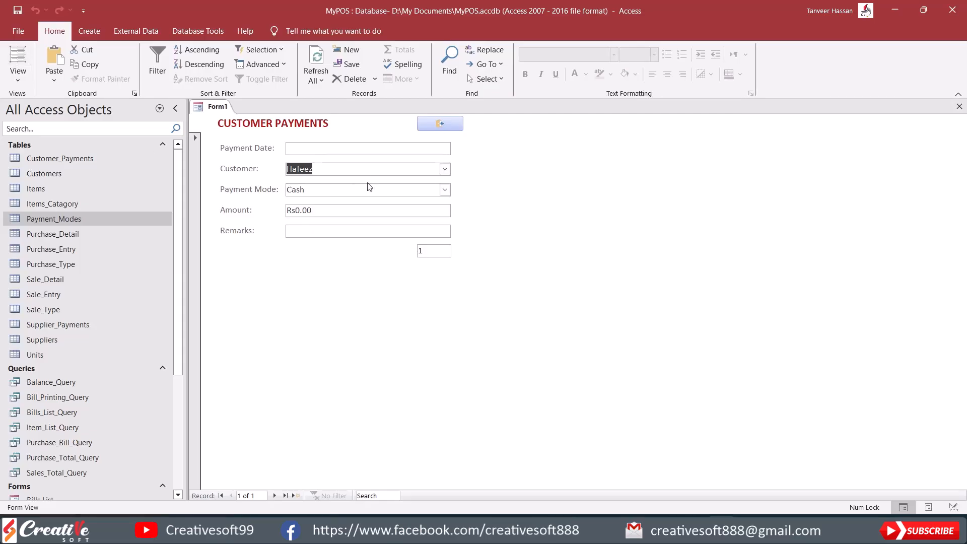
left_click(447, 169)
left_click(446, 171)
left_click(445, 190)
left_click(446, 192)
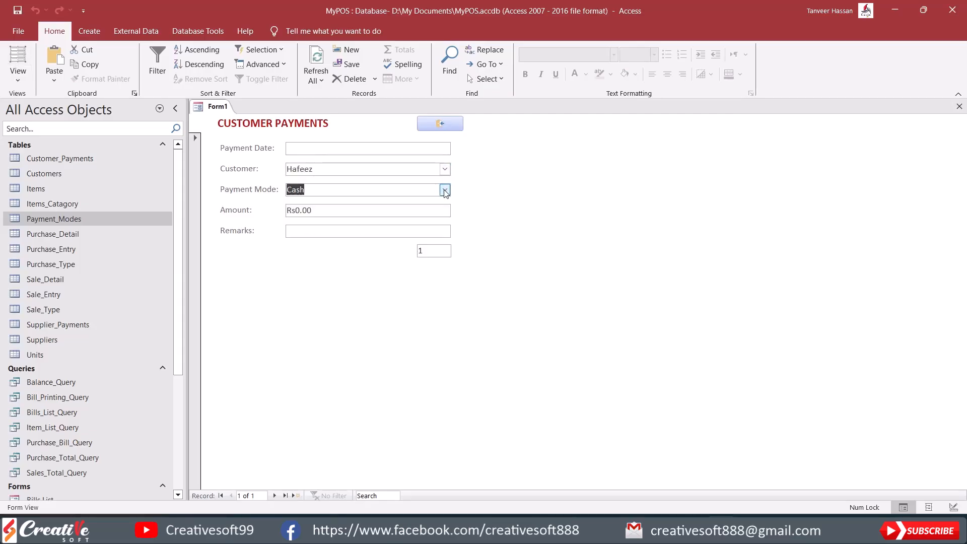
left_click(445, 191)
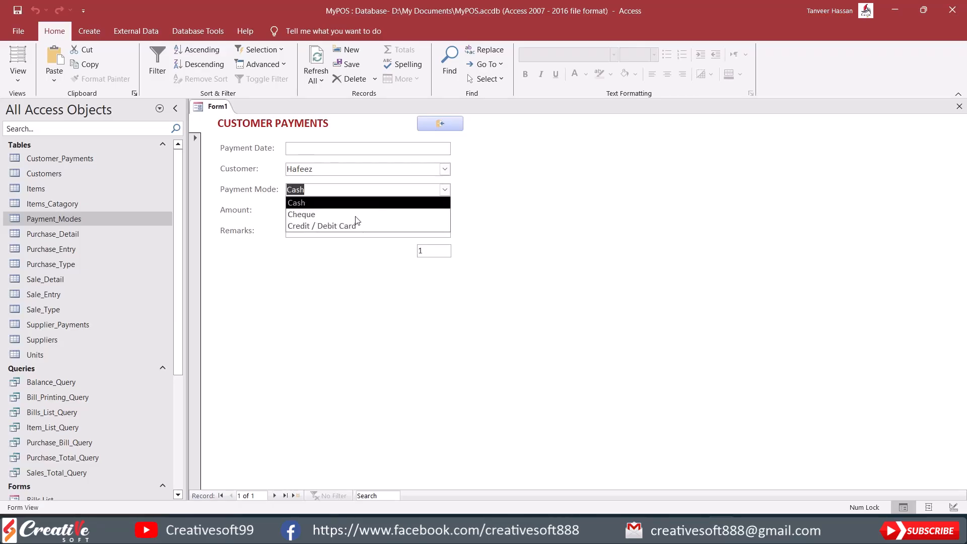
left_click(447, 170)
left_click(447, 171)
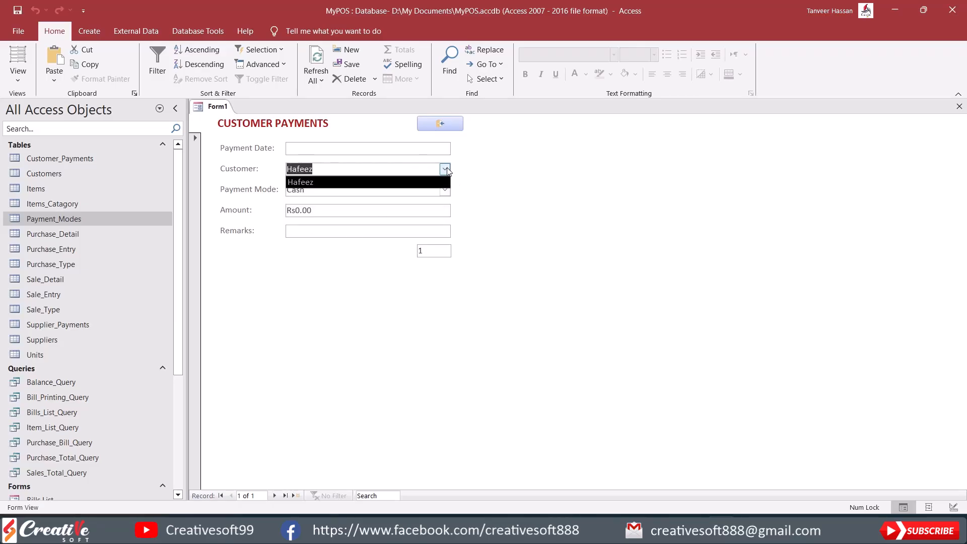
left_click(447, 171)
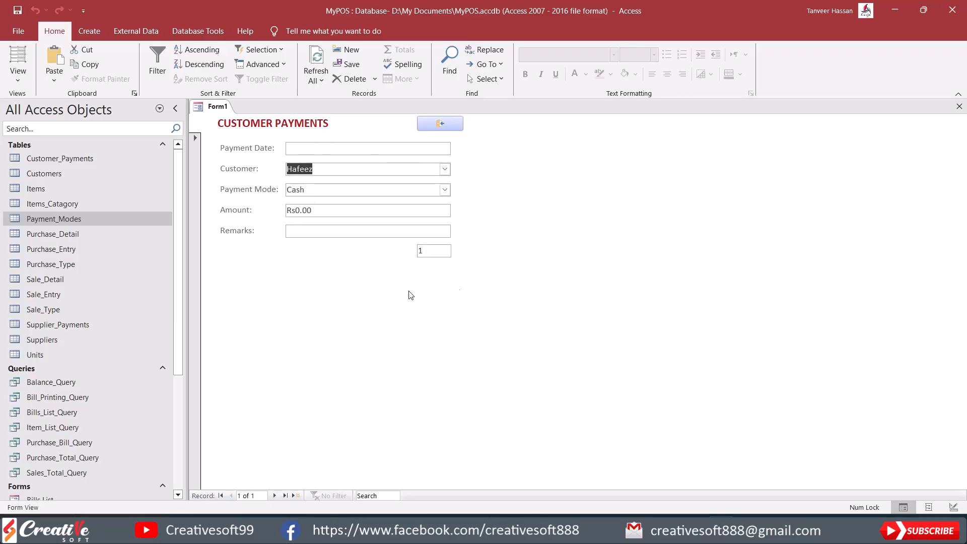
Set the form's Pop Up and Modal properties to Yes in Design view.
right_click(514, 196)
left_click(555, 234)
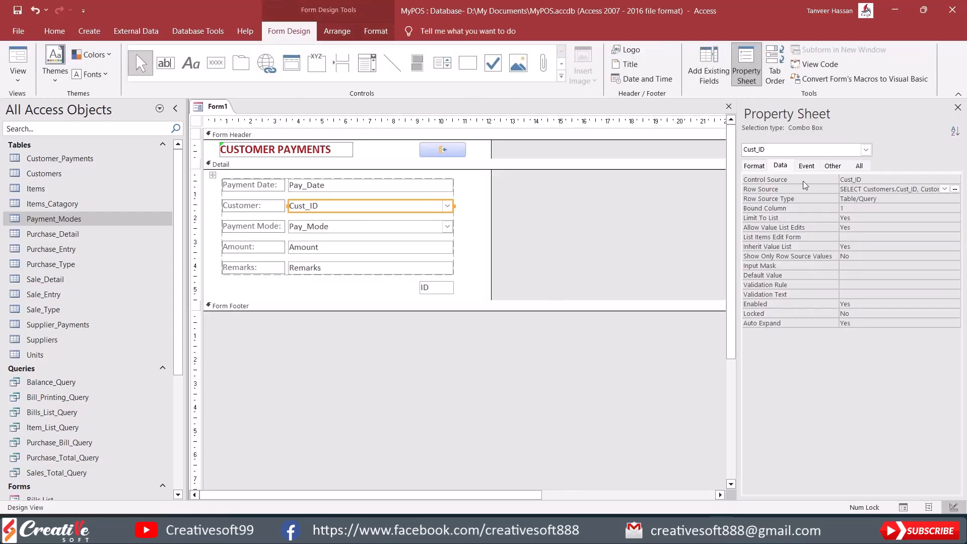
left_click(834, 169)
left_click(806, 166)
left_click(833, 166)
left_click(866, 149)
left_click(848, 203)
double_click(847, 180)
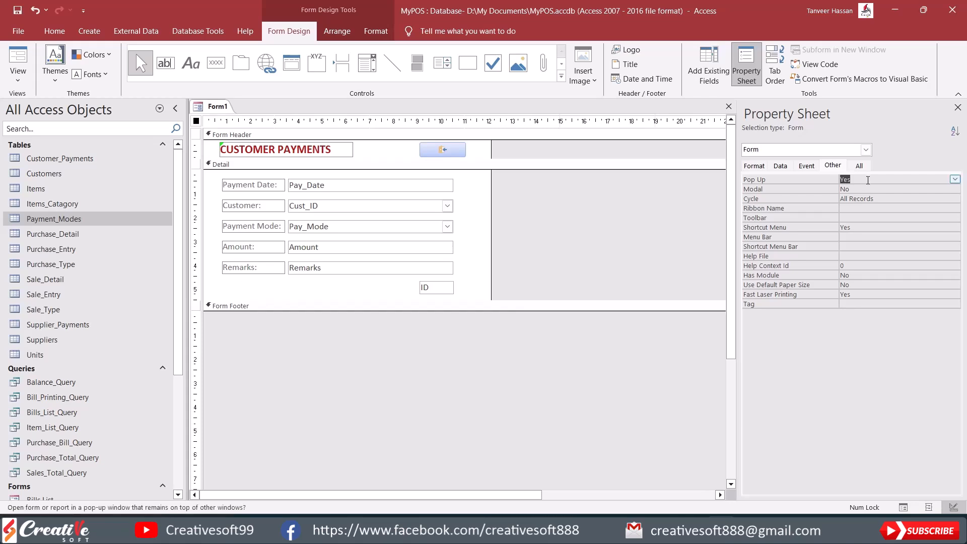
double_click(856, 189)
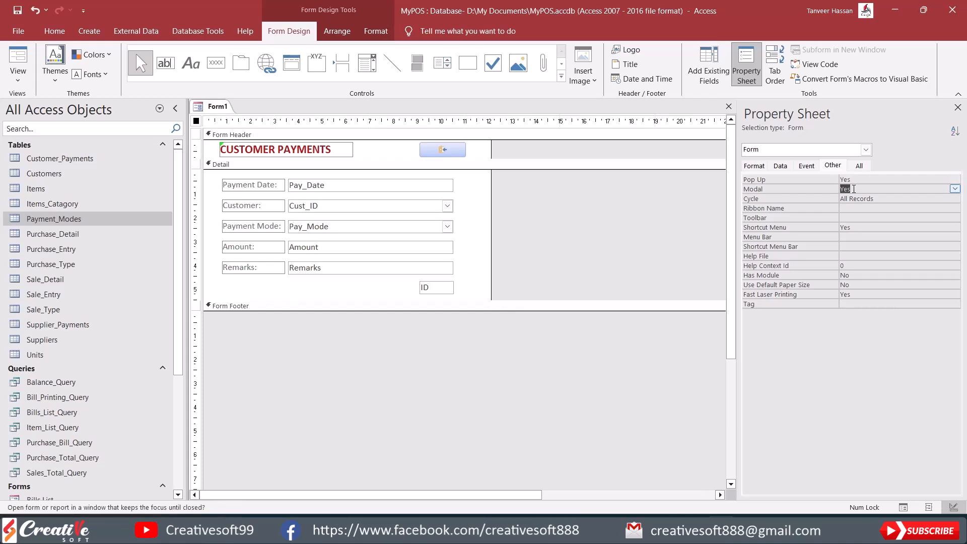
View the form as a pop-up window, move it aside, and browse to the new record and back.
left_click(12, 59)
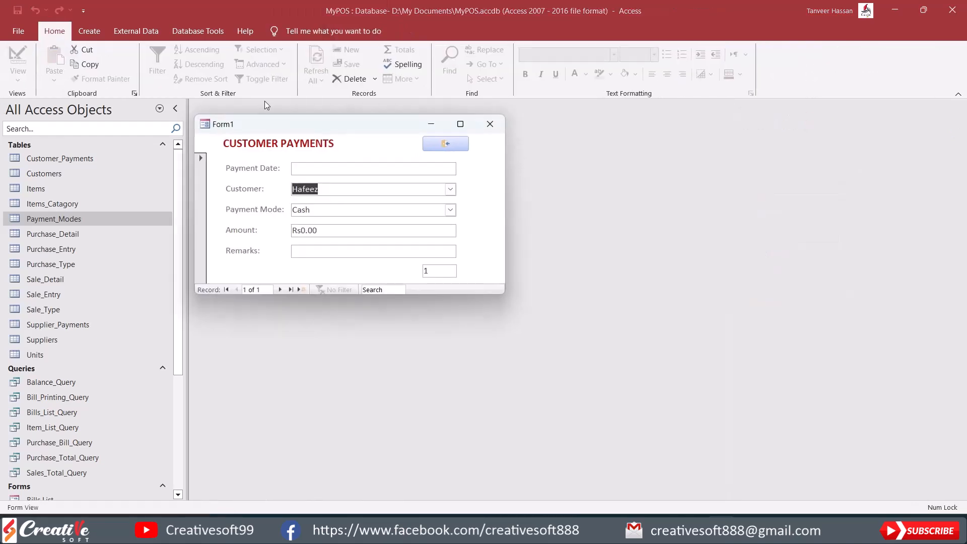
left_click_drag(325, 125, 402, 124)
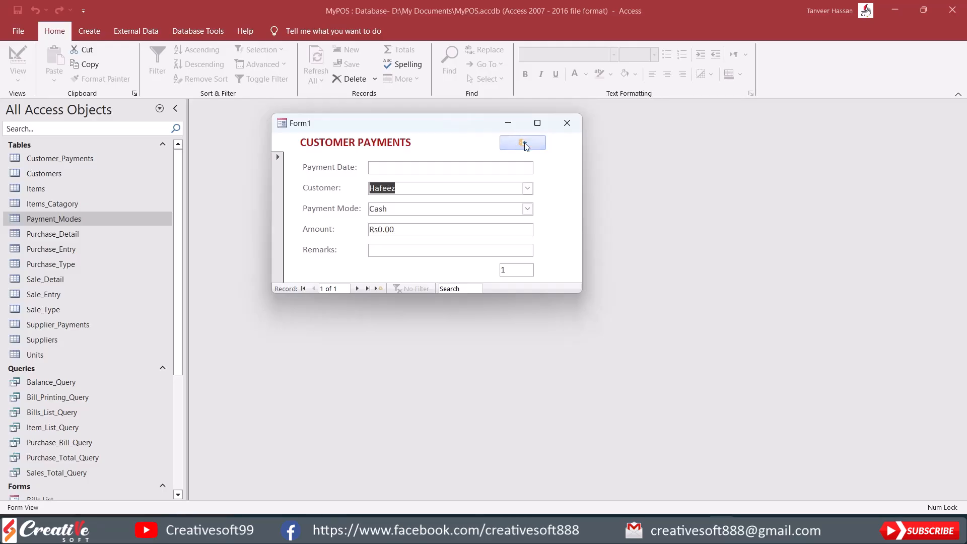
left_click(355, 289)
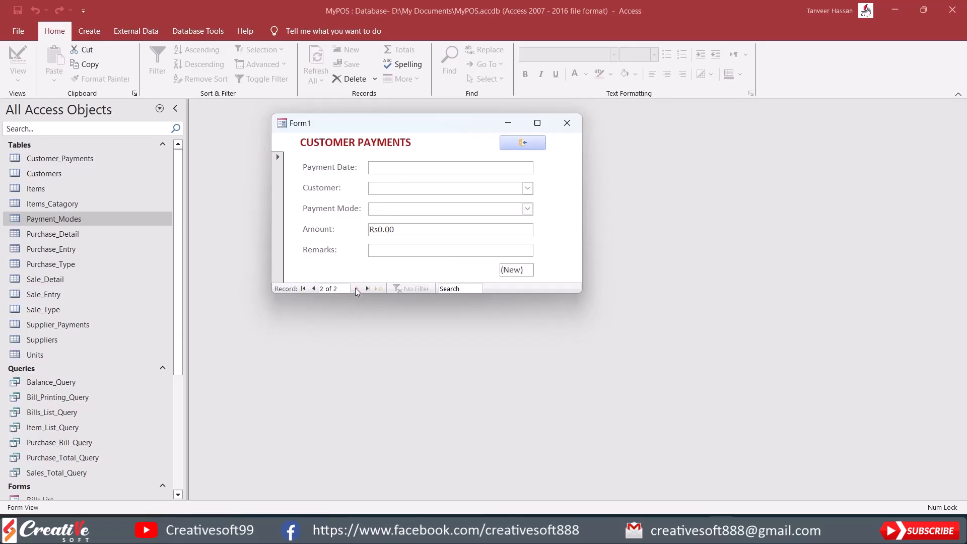
left_click(314, 288)
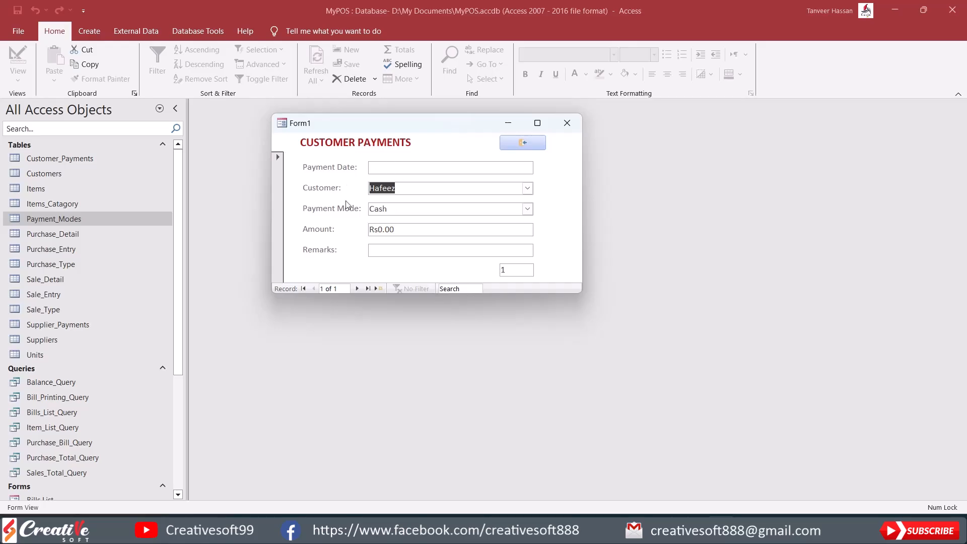
Set the form's Record Selectors property to No in Design view and view the form.
right_click(557, 186)
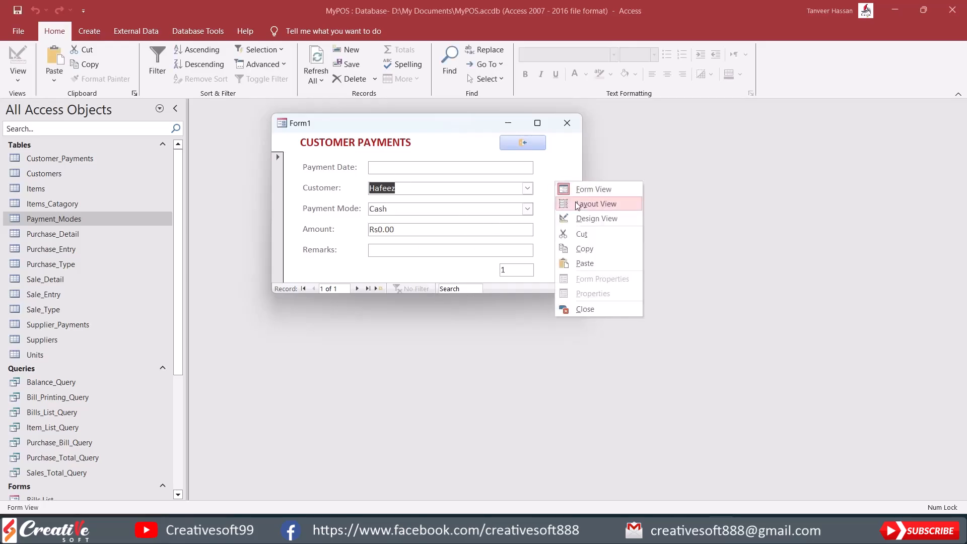
left_click(568, 218)
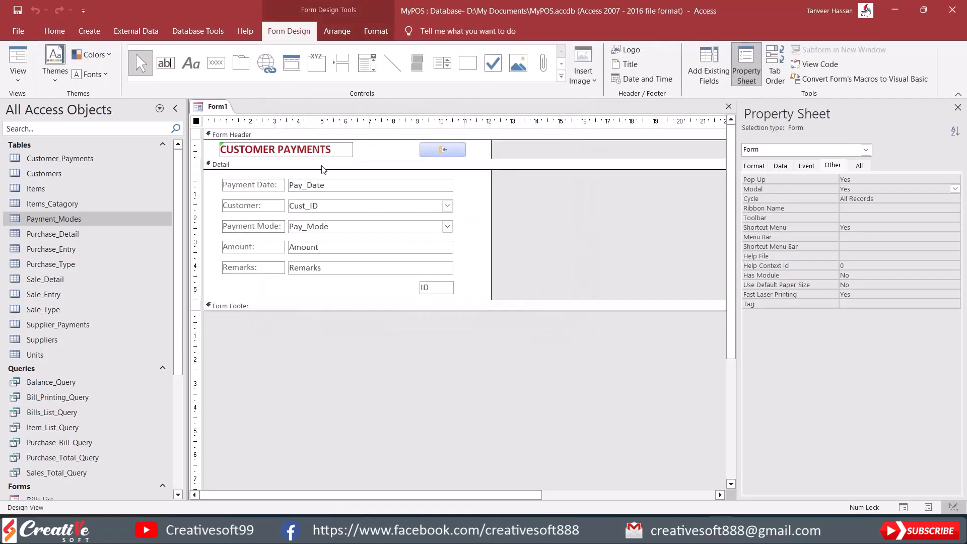
left_click(755, 167)
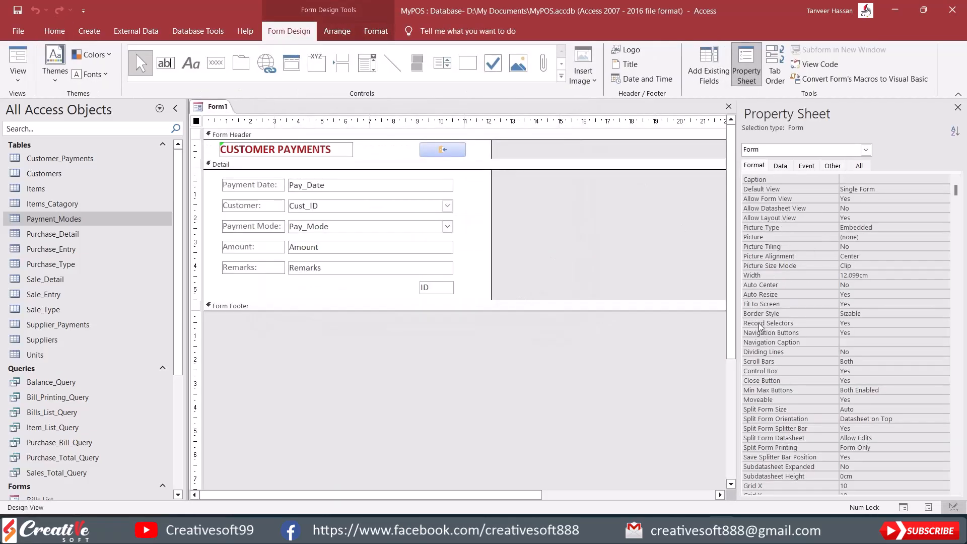
left_click(864, 324)
double_click(863, 323)
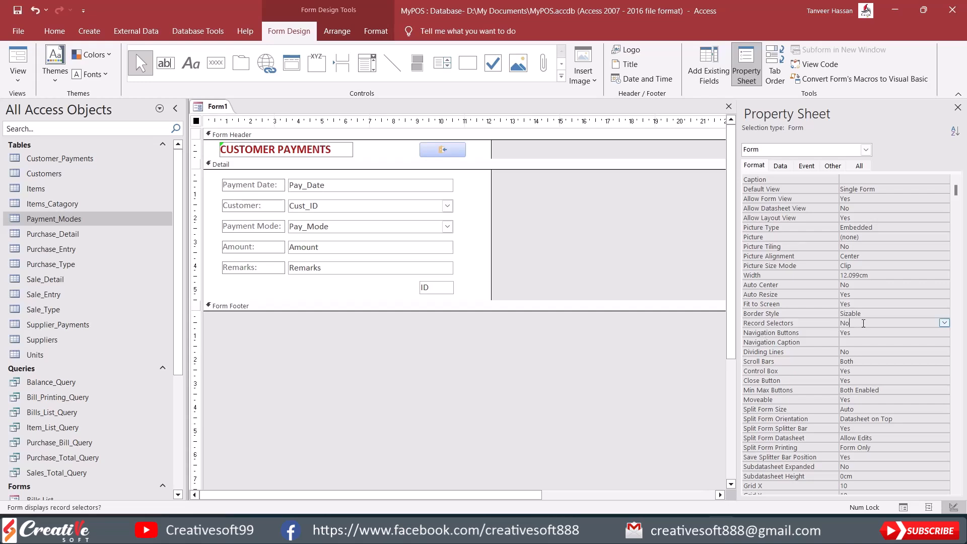
left_click(17, 61)
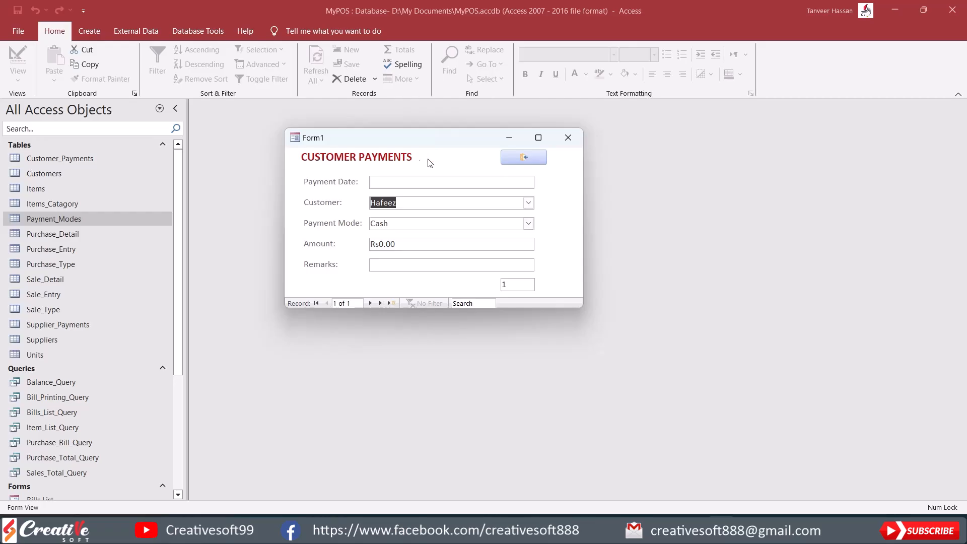
Return to Design view and set the Form Header section's Back Color to the dark blue Text 2 theme color.
right_click(451, 140)
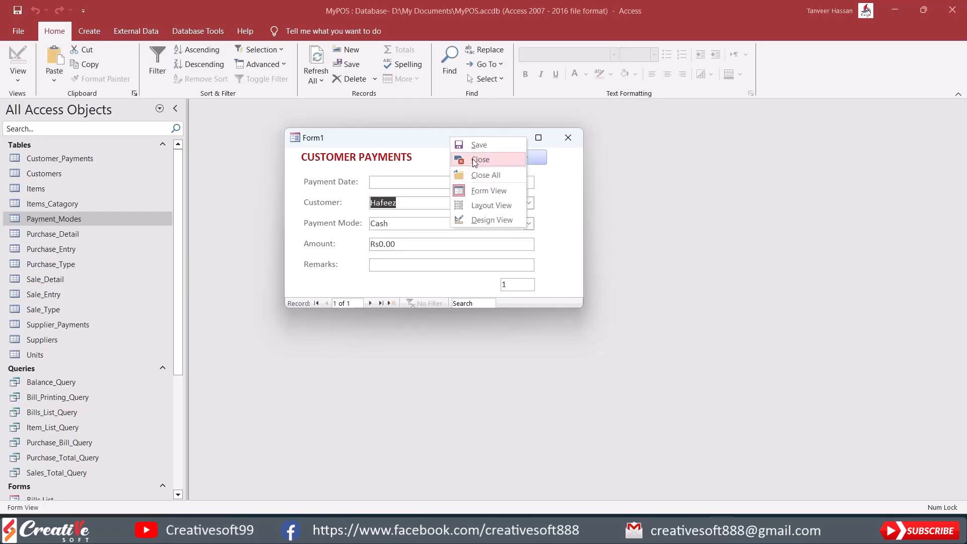
left_click(492, 220)
left_click(374, 136)
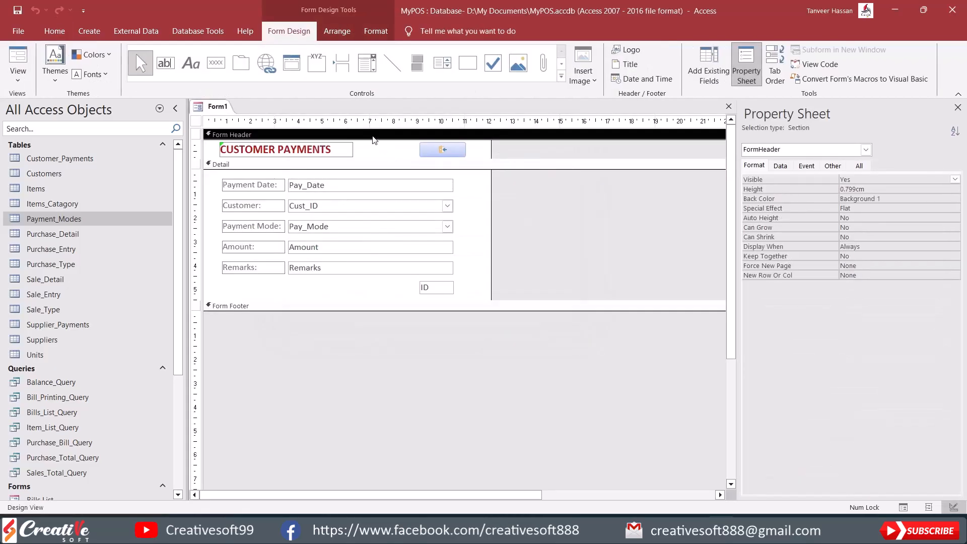
left_click(895, 207)
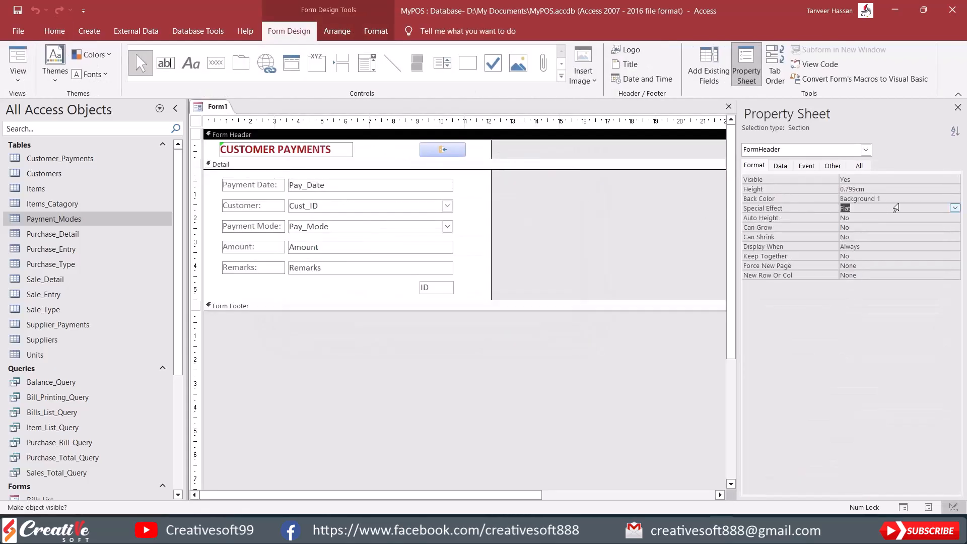
left_click(899, 200)
left_click(945, 198)
left_click(956, 199)
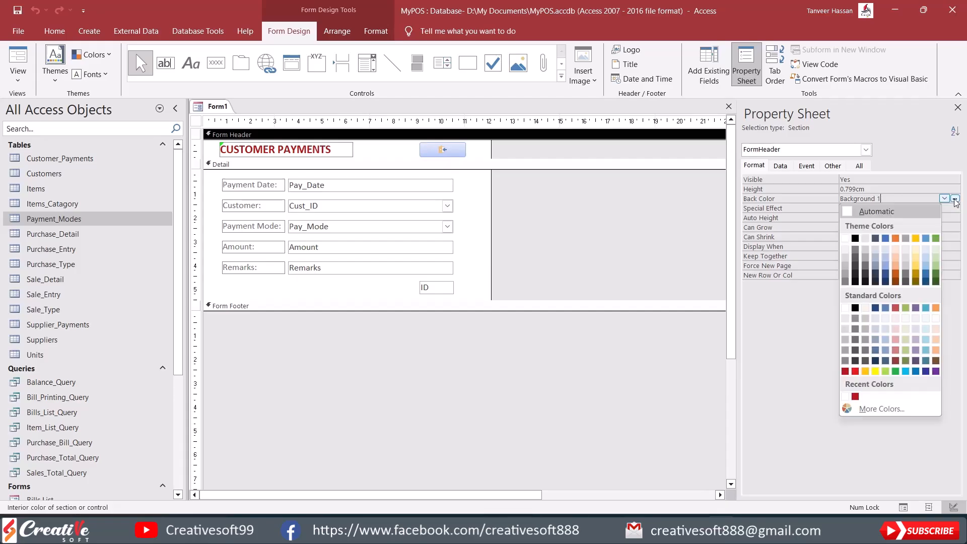
left_click(876, 238)
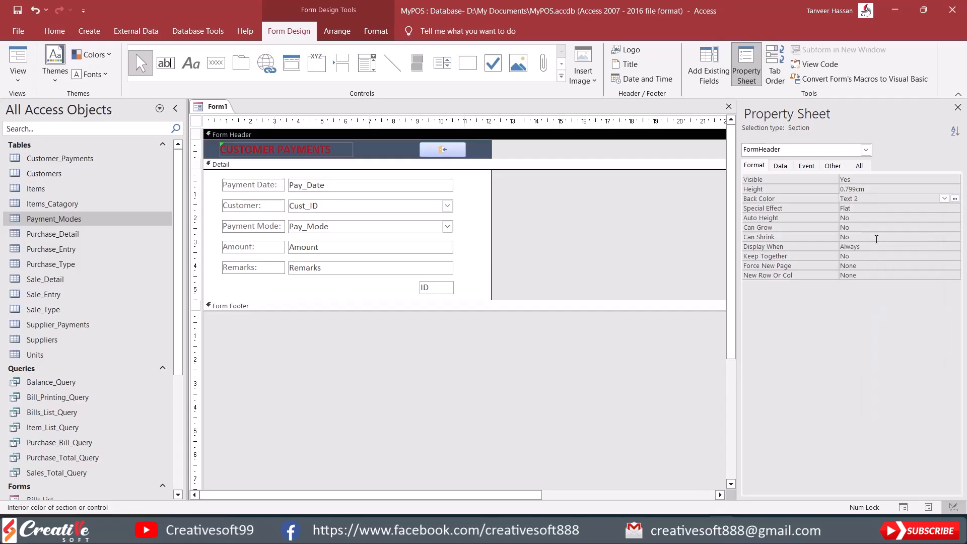
Change the CUSTOMER PAYMENTS title label's font color to white (Background 1).
left_click(307, 150)
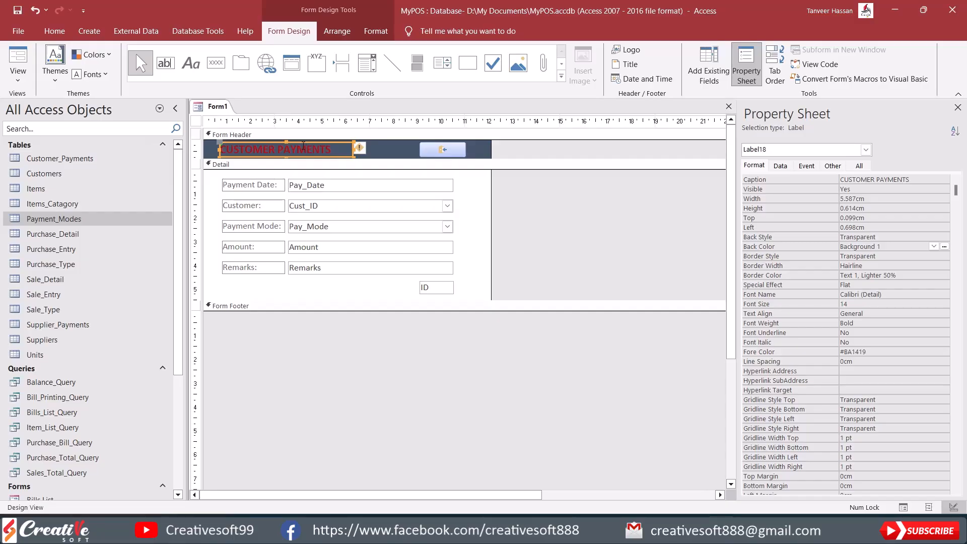
left_click(376, 31)
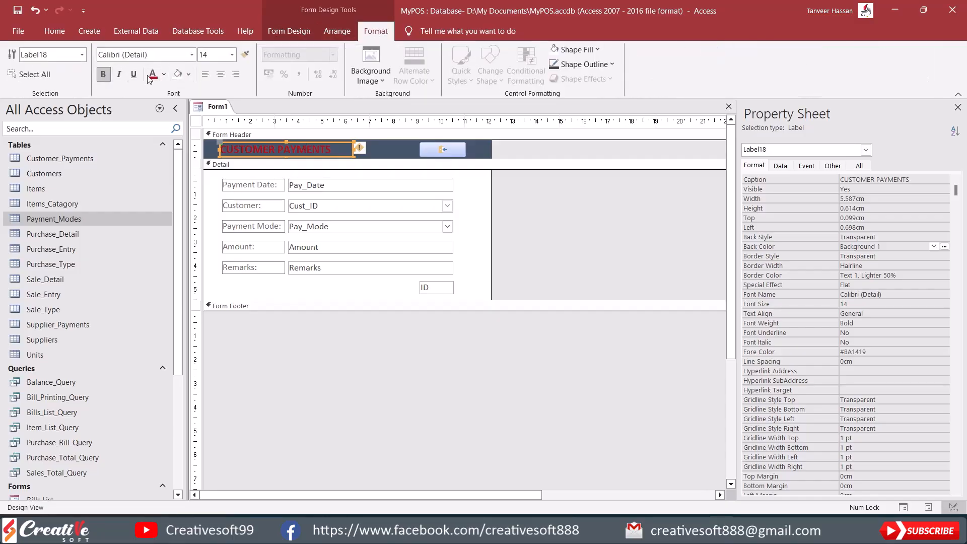
left_click(163, 74)
left_click(150, 121)
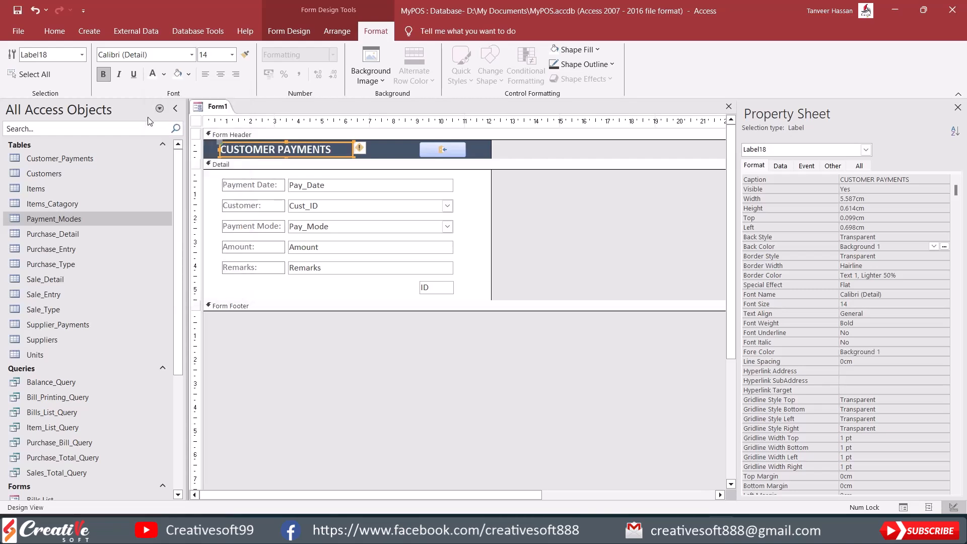
Shift the header's close button to about 8.5 cm from the form's left edge and narrow the form to about 10.9 cm.
left_click(549, 146)
left_click(441, 151)
left_click_drag(441, 151, 428, 151)
left_click_drag(487, 217, 464, 216)
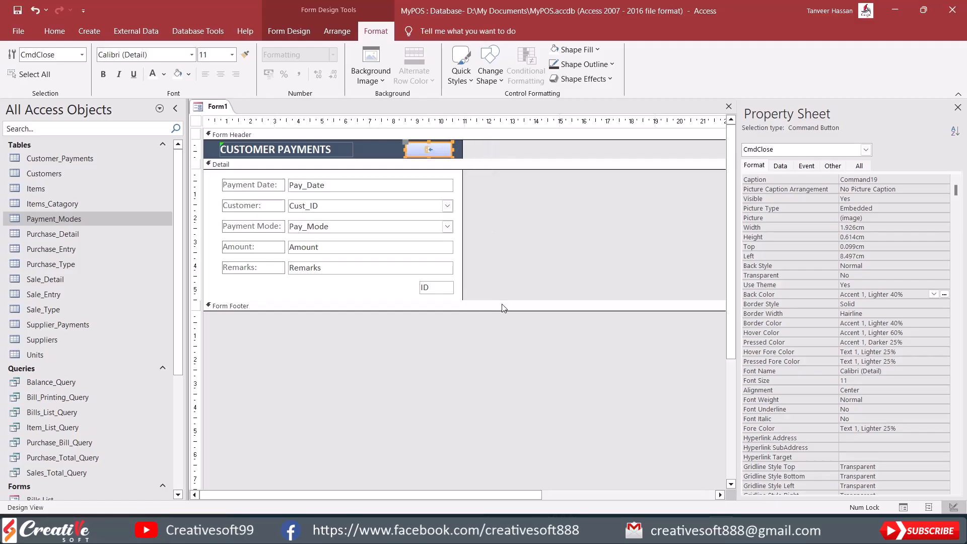
Set the ID text box's Visible property to No and check the form in Form view.
left_click(428, 287)
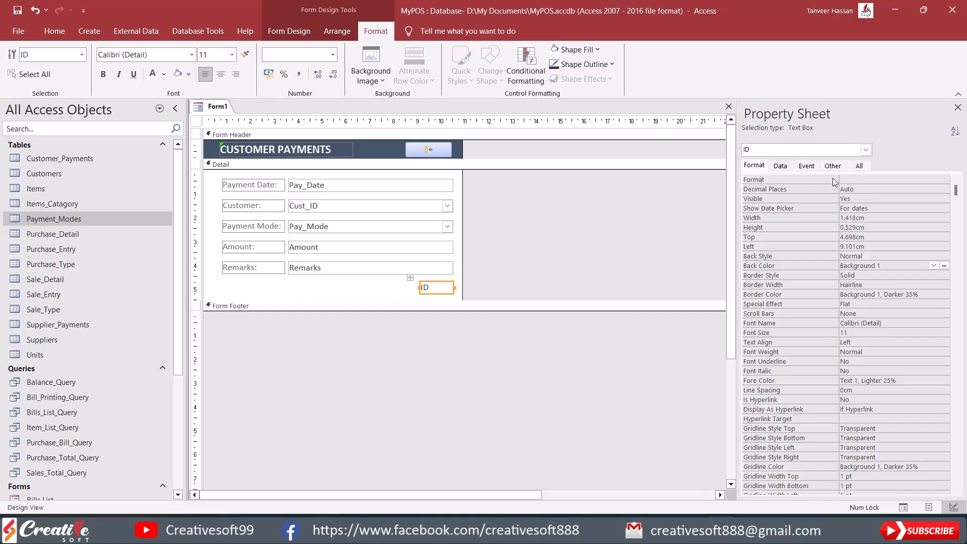
double_click(854, 198)
left_click(278, 32)
left_click(18, 55)
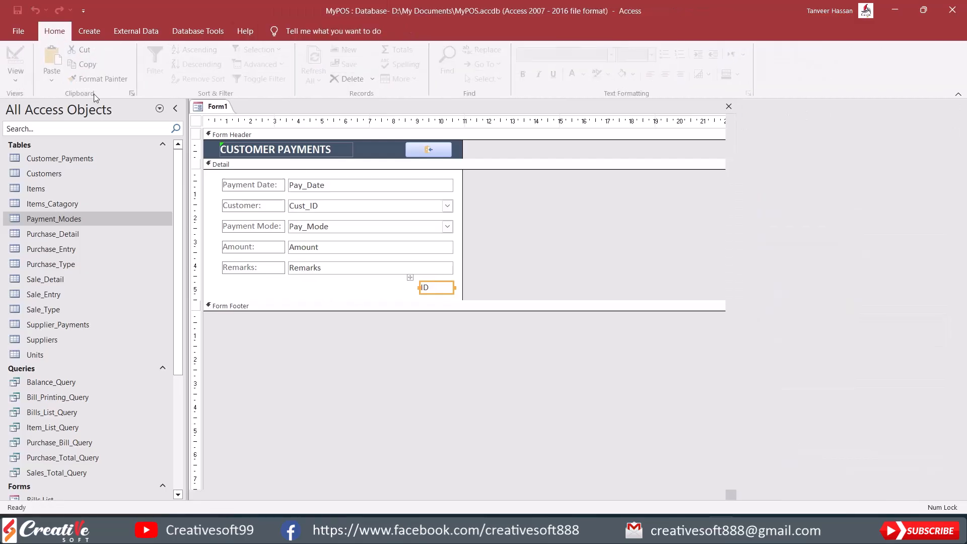
left_click_drag(389, 137, 456, 112)
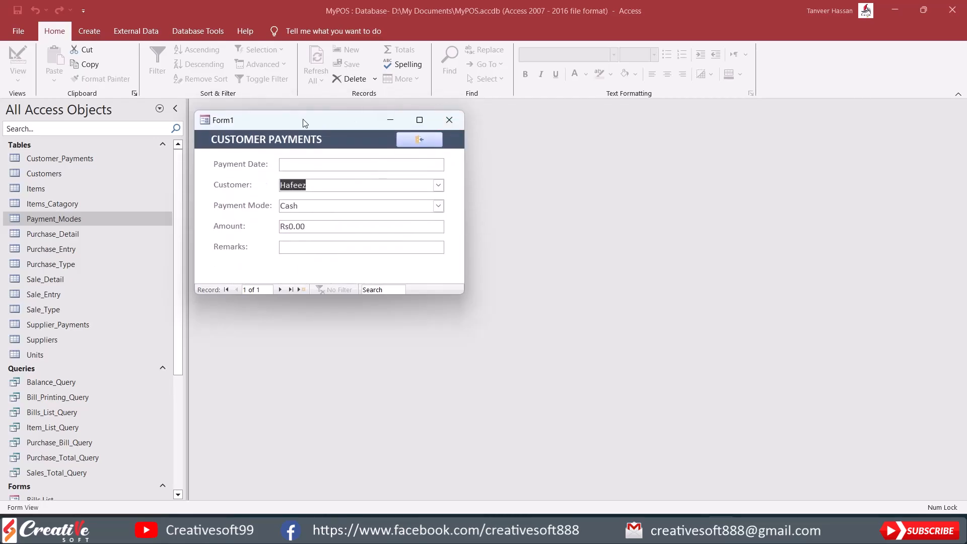
left_click_drag(303, 119, 419, 117)
Close the form and save it under the name Customer_Payments.
right_click(421, 119)
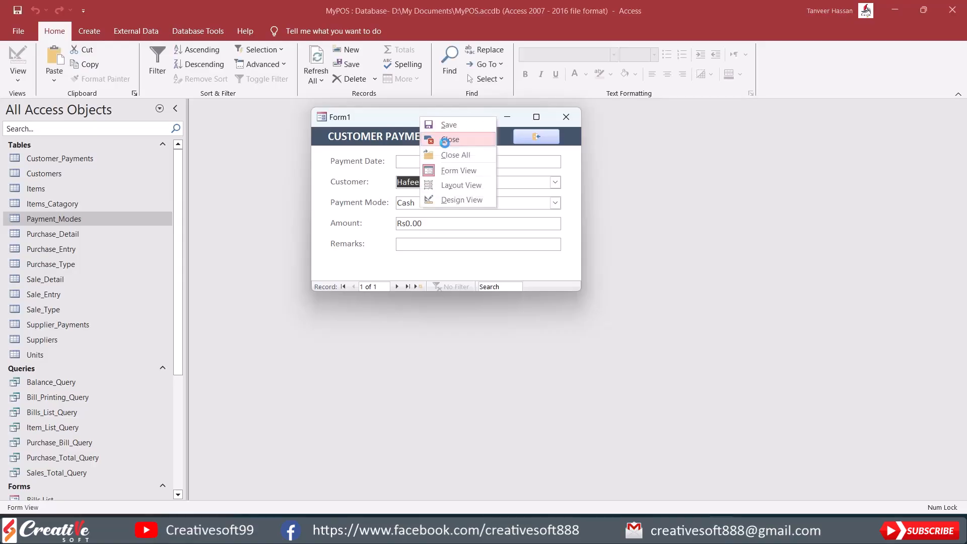
left_click(446, 140)
left_click(438, 300)
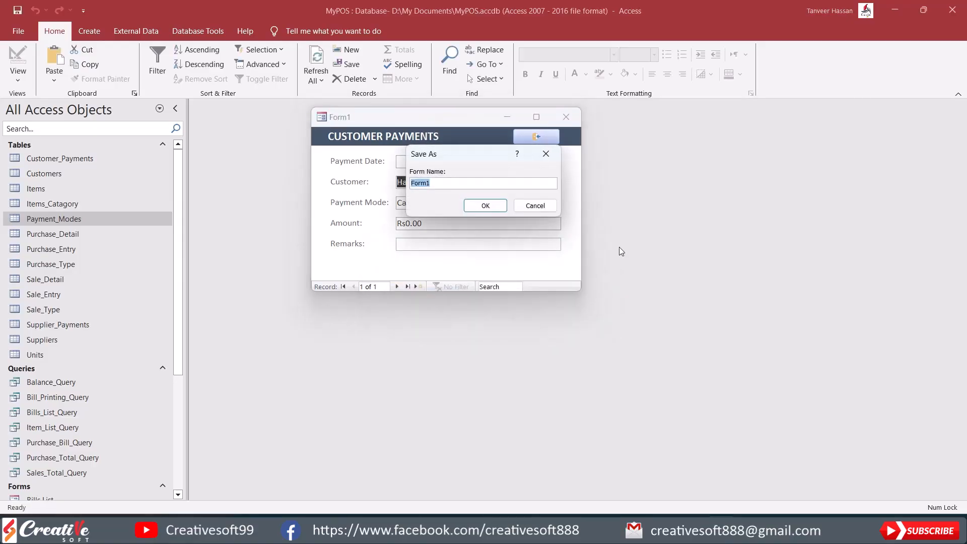
type("Customer _Payments")
left_click(486, 206)
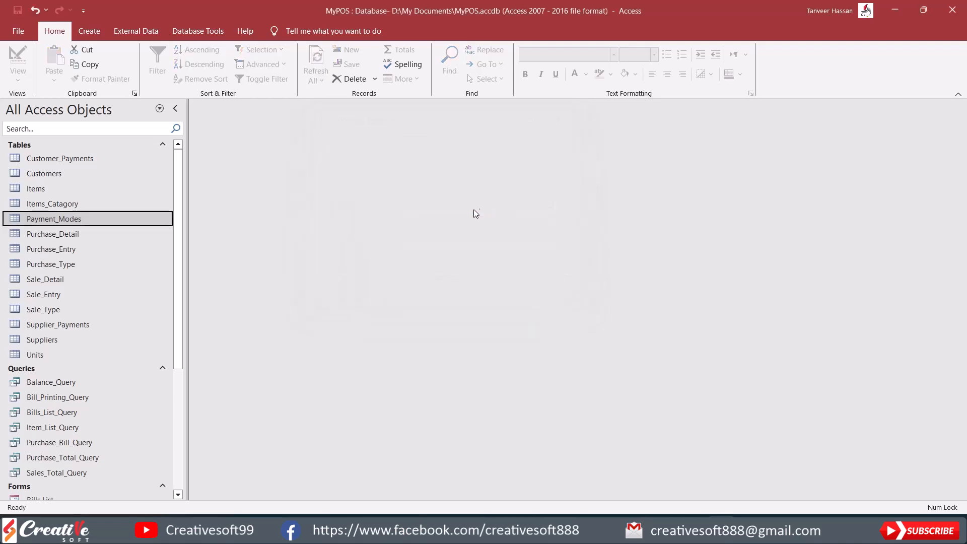
Open the Customer_Payments form in Design view and set its Border Style to Thin.
scroll(149, 345, "down", 5)
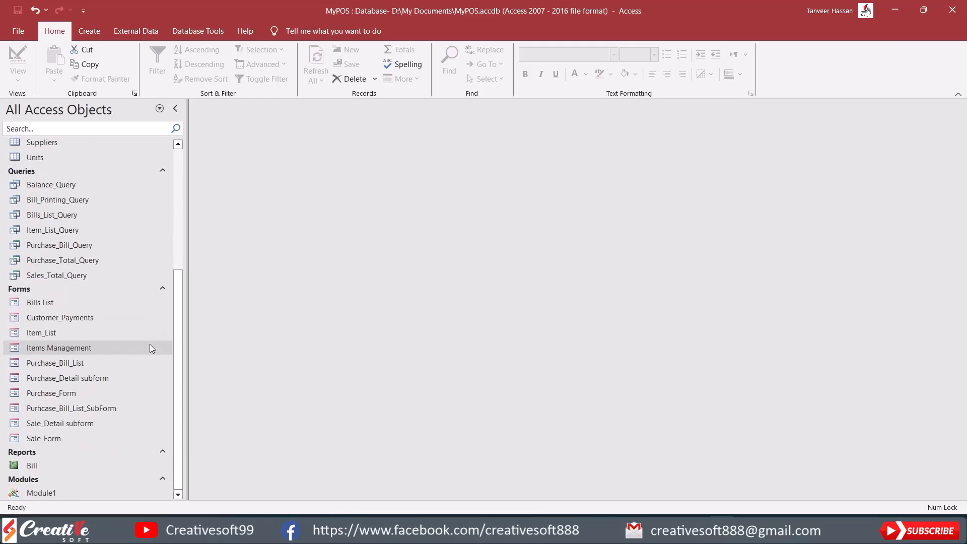
right_click(87, 319)
left_click(123, 358)
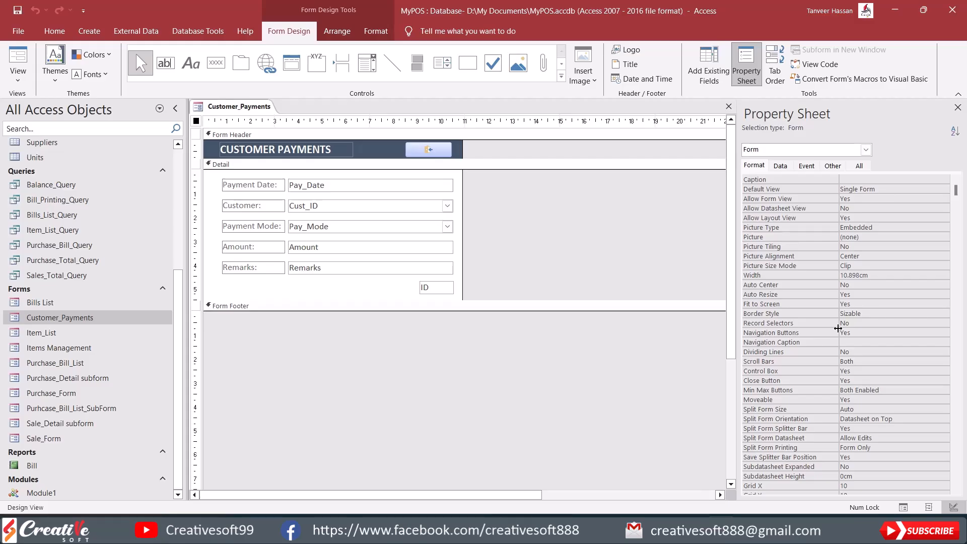
left_click(944, 314)
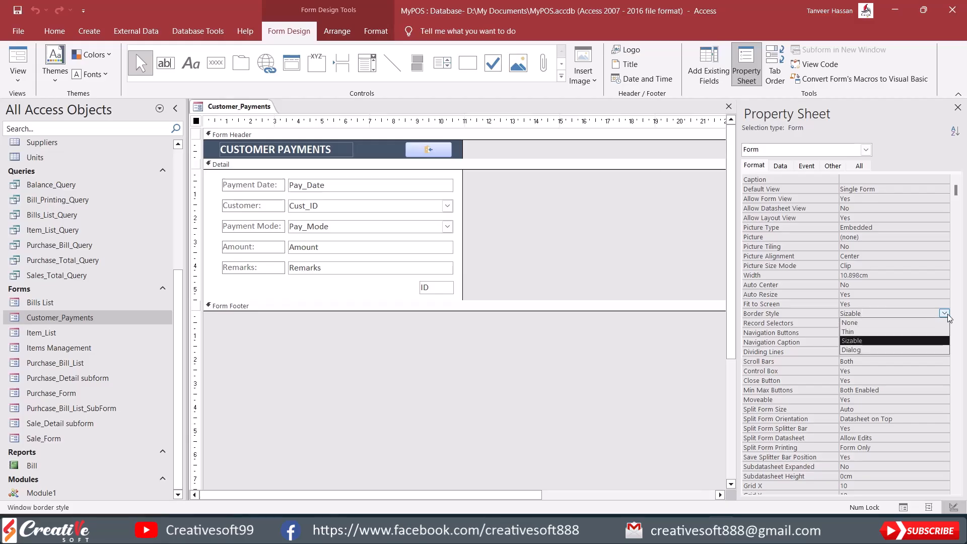
left_click(875, 331)
Test record navigation on the pop-up form in Form view and close it with its design changes saved.
left_click(18, 57)
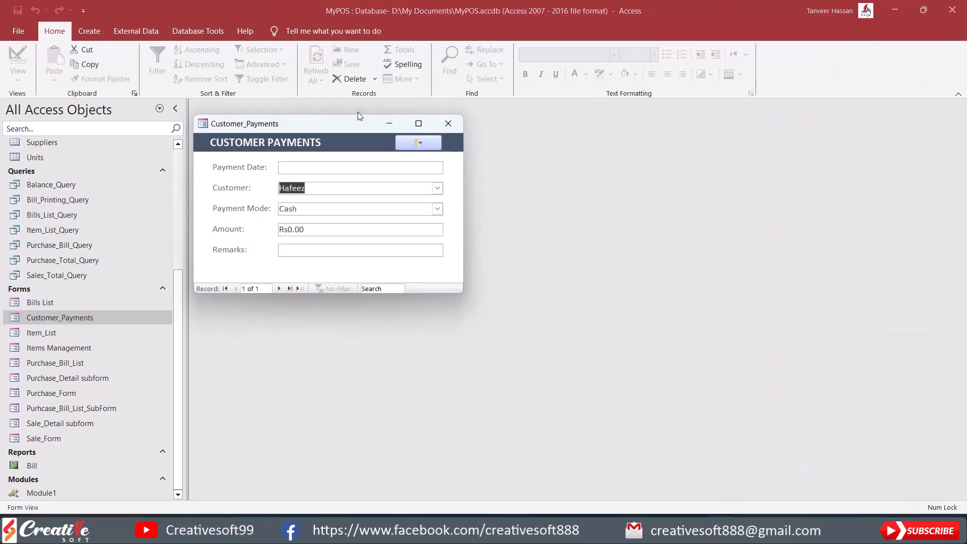
left_click_drag(355, 120, 487, 128)
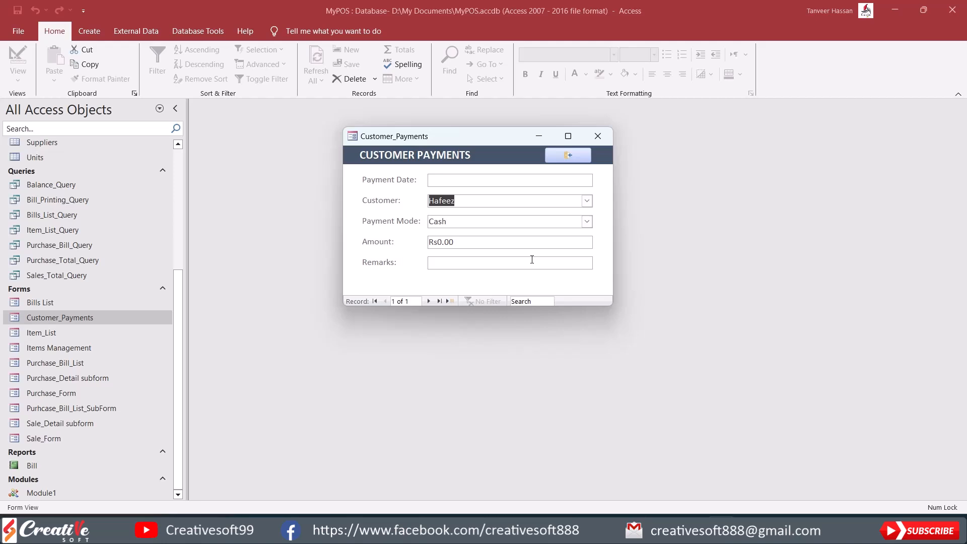
left_click(429, 302)
left_click(386, 301)
left_click(429, 301)
left_click(387, 302)
left_click(568, 154)
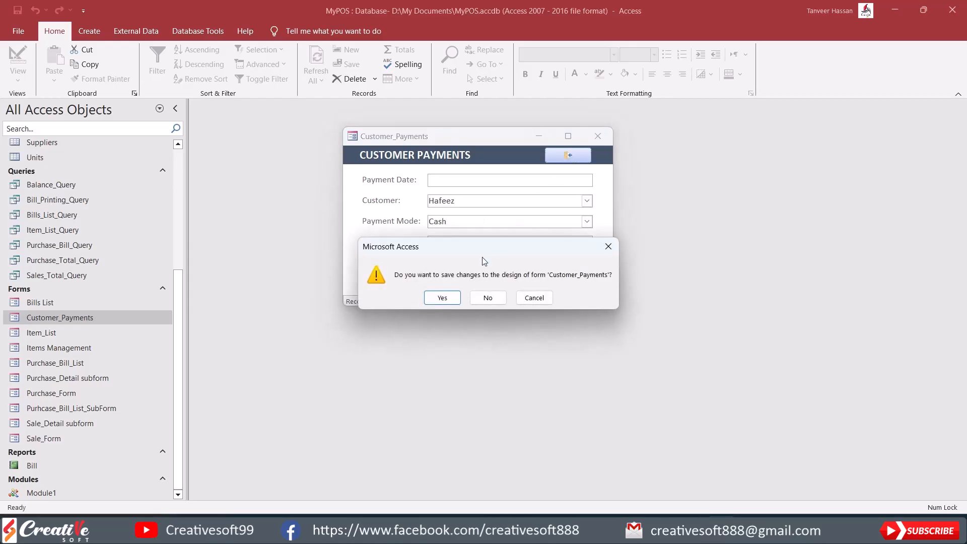
left_click(432, 296)
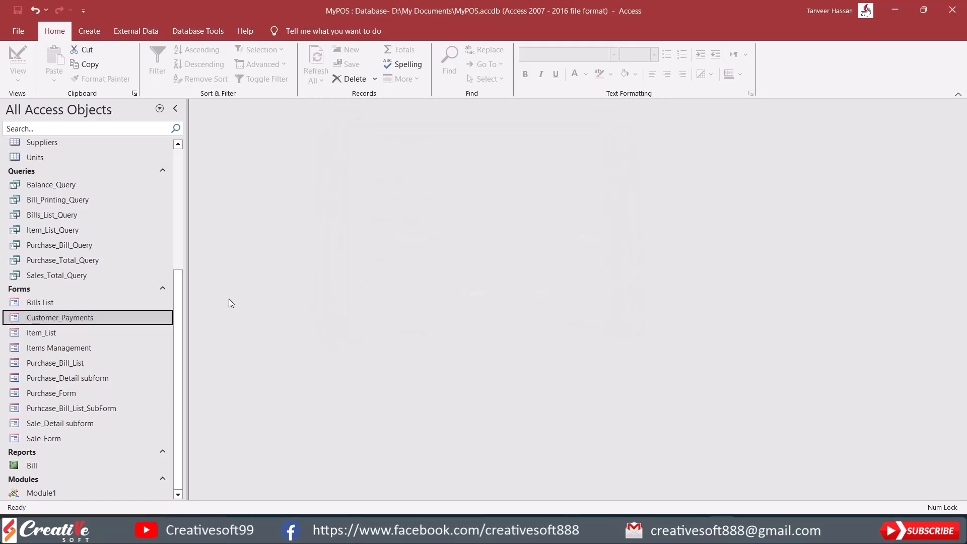
Duplicate the Customer_Payments form as a new form named Supplier_Payments.
right_click(93, 317)
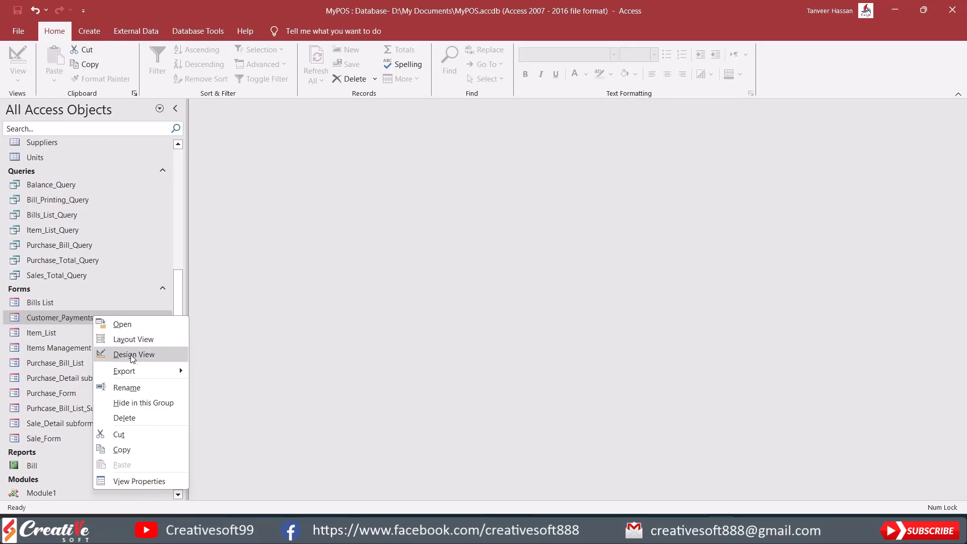
left_click(122, 449)
right_click(90, 317)
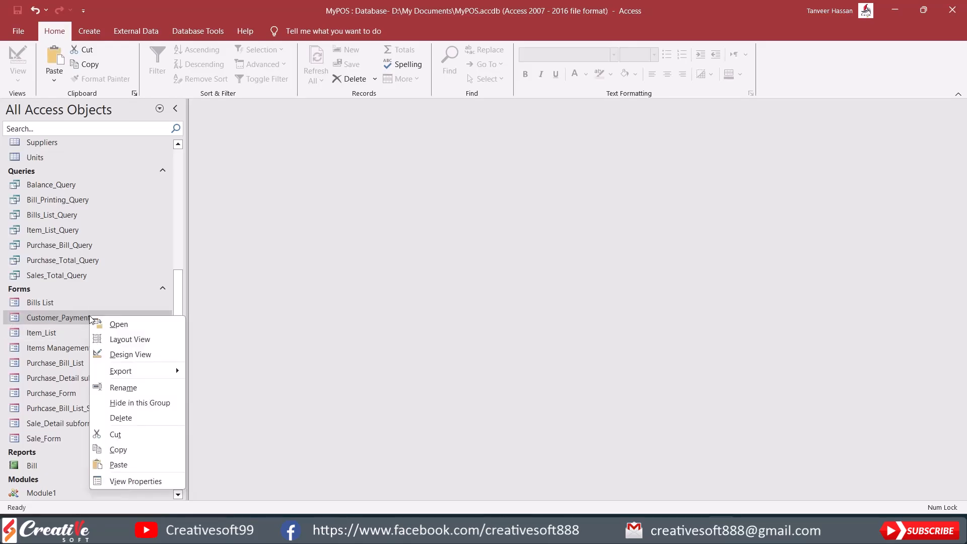
left_click(119, 464)
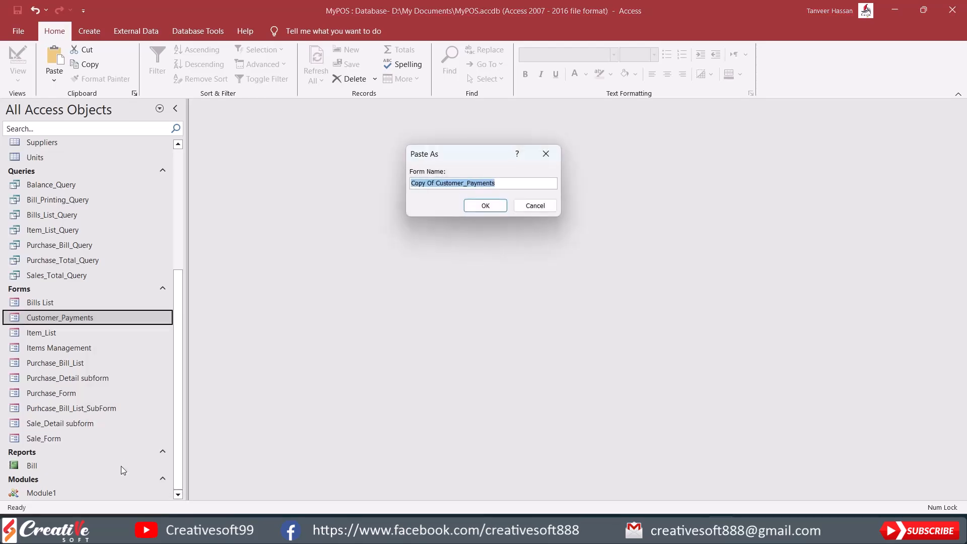
left_click(464, 183)
key("ctrl+shift+Left")
key("ctrl+shift+Left")
key("ctrl+shift+Left")
type("Supplier")
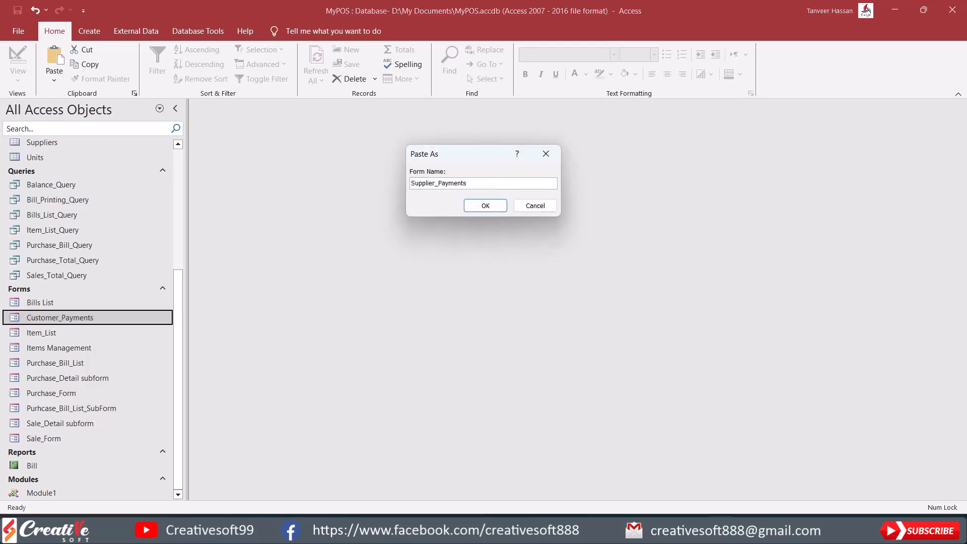
left_click(486, 205)
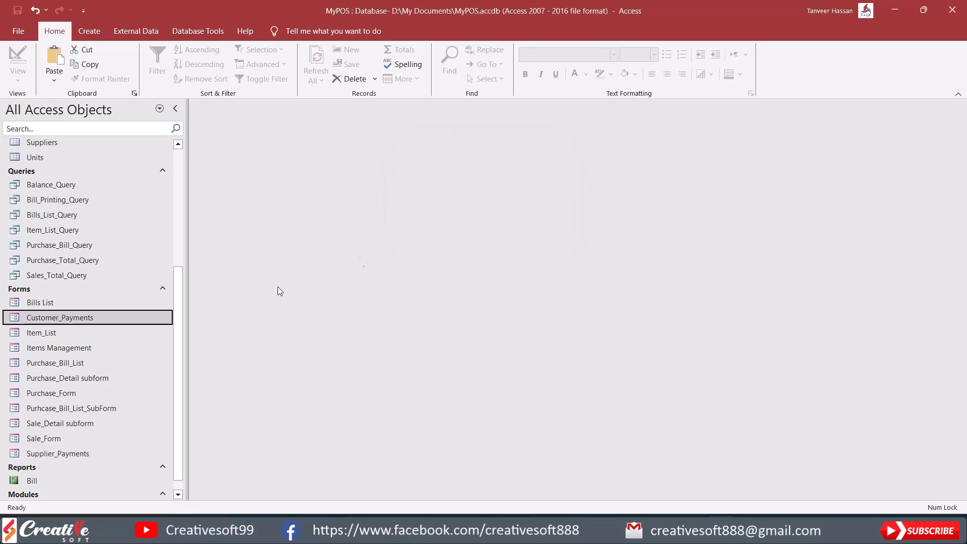
Open the Supplier_Payments form in Design view and change its header title to SUPPLIER PAYMENTS.
right_click(59, 455)
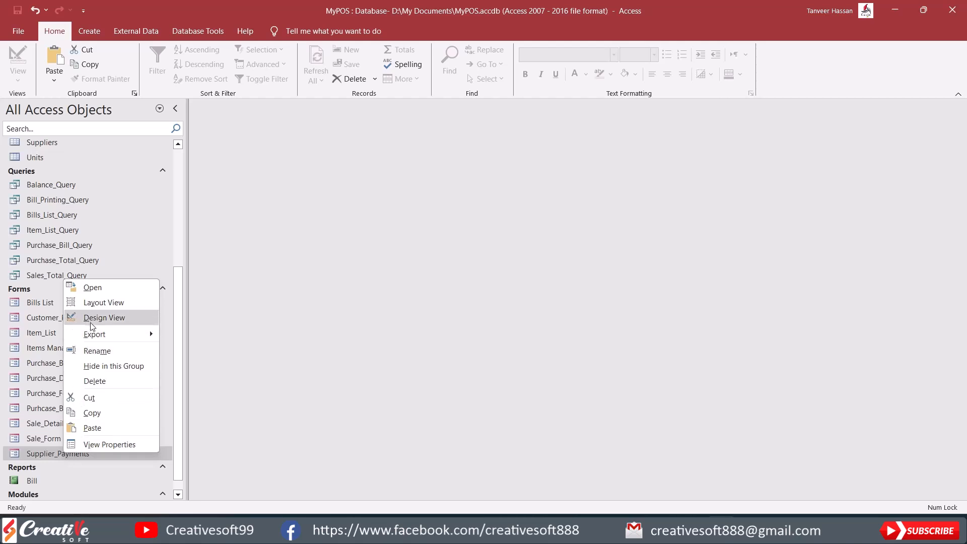
left_click(90, 322)
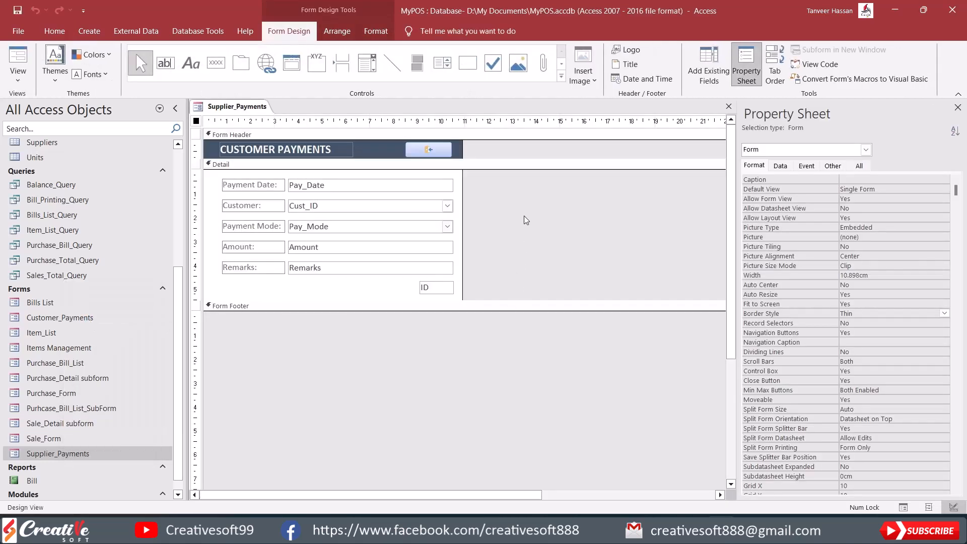
left_click(273, 147)
left_click(274, 147)
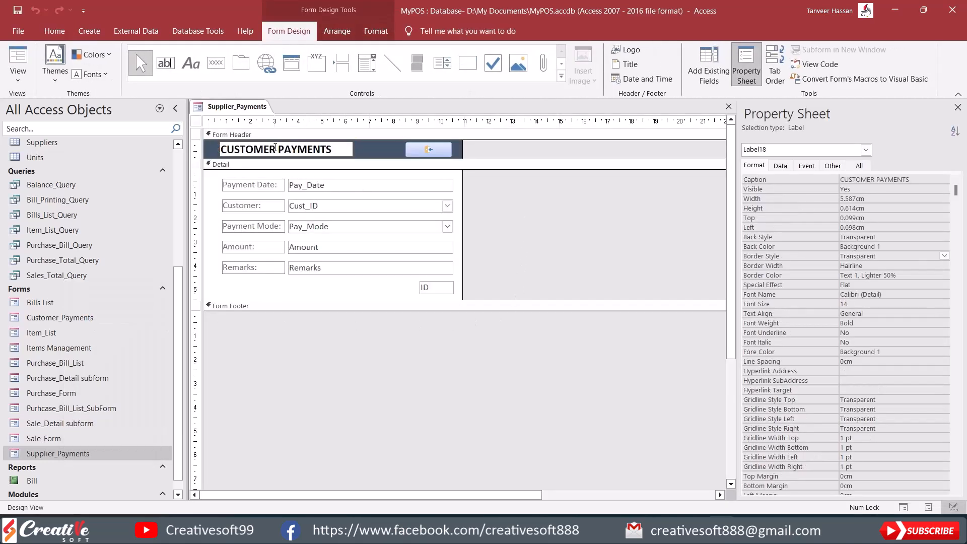
left_click_drag(274, 148, 211, 150)
key("Caps_Lock")
key("BackSpace")
type("SUPPLIER")
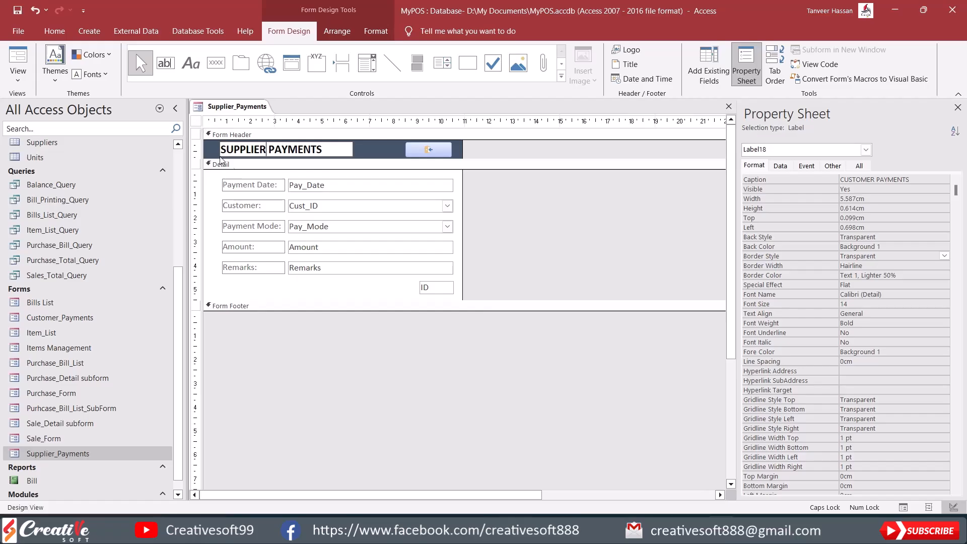
Change the caption of the Customer label in the Detail section to "Supplier:".
left_click(255, 186)
left_click(329, 191, "shift")
left_click(247, 208)
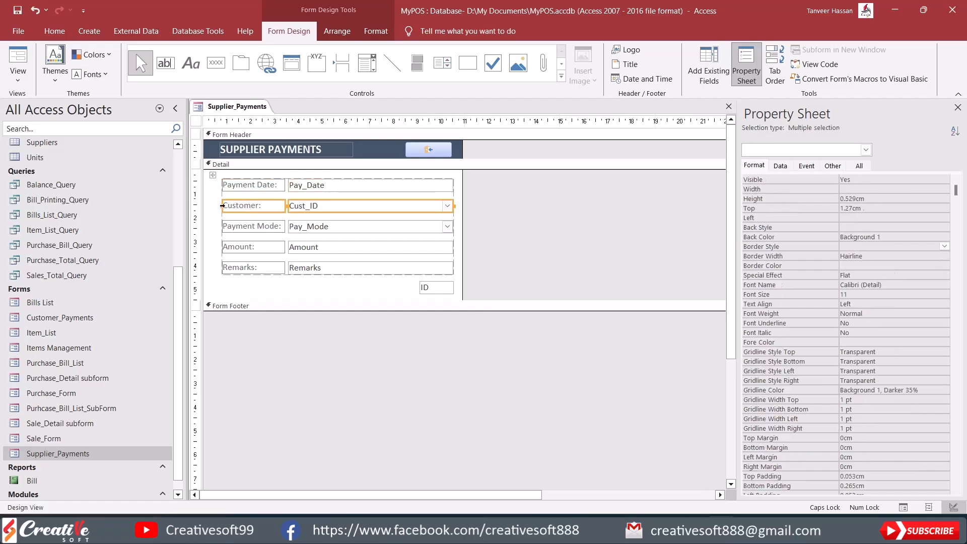
left_click(252, 206)
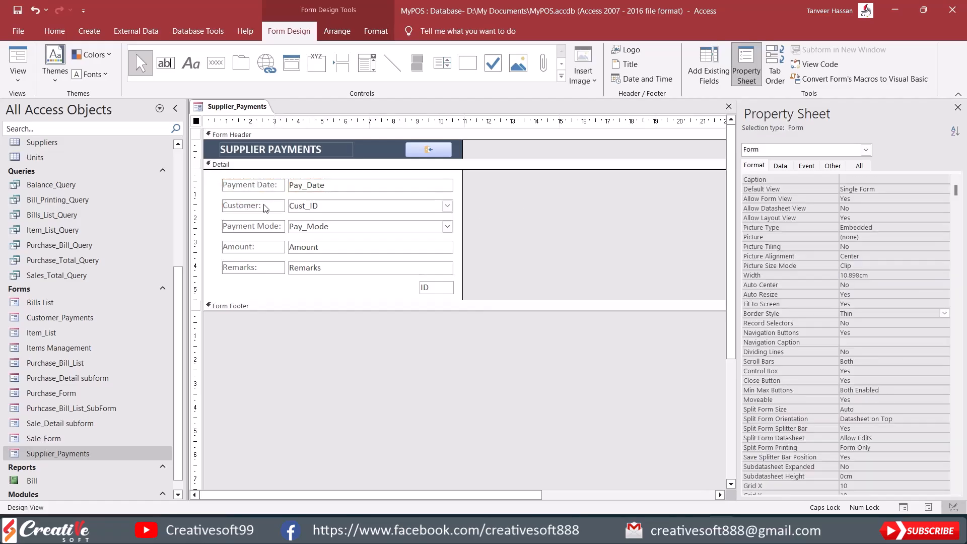
double_click(259, 206)
type("sUPPLIER")
key("BackSpace")
key("BackSpace")
key("BackSpace")
key("BackSpace")
key("BackSpace")
key("BackSpace")
key("BackSpace")
key("BackSpace")
key("Caps_Lock")
type("Supplier:")
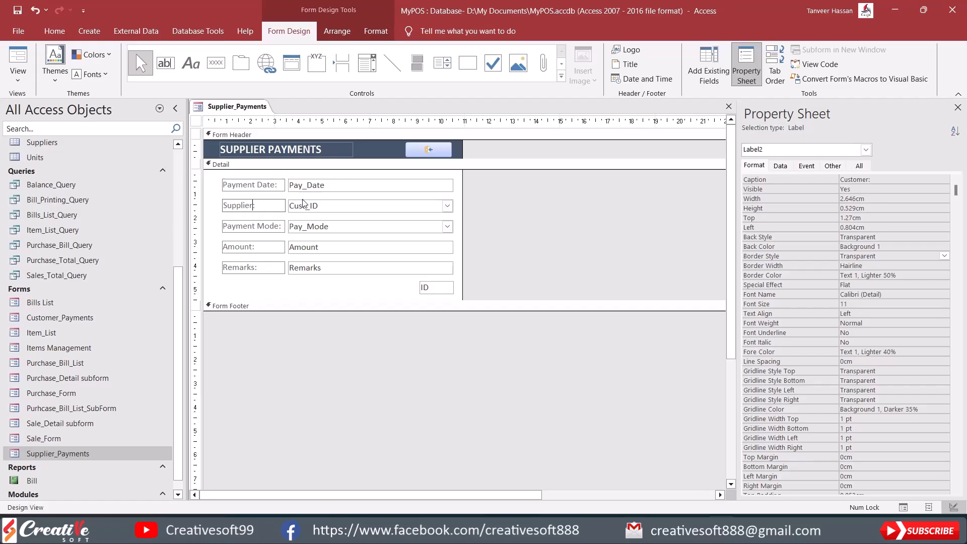
Set the form's Record Source to Supplier_Payments.
left_click(196, 121)
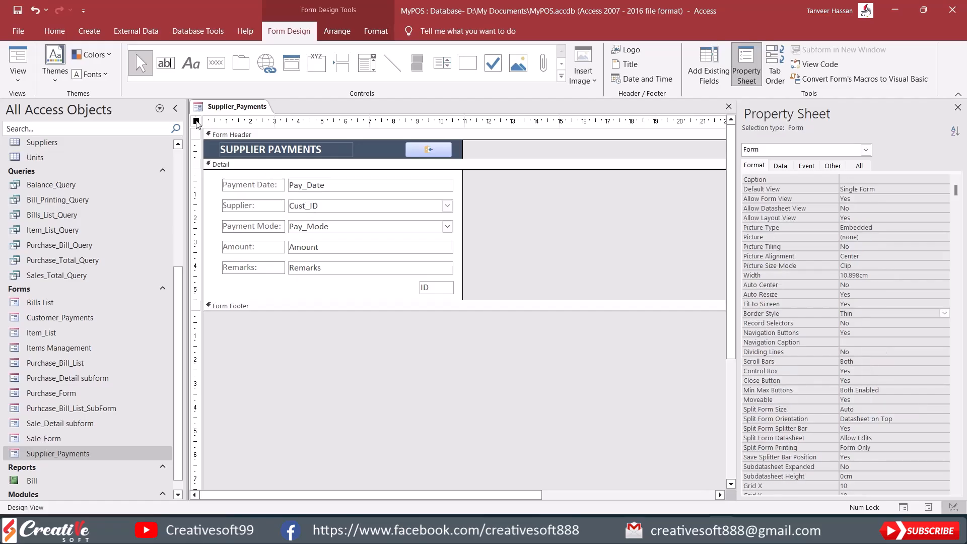
left_click(781, 166)
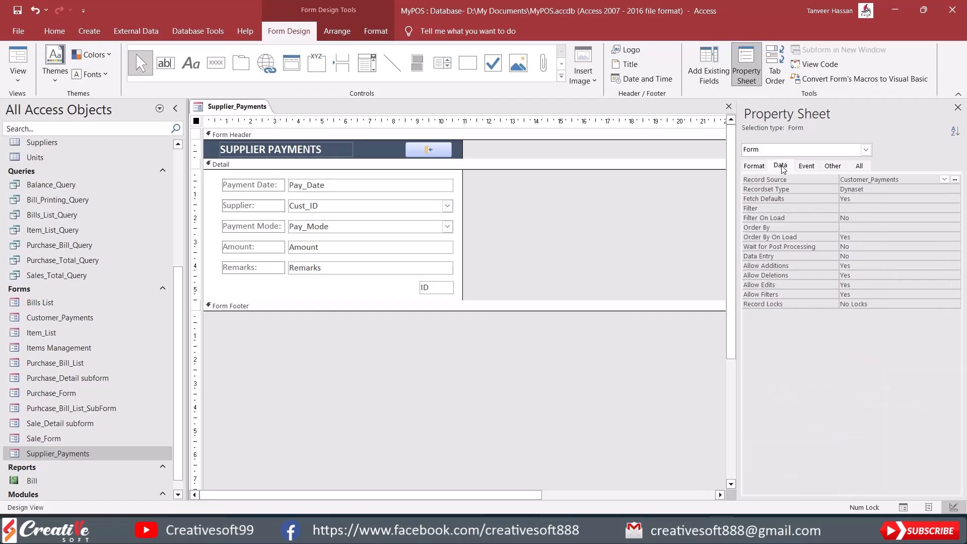
left_click(945, 179)
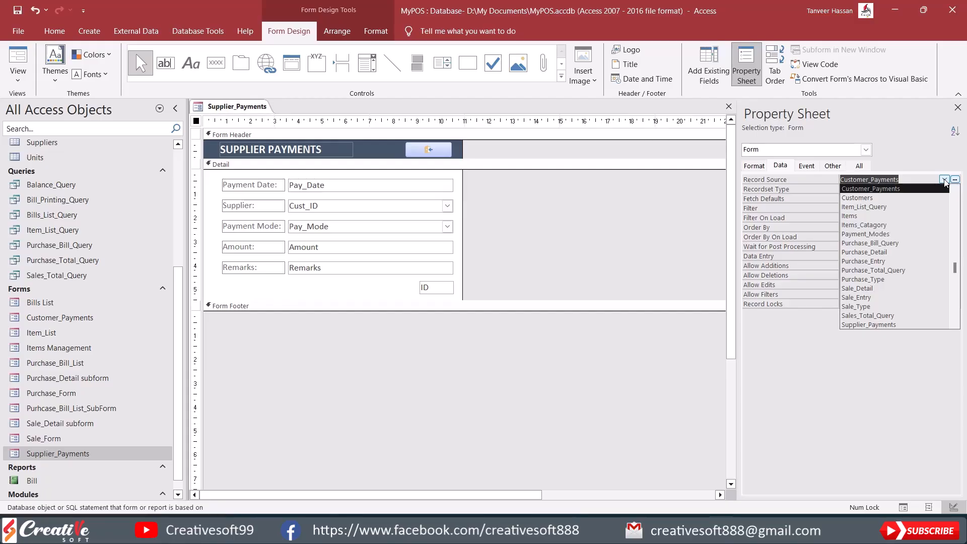
left_click(887, 325)
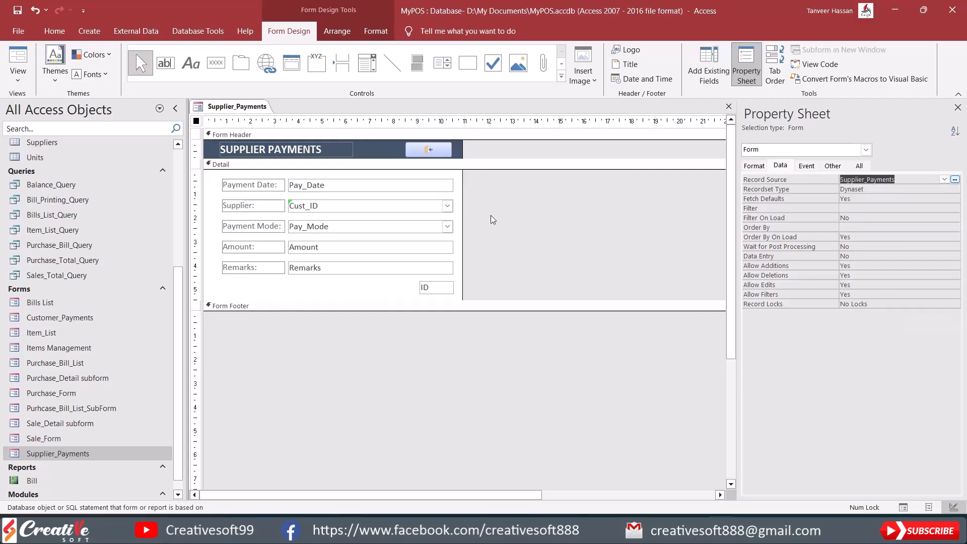
Set the Control Source of the supplier combo box to Sup_ID.
left_click(374, 206)
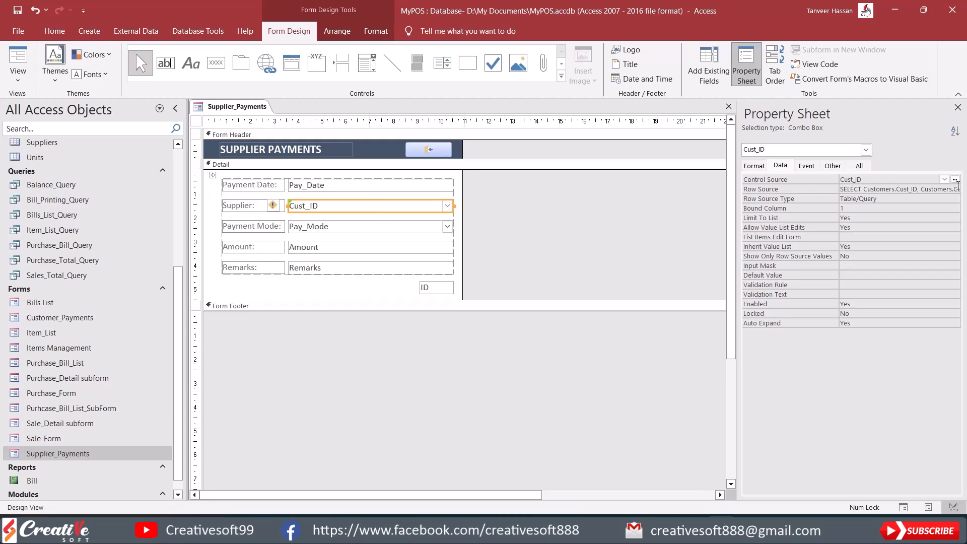
left_click(945, 179)
left_click(857, 207)
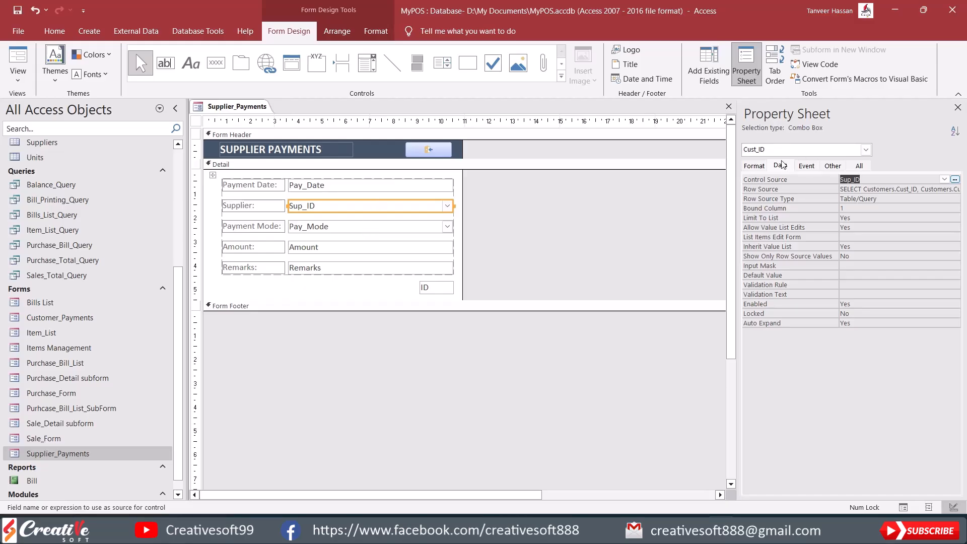
Open the combo box's Row Source in the Query Builder and add the Suppliers table.
left_click(885, 188)
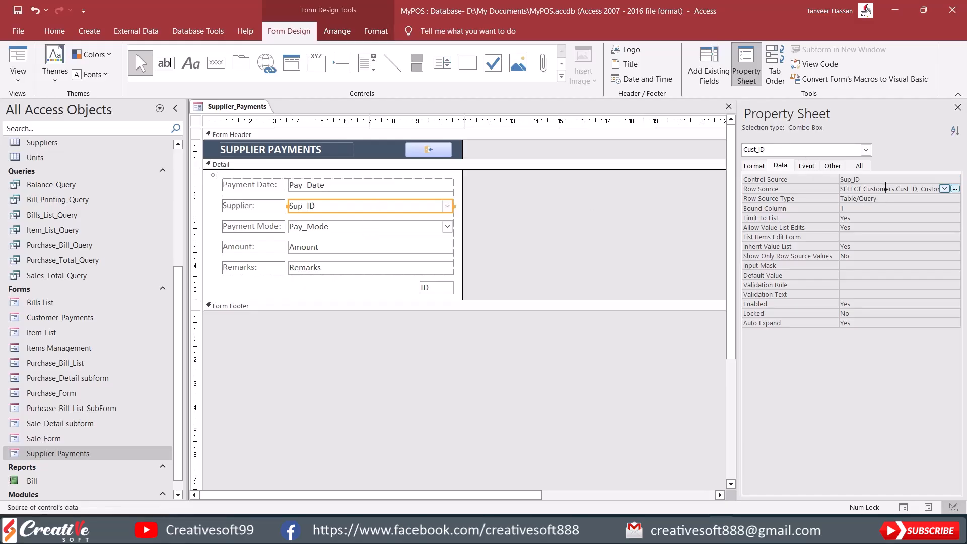
left_click(955, 189)
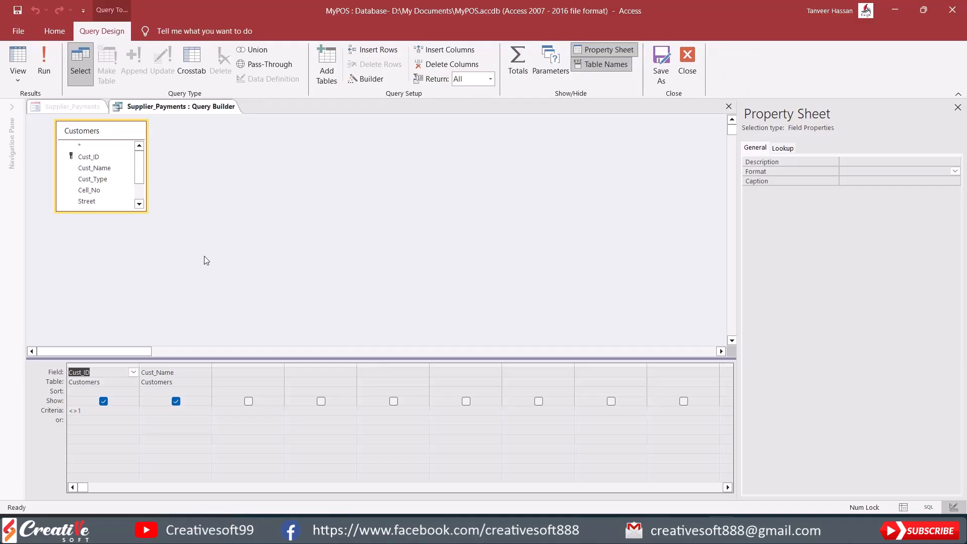
right_click(225, 172)
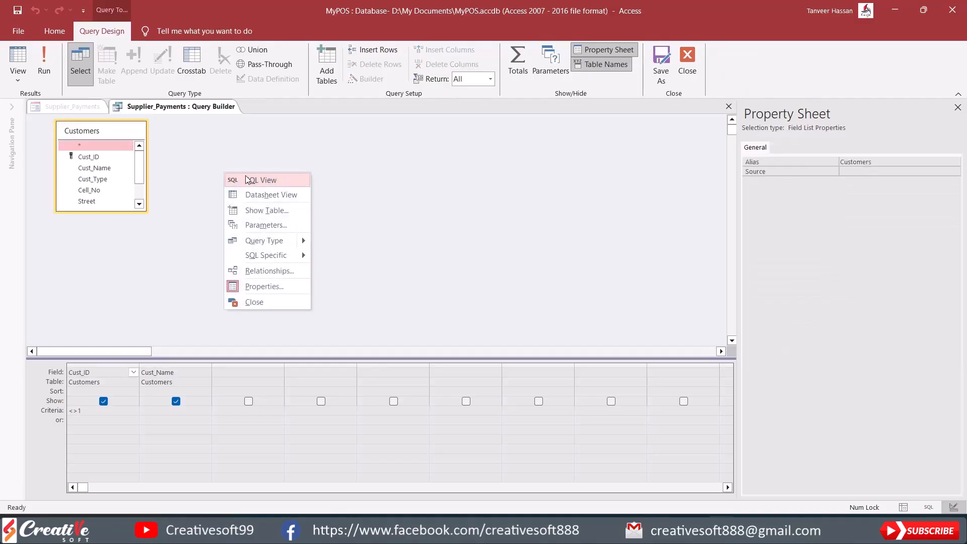
left_click(272, 208)
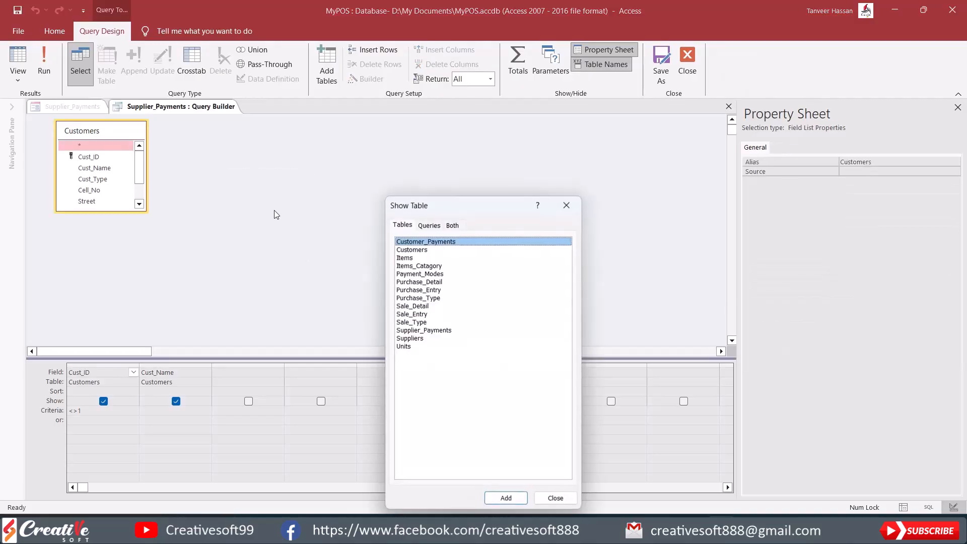
left_click(417, 338)
left_click(511, 499)
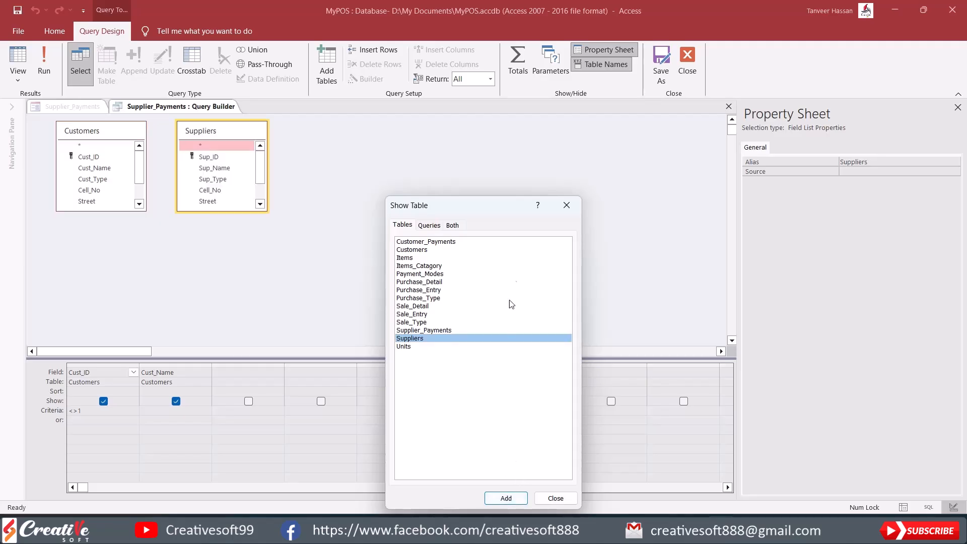
left_click(566, 204)
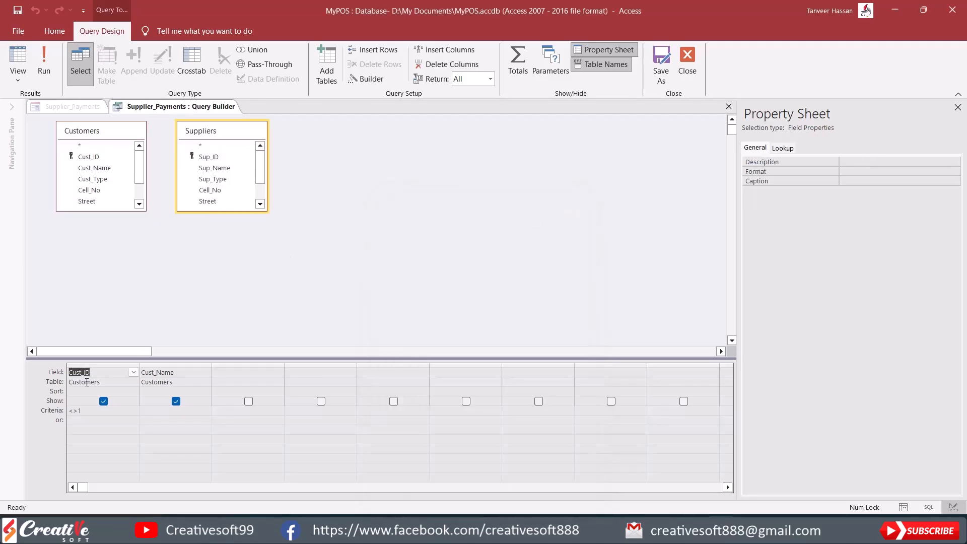
Remove the Cust_ID and Cust_Name columns and the Customers table from the row source query.
left_click(133, 373)
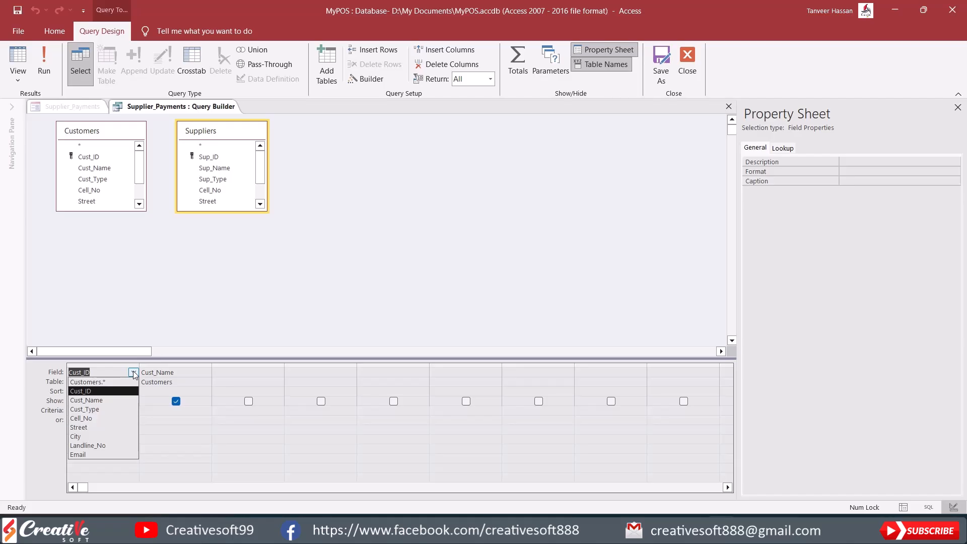
left_click(134, 373)
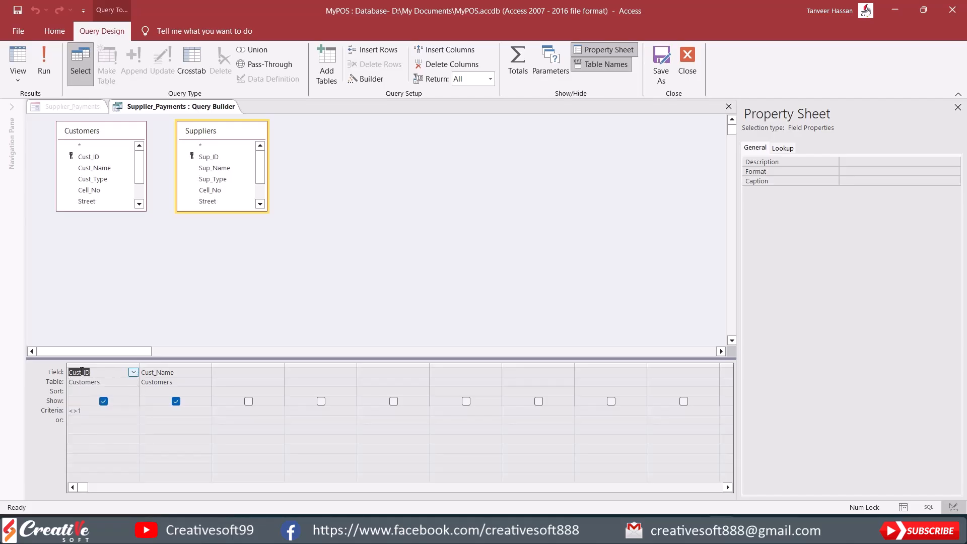
left_click(117, 364)
left_click(189, 364, "shift")
key("Delete")
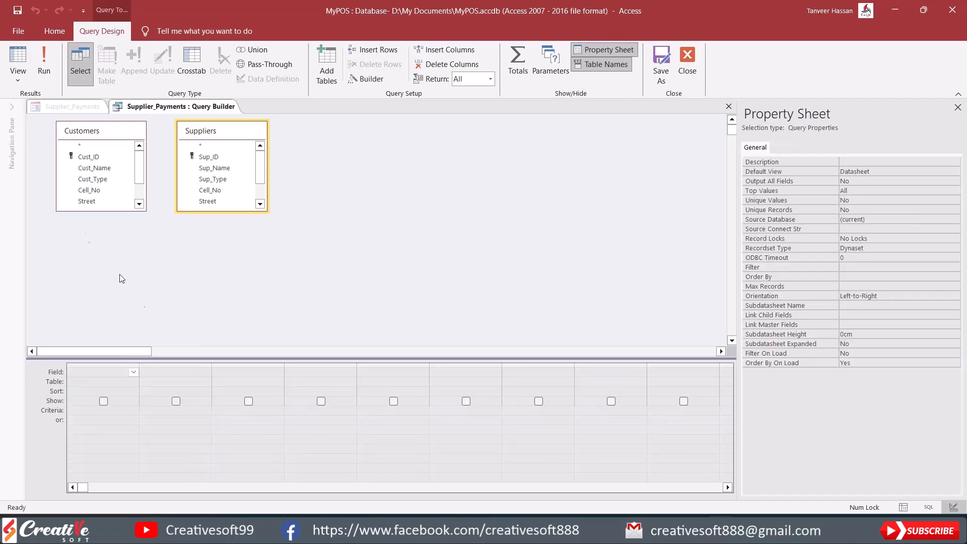
left_click(107, 132)
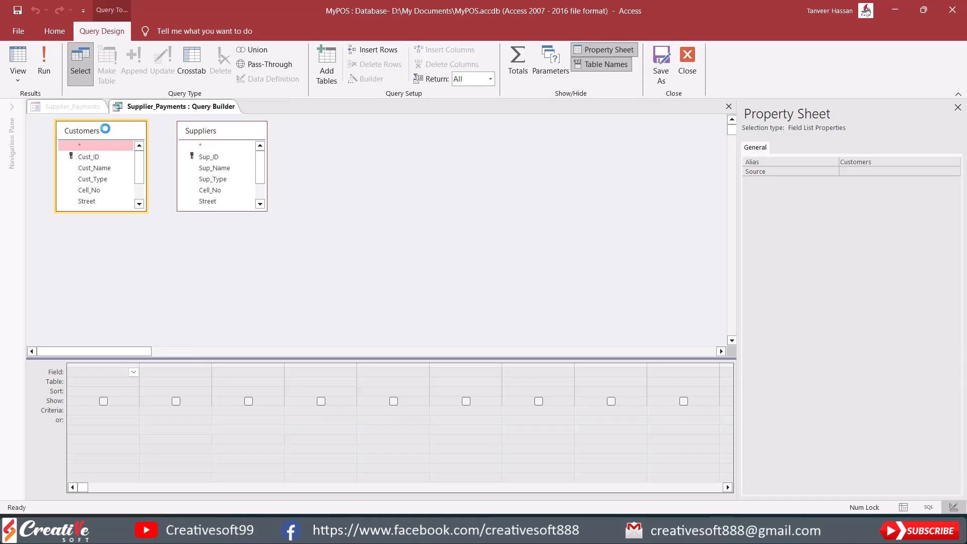
key("Delete")
Add the Sup_ID and Sup_Name fields of the Suppliers table to the query grid.
left_click_drag(214, 132, 90, 376)
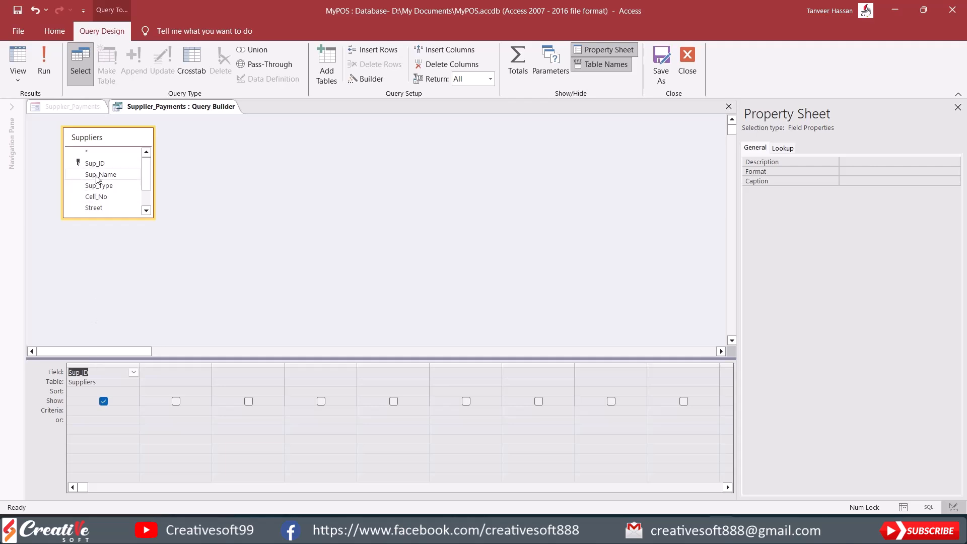
left_click_drag(98, 179, 197, 339)
left_click_drag(175, 374, 175, 374)
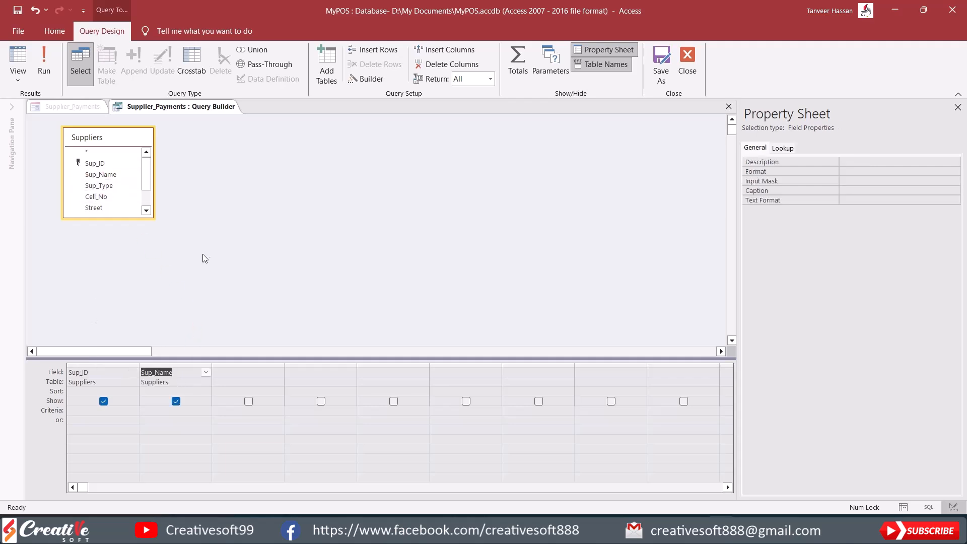
Preview the query in Datasheet view and close the Query Builder, saving the changed SQL statement to the Row Source.
left_click(18, 56)
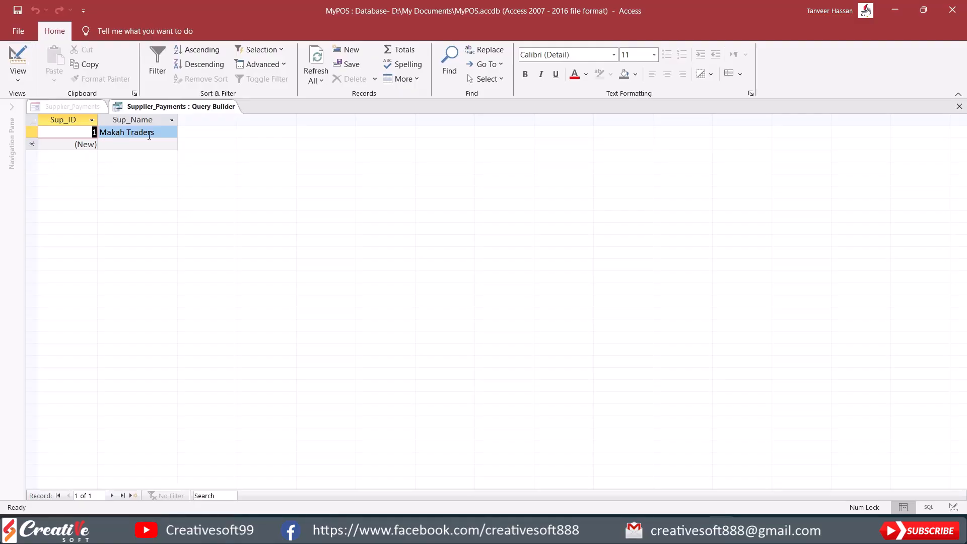
left_click(18, 57)
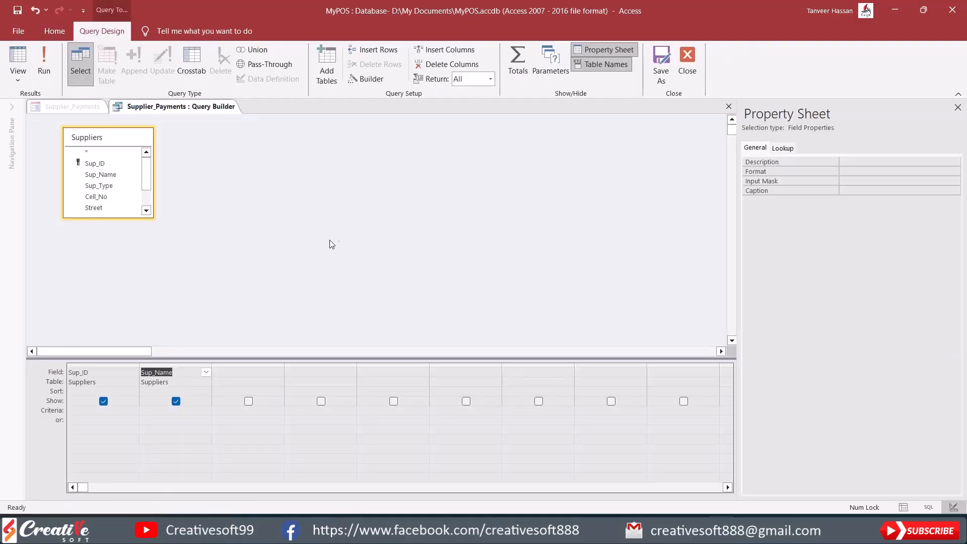
left_click(729, 106)
left_click(439, 309)
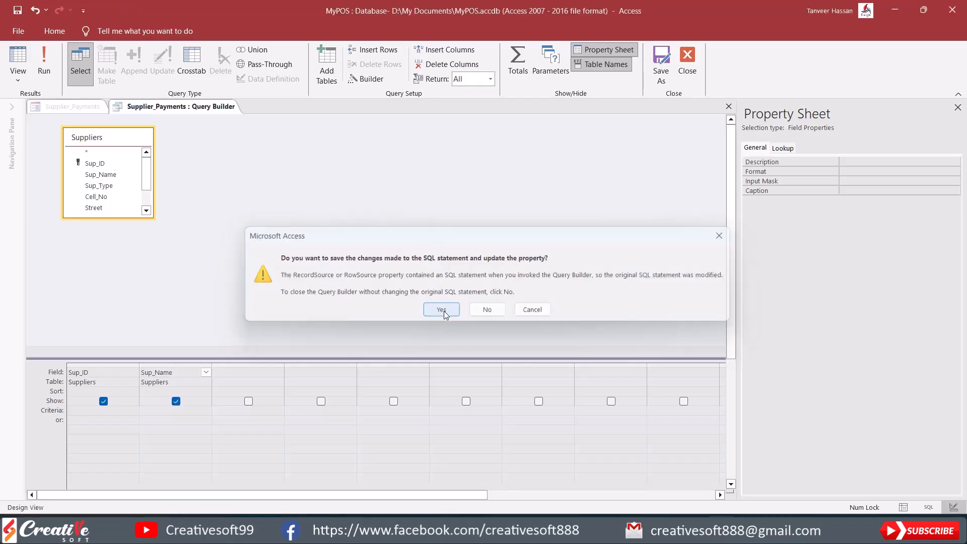
Check the Control Source of the payment date and ID text boxes against the Supplier_Payments fields.
left_click(359, 185)
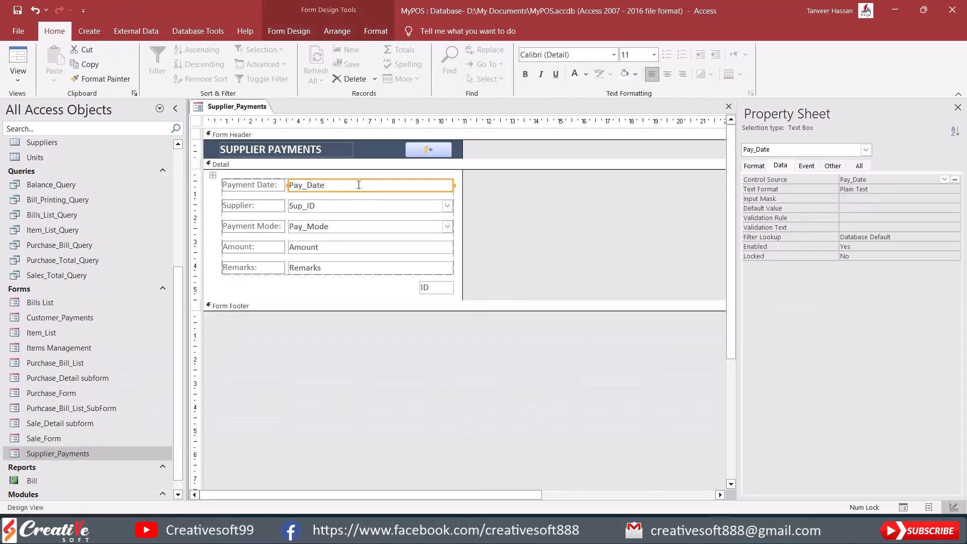
left_click(944, 179)
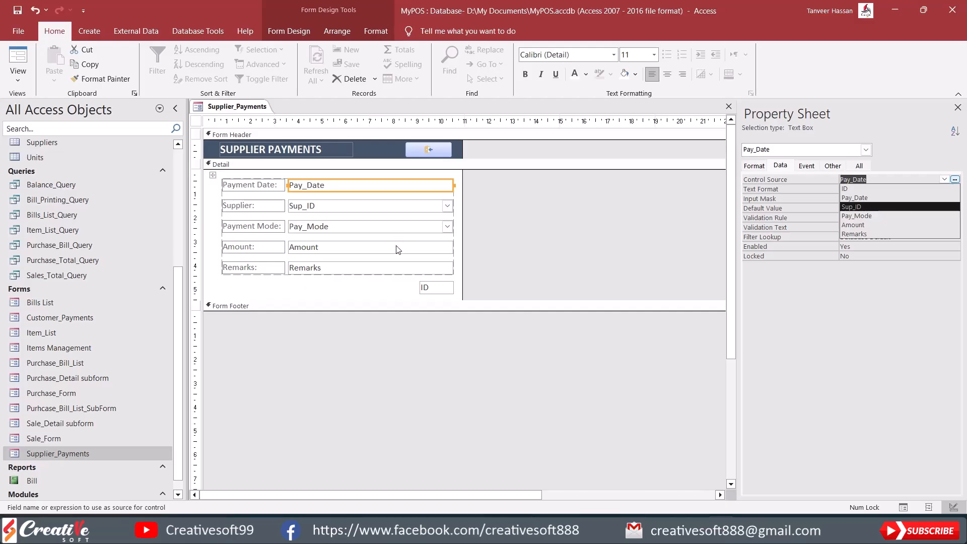
left_click(957, 197)
left_click(955, 179)
left_click(595, 153)
left_click(443, 291)
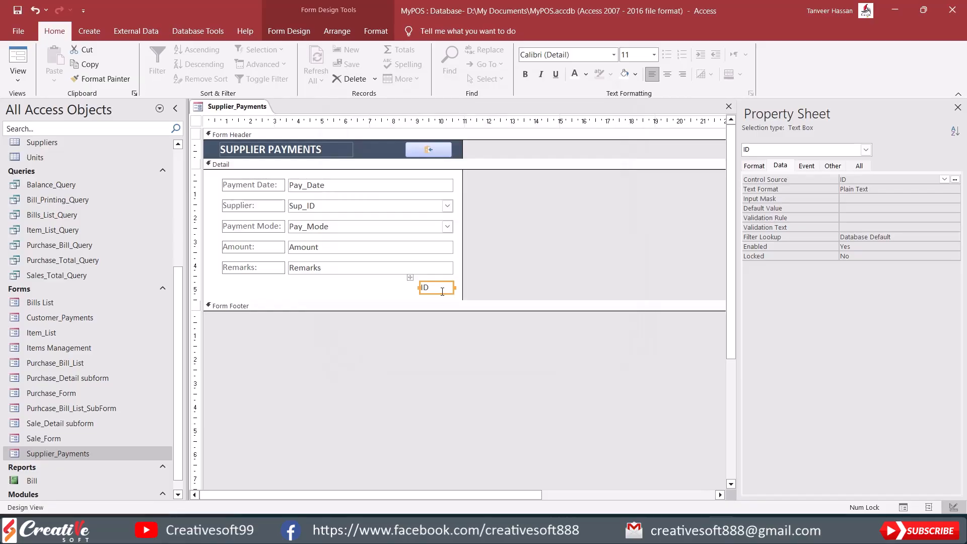
Review the On Click macro of the header's close button and close the Supplier_Payments form with its design changes saved.
left_click(433, 150)
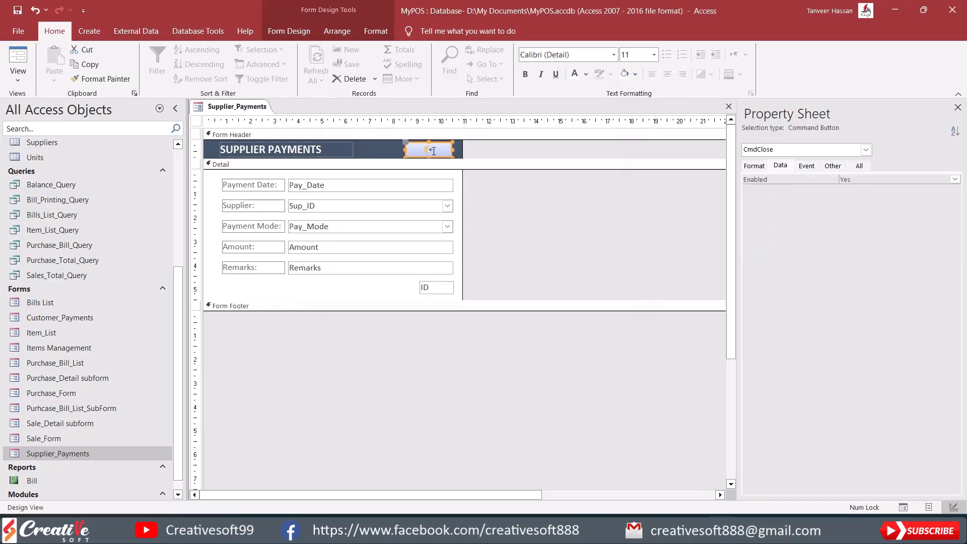
left_click(806, 166)
left_click(815, 180)
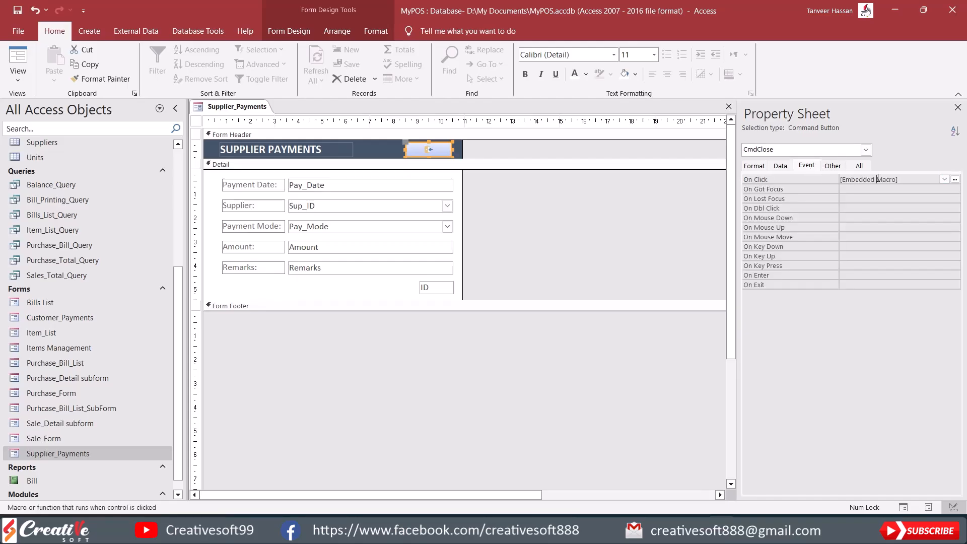
left_click(955, 179)
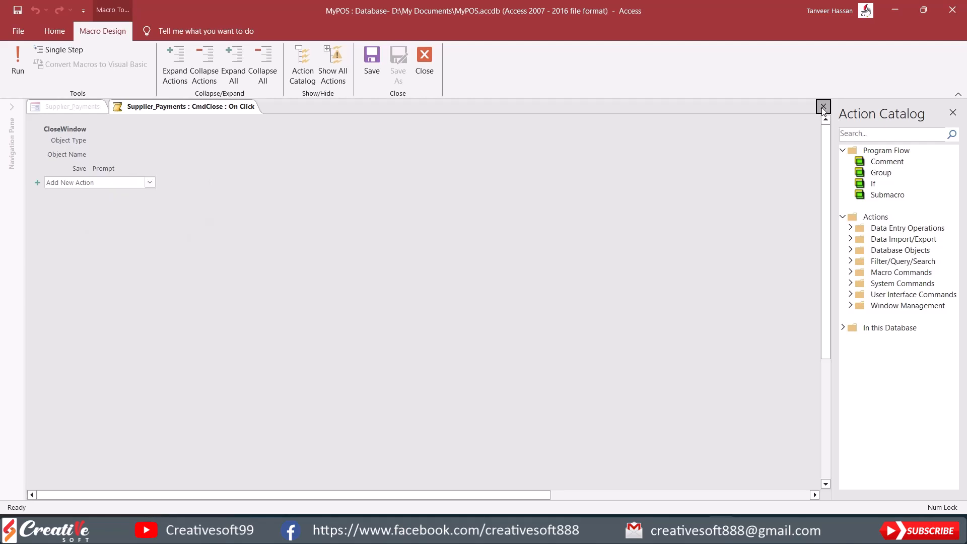
left_click(823, 106)
left_click(729, 107)
left_click(440, 299)
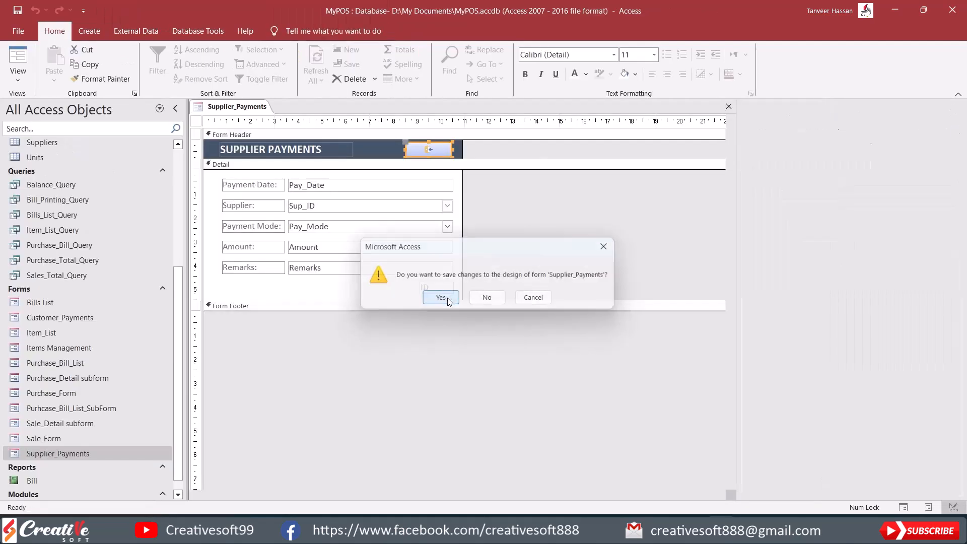
Open the Supplier_Payments form and check its Supplier and Payment Mode lists and the Payment Date field.
double_click(71, 453)
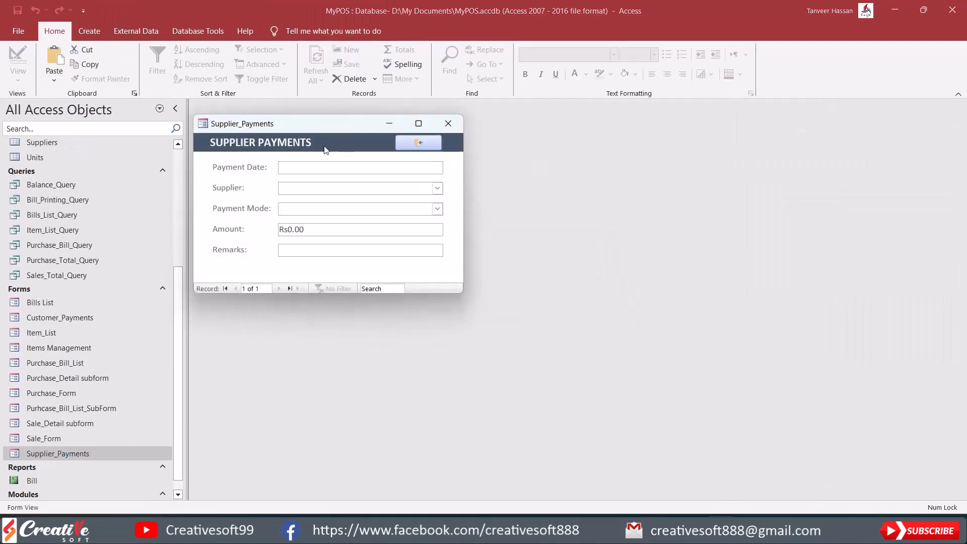
left_click_drag(311, 130, 400, 129)
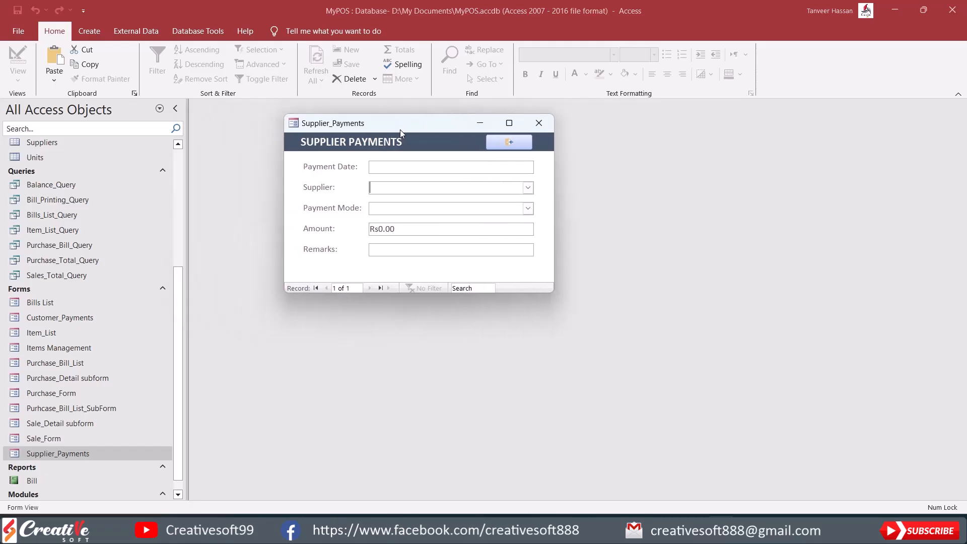
left_click(528, 188)
left_click(529, 188)
left_click(528, 209)
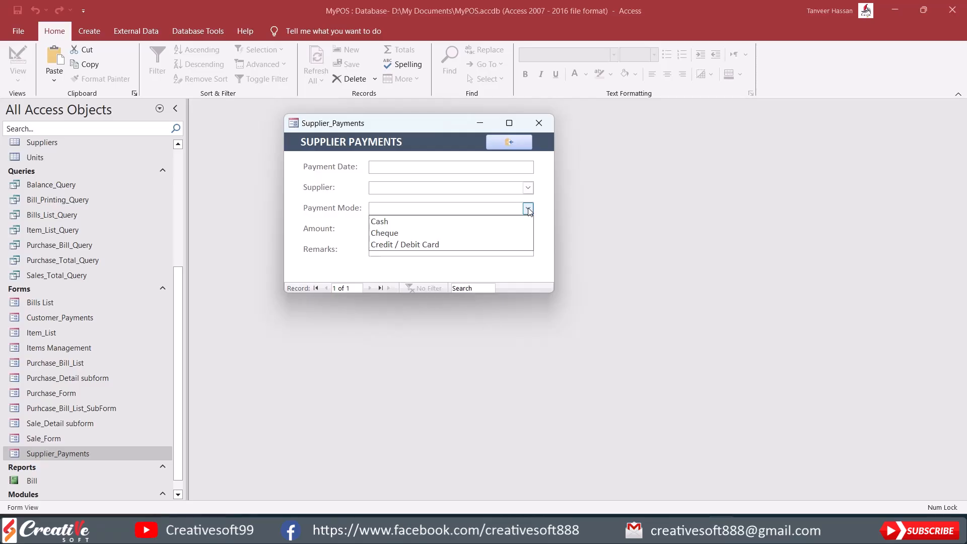
left_click(528, 209)
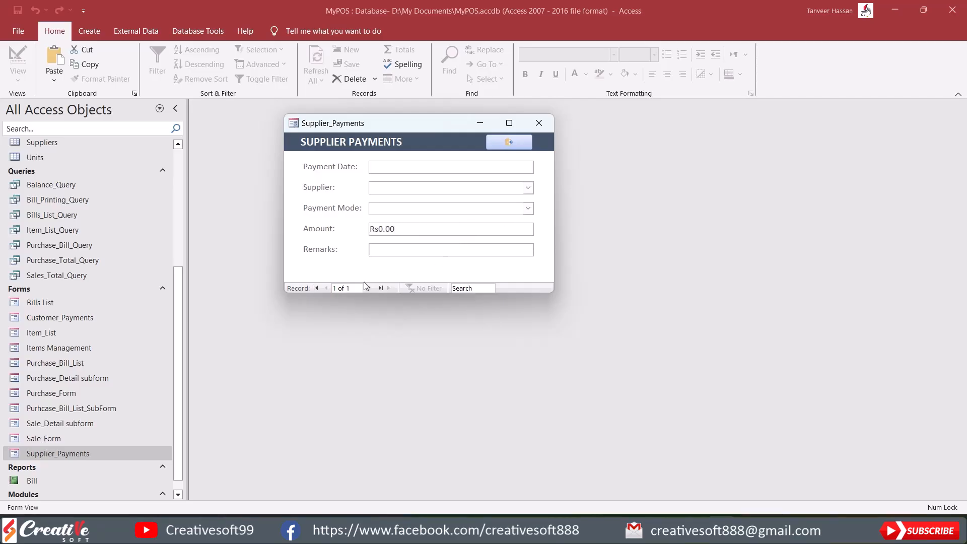
left_click(403, 168)
mouse_move(412, 122)
left_mouse_down()
mouse_move(450, 126)
mouse_move(419, 130)
left_mouse_up()
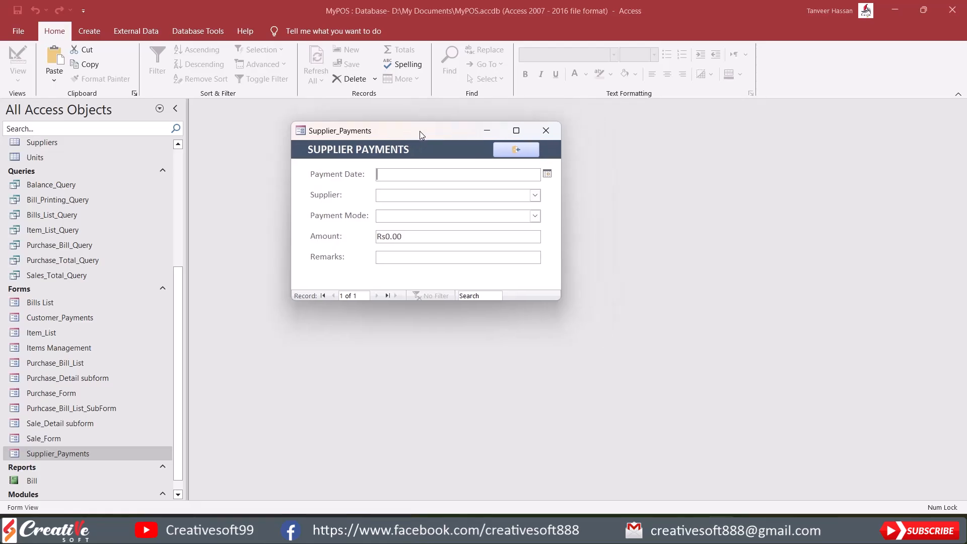
Set the supplier payment's date to 09/11/2024, the supplier to Makah Traders and the payment mode to Cash.
left_click(548, 176)
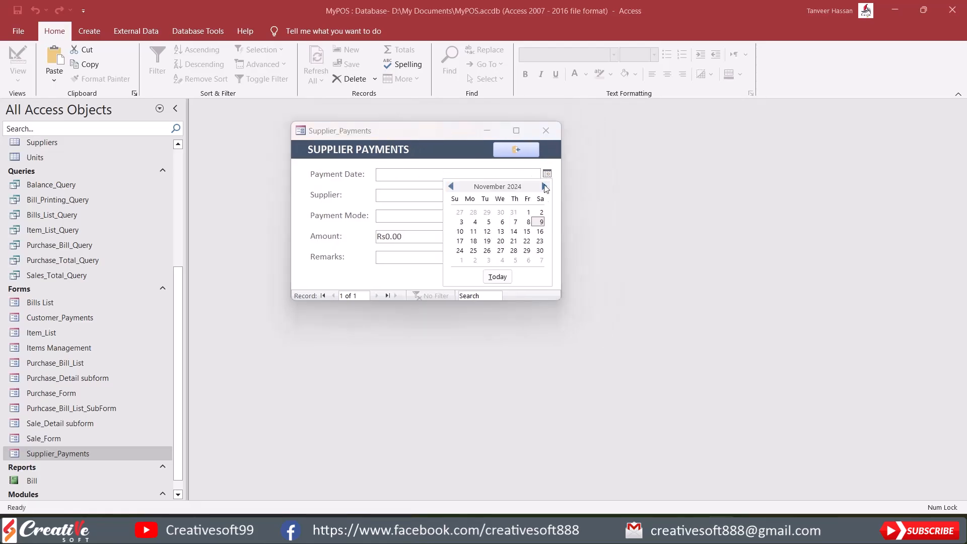
left_click(543, 232)
left_click(548, 174)
left_click(542, 220)
left_click(535, 196)
left_click(434, 210)
left_click(535, 216)
left_click(459, 225)
Enter an amount of 3500 for the supplier payment and close the form with its own close control.
key("Tab")
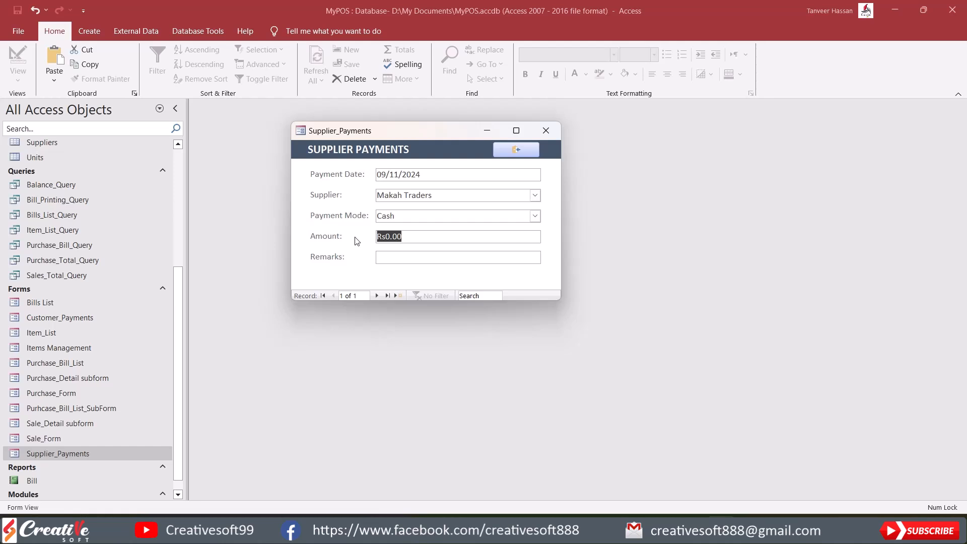
type("3500")
left_click(408, 258)
left_click(522, 149)
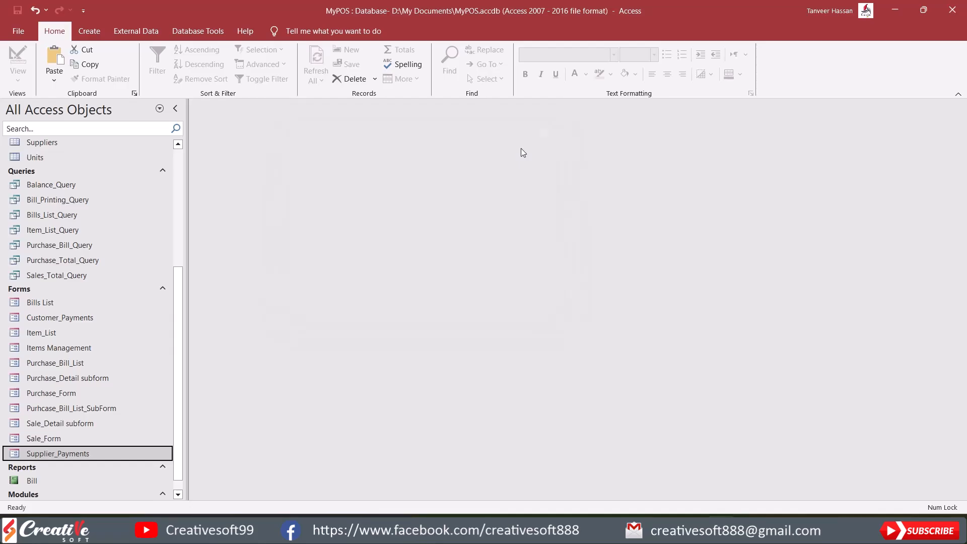
Open the Supplier_Payments table to check the stored payment record, and close it again.
scroll(65, 457, "up", 4)
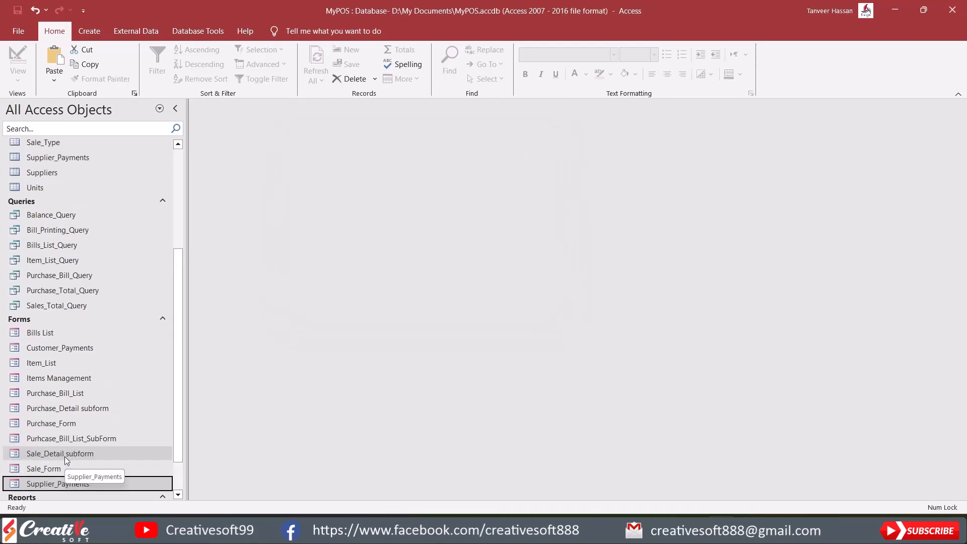
scroll(64, 456, "up", 1)
double_click(60, 325)
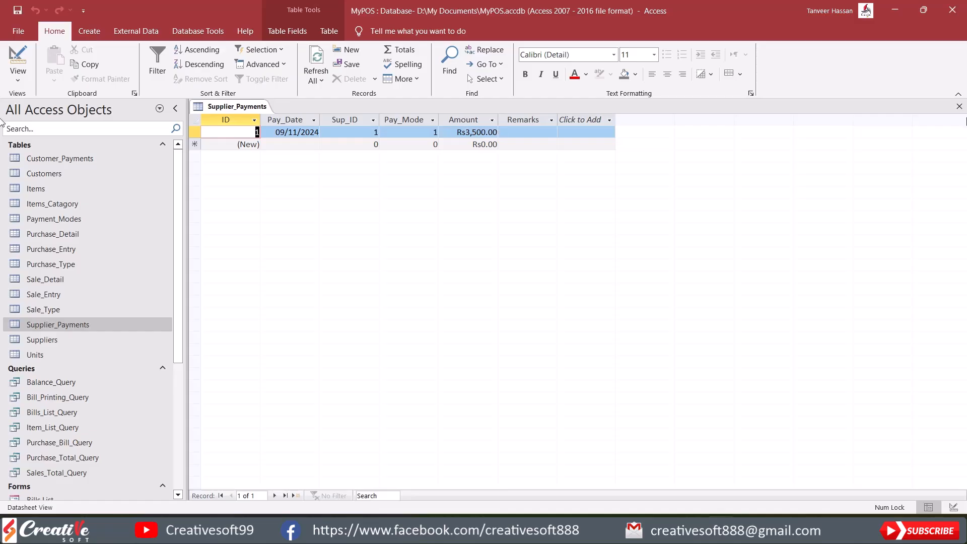
left_click(959, 107)
In the Customer_Payments form, set the payment date to 09/11/2024 and choose the customer.
scroll(120, 346, "down", 1)
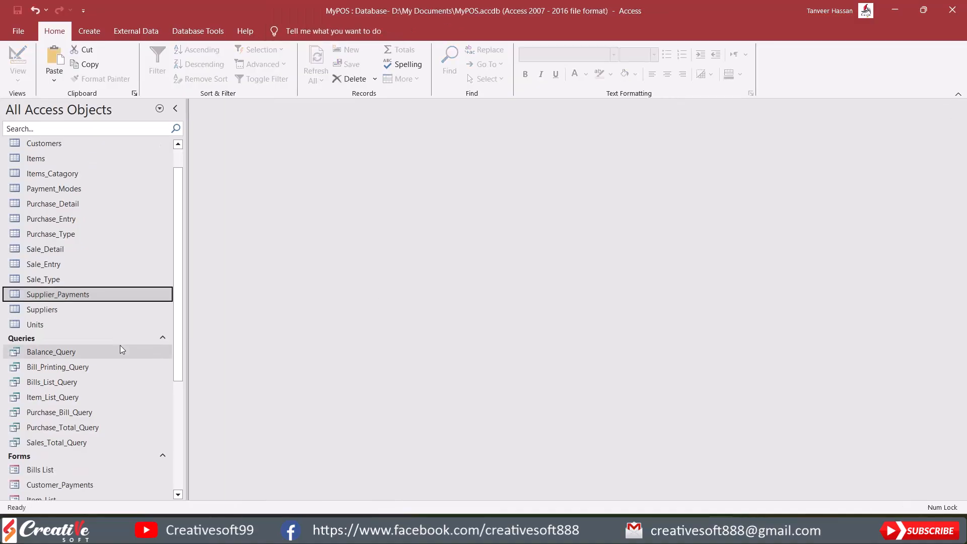
scroll(120, 348, "down", 3)
double_click(101, 334)
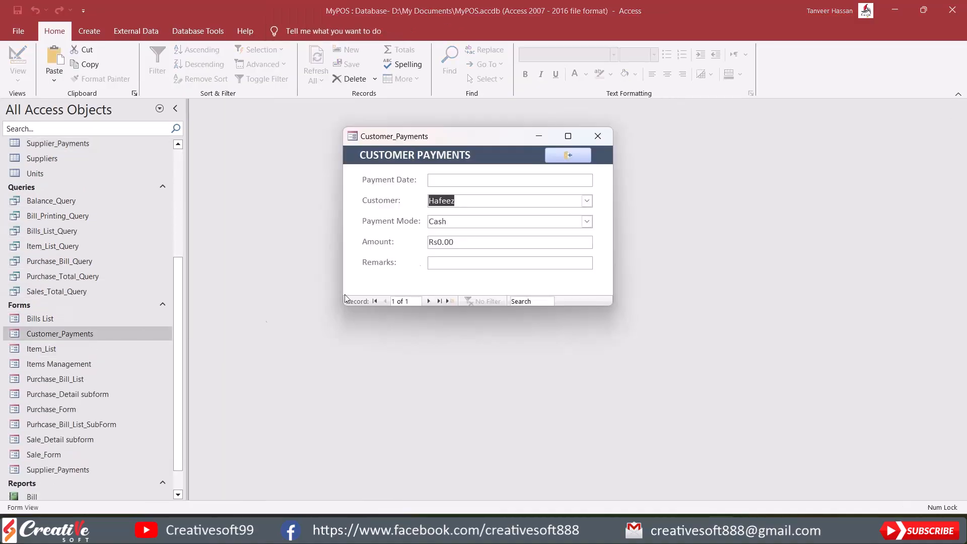
left_click(587, 181)
left_click(599, 180)
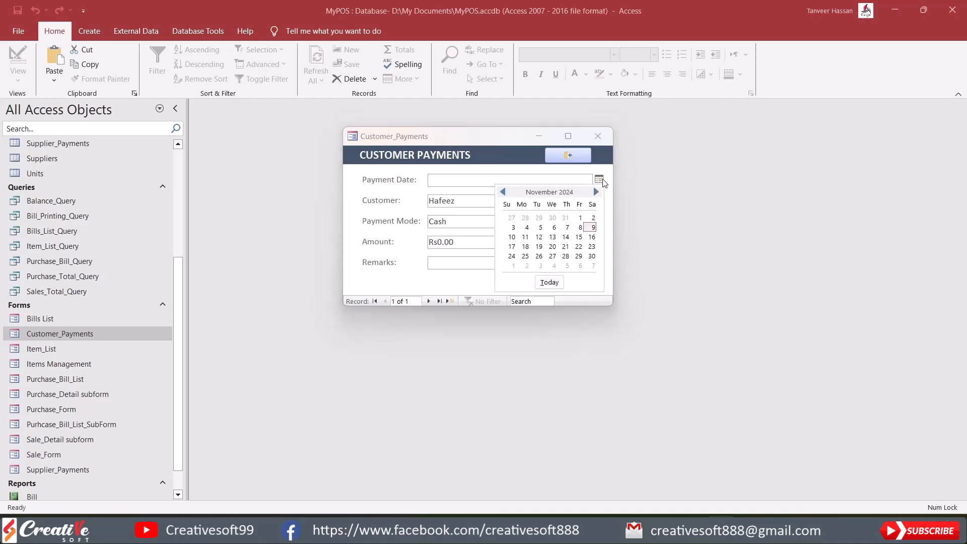
left_click(593, 228)
left_click(587, 200)
left_click(472, 214)
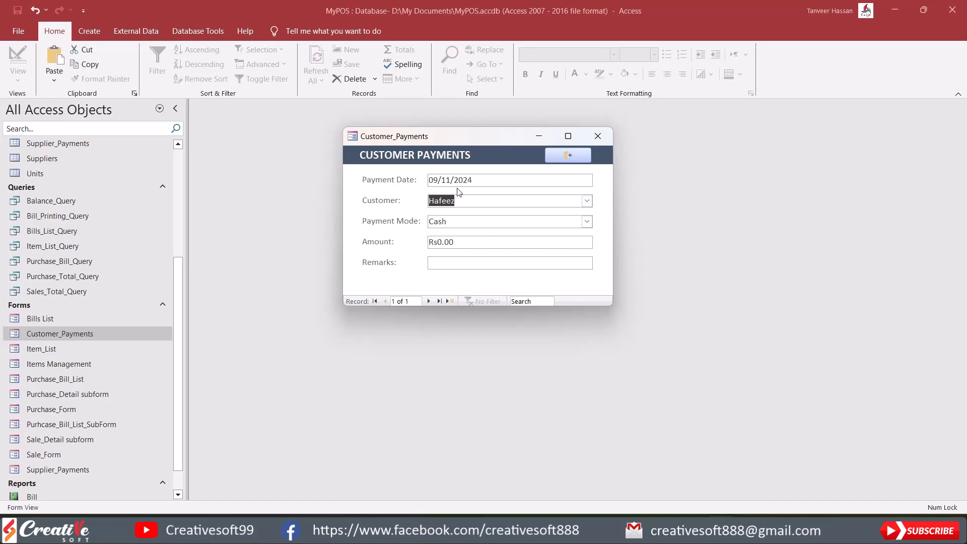
Set the customer payment's mode to Cheque, the amount to 3500 and the remarks to 123456, and close the form.
left_click(464, 243)
left_click(587, 221)
left_click(469, 228)
key("Tab")
type("3500")
left_click(451, 263)
type("123456")
left_click(580, 156)
Check the stored records in the Customer_Payments and Supplier_Payments tables, closing each table after viewing.
scroll(89, 259, "up", 4)
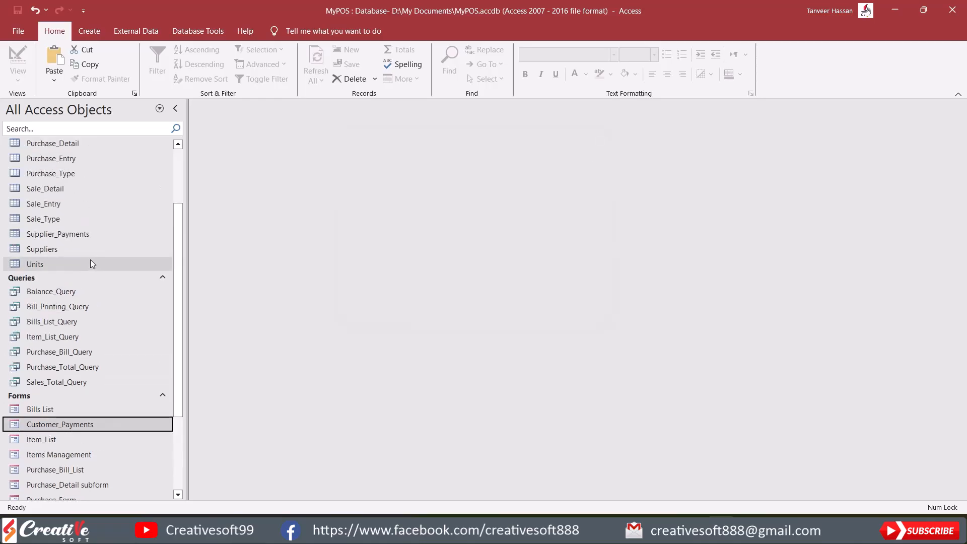
double_click(83, 158)
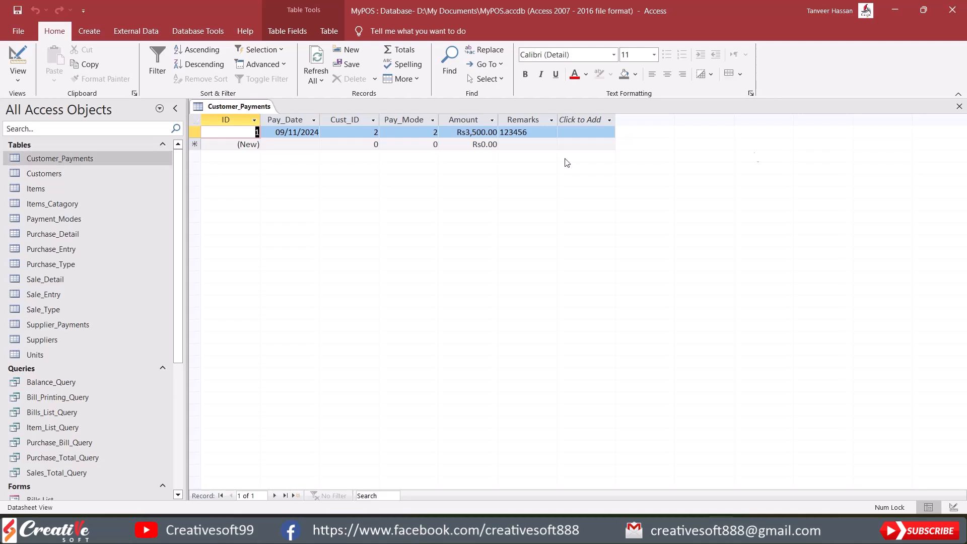
left_click(960, 107)
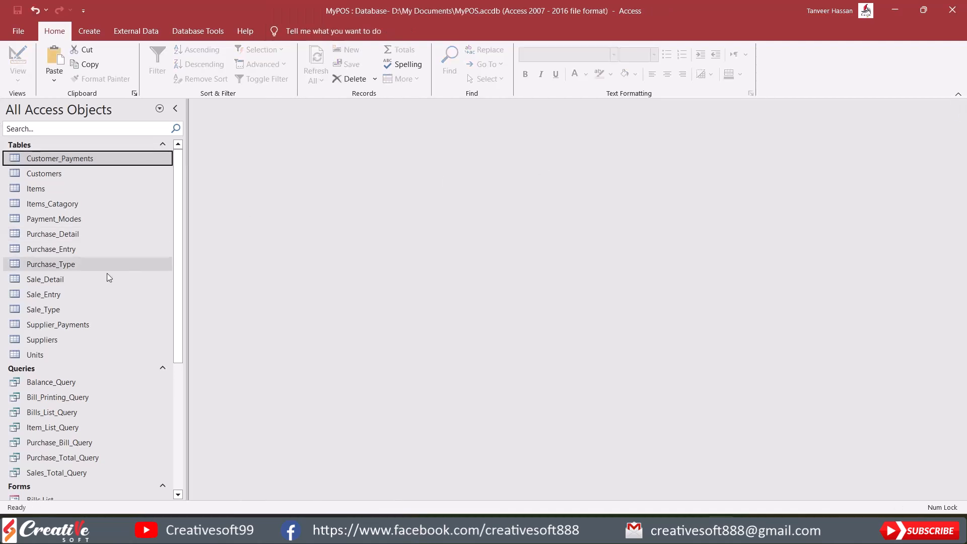
double_click(49, 326)
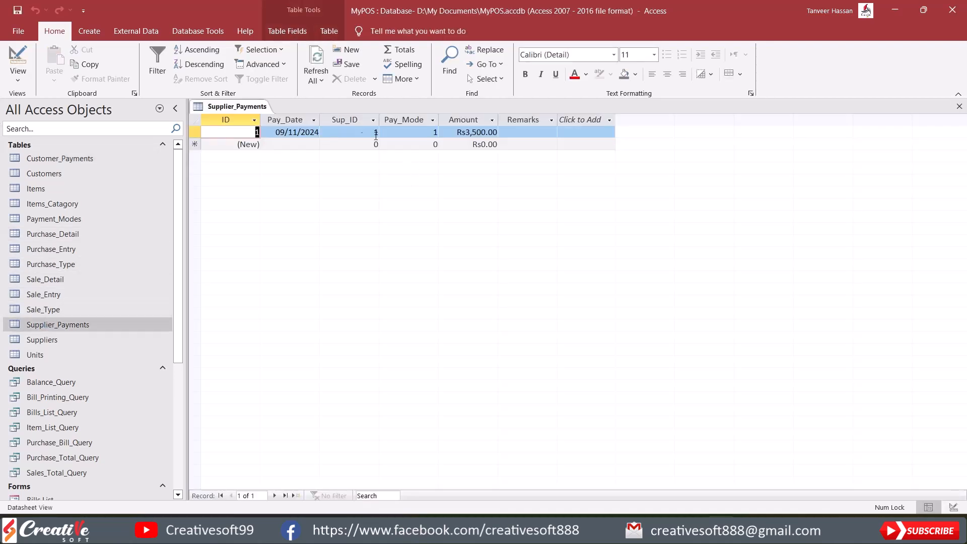
left_click(961, 107)
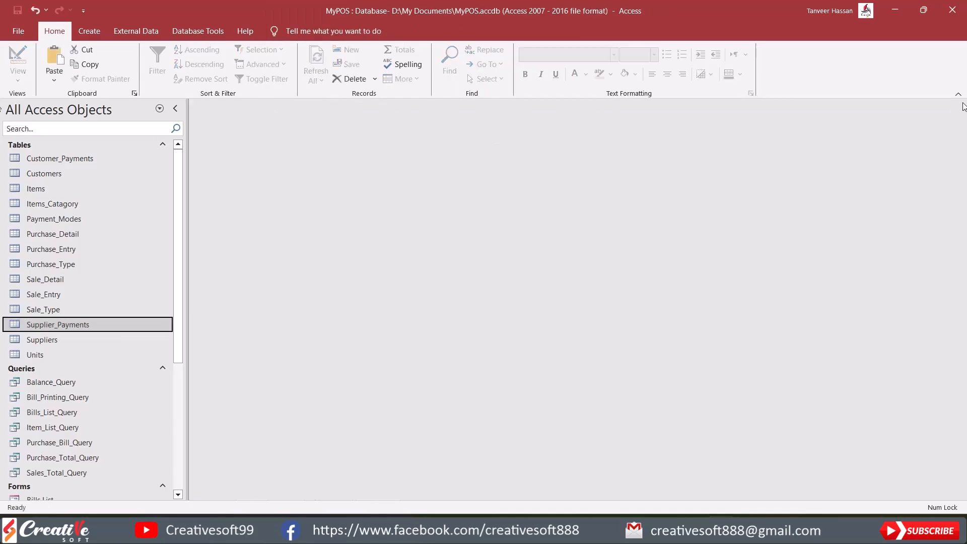
double_click(79, 324)
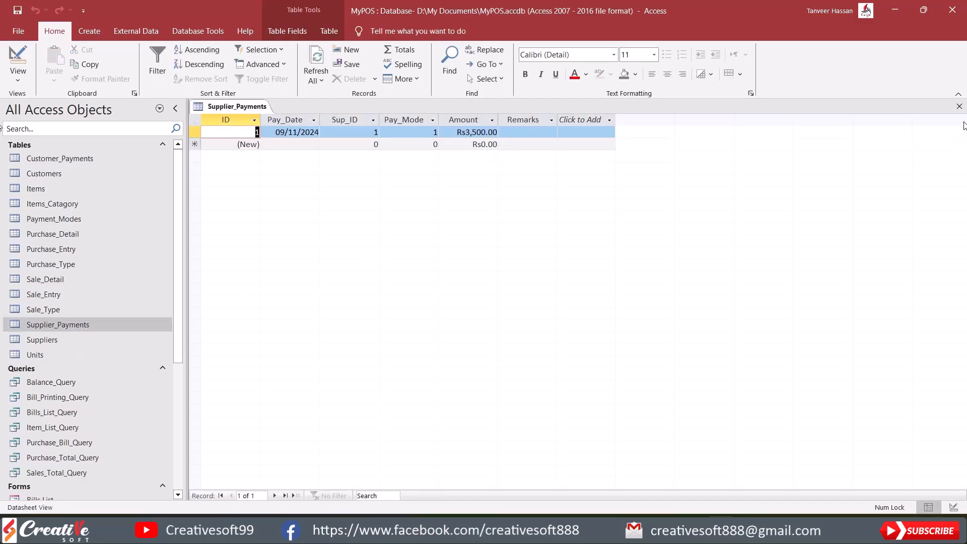
left_click(959, 106)
Open the Supplier_Payments form and move from the existing payment to a new blank record.
scroll(55, 328, "down", 5)
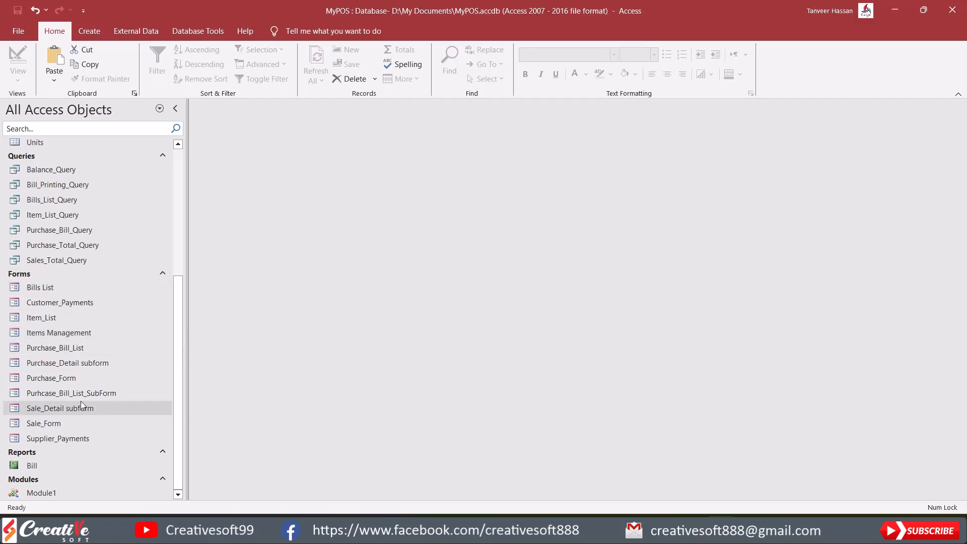
double_click(71, 438)
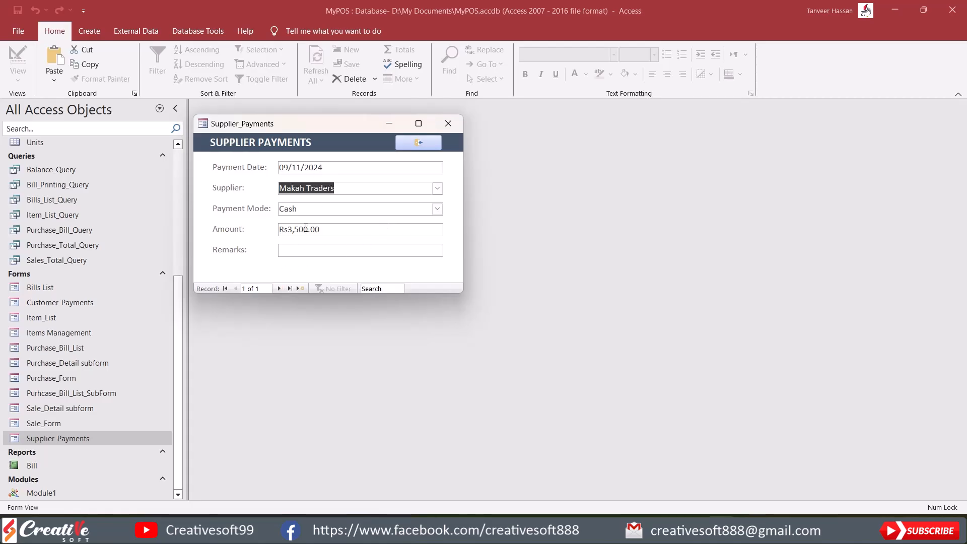
left_click(278, 289)
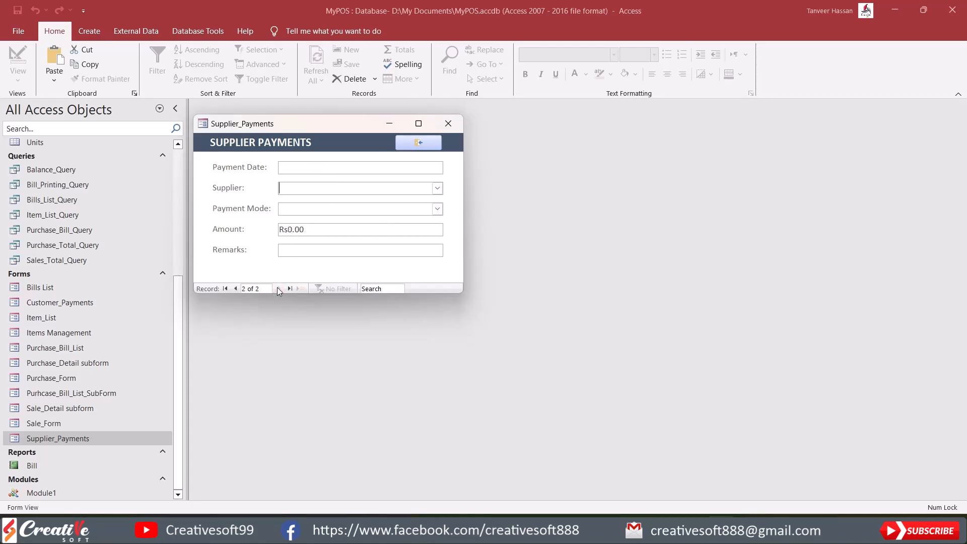
left_click(347, 167)
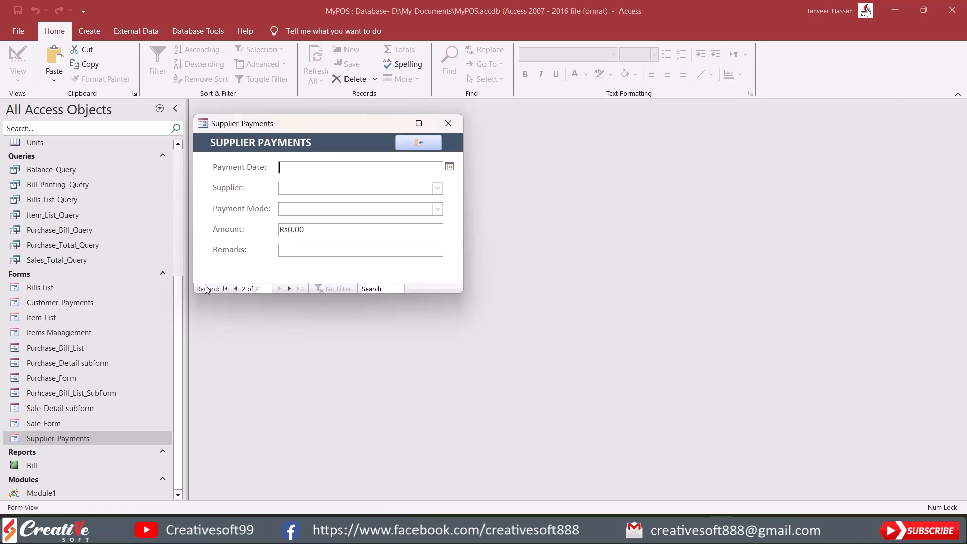
left_click_drag(324, 123, 429, 117)
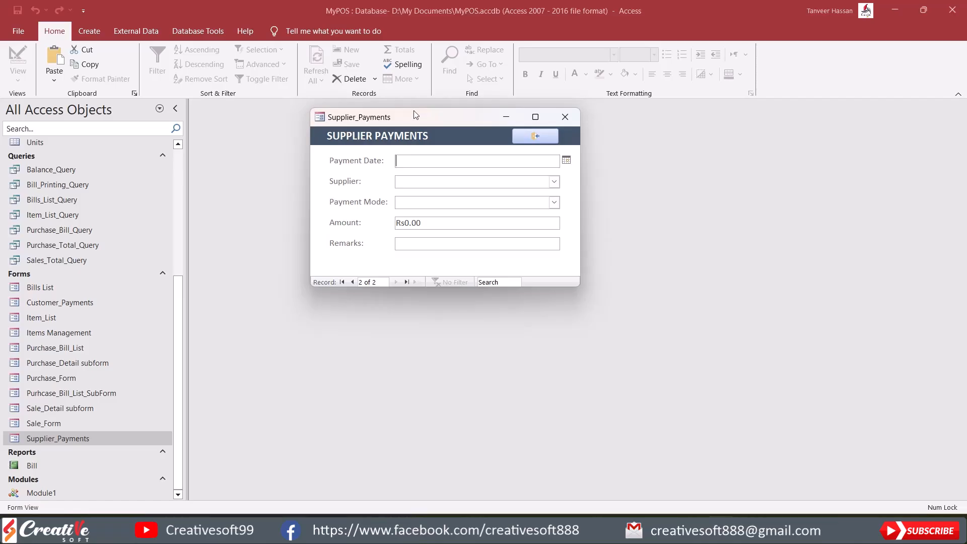
left_click_drag(442, 117, 366, 128)
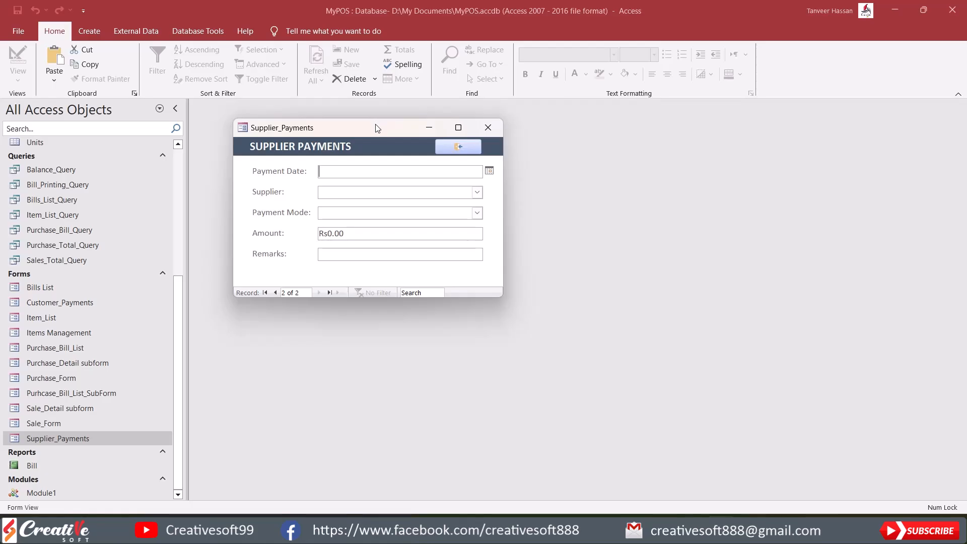
Choose Makah Traders as the supplier in the new payment record and close the form.
left_click(477, 192)
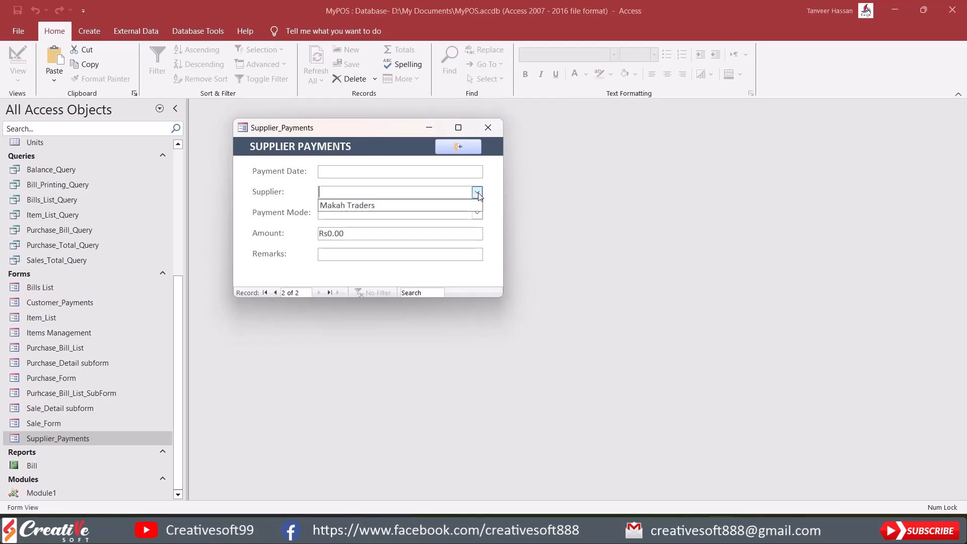
left_click(386, 206)
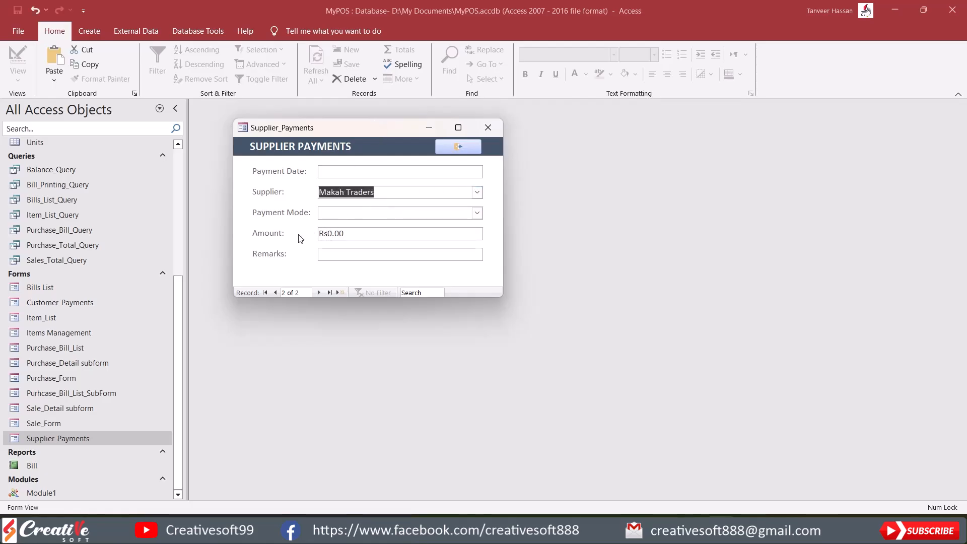
left_click(352, 234)
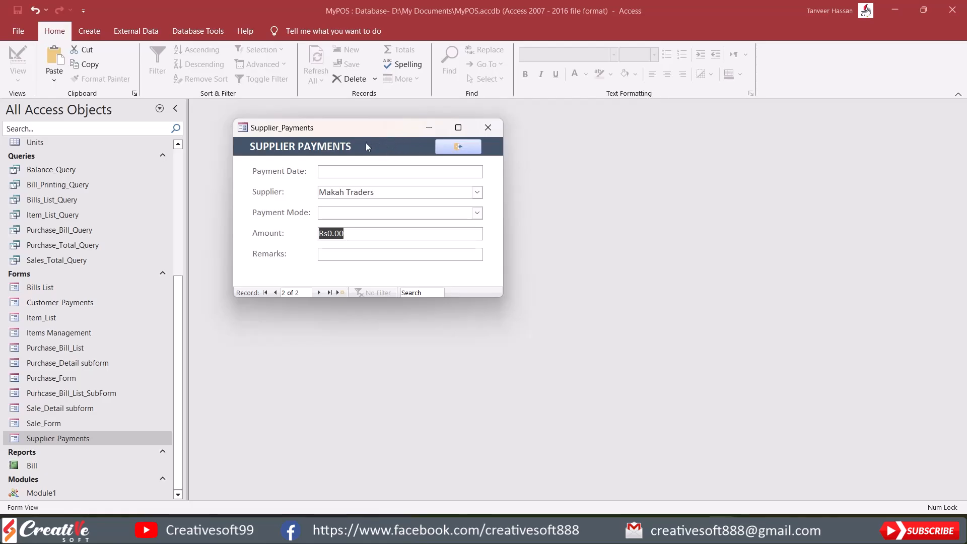
left_click(477, 193)
left_click(453, 207)
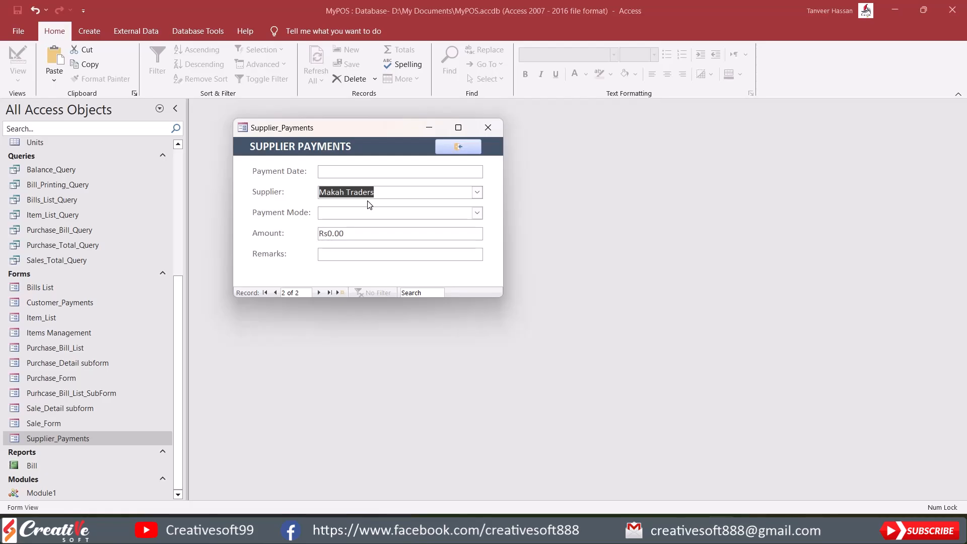
left_click(489, 128)
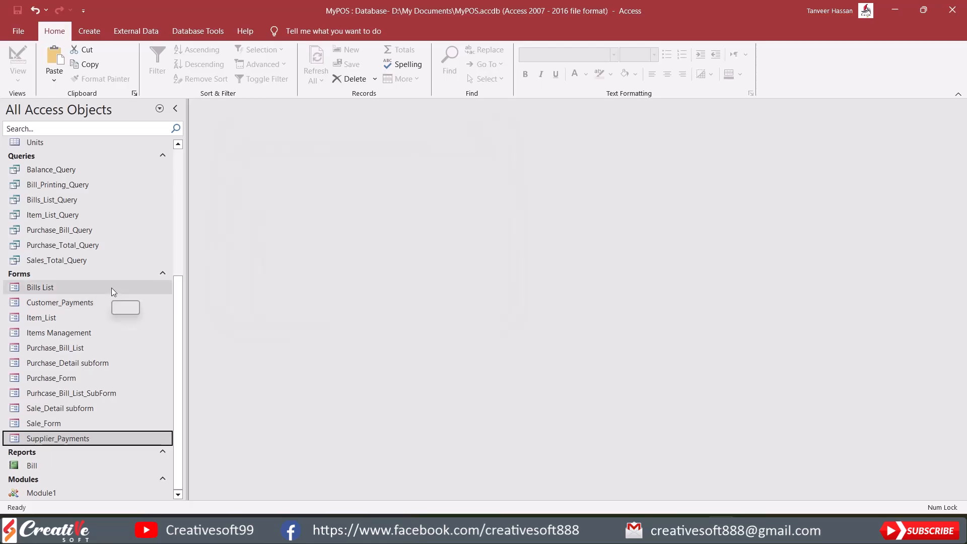
Open the Sale_Form form in Design View.
right_click(62, 425)
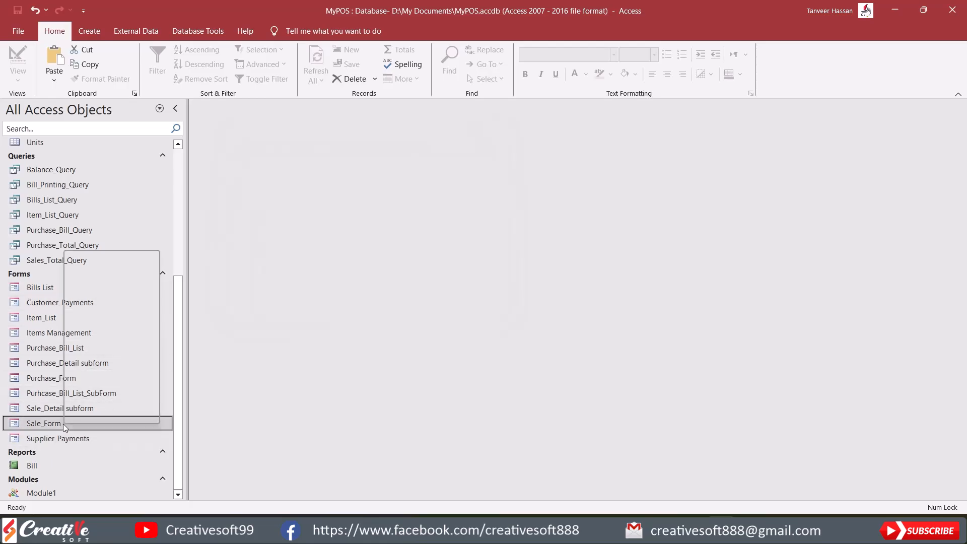
left_click(101, 288)
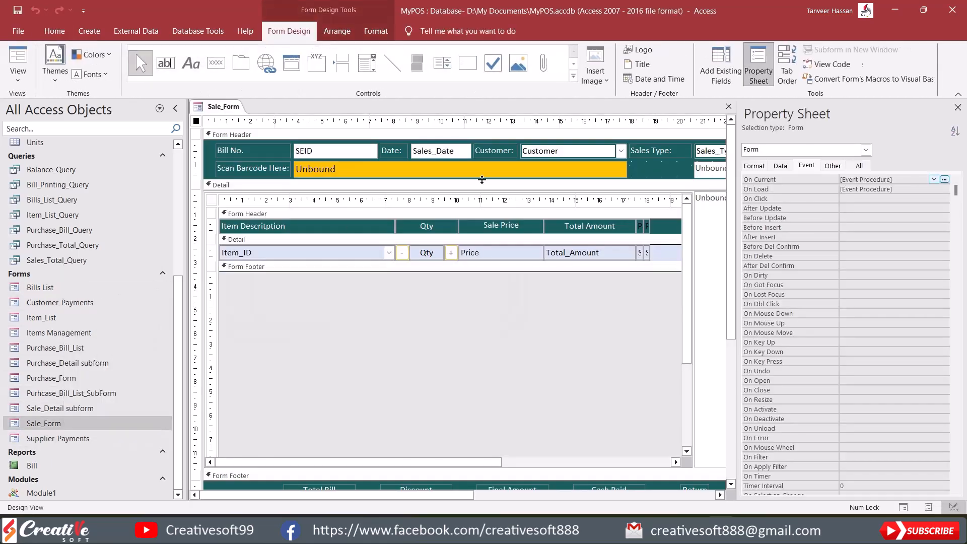